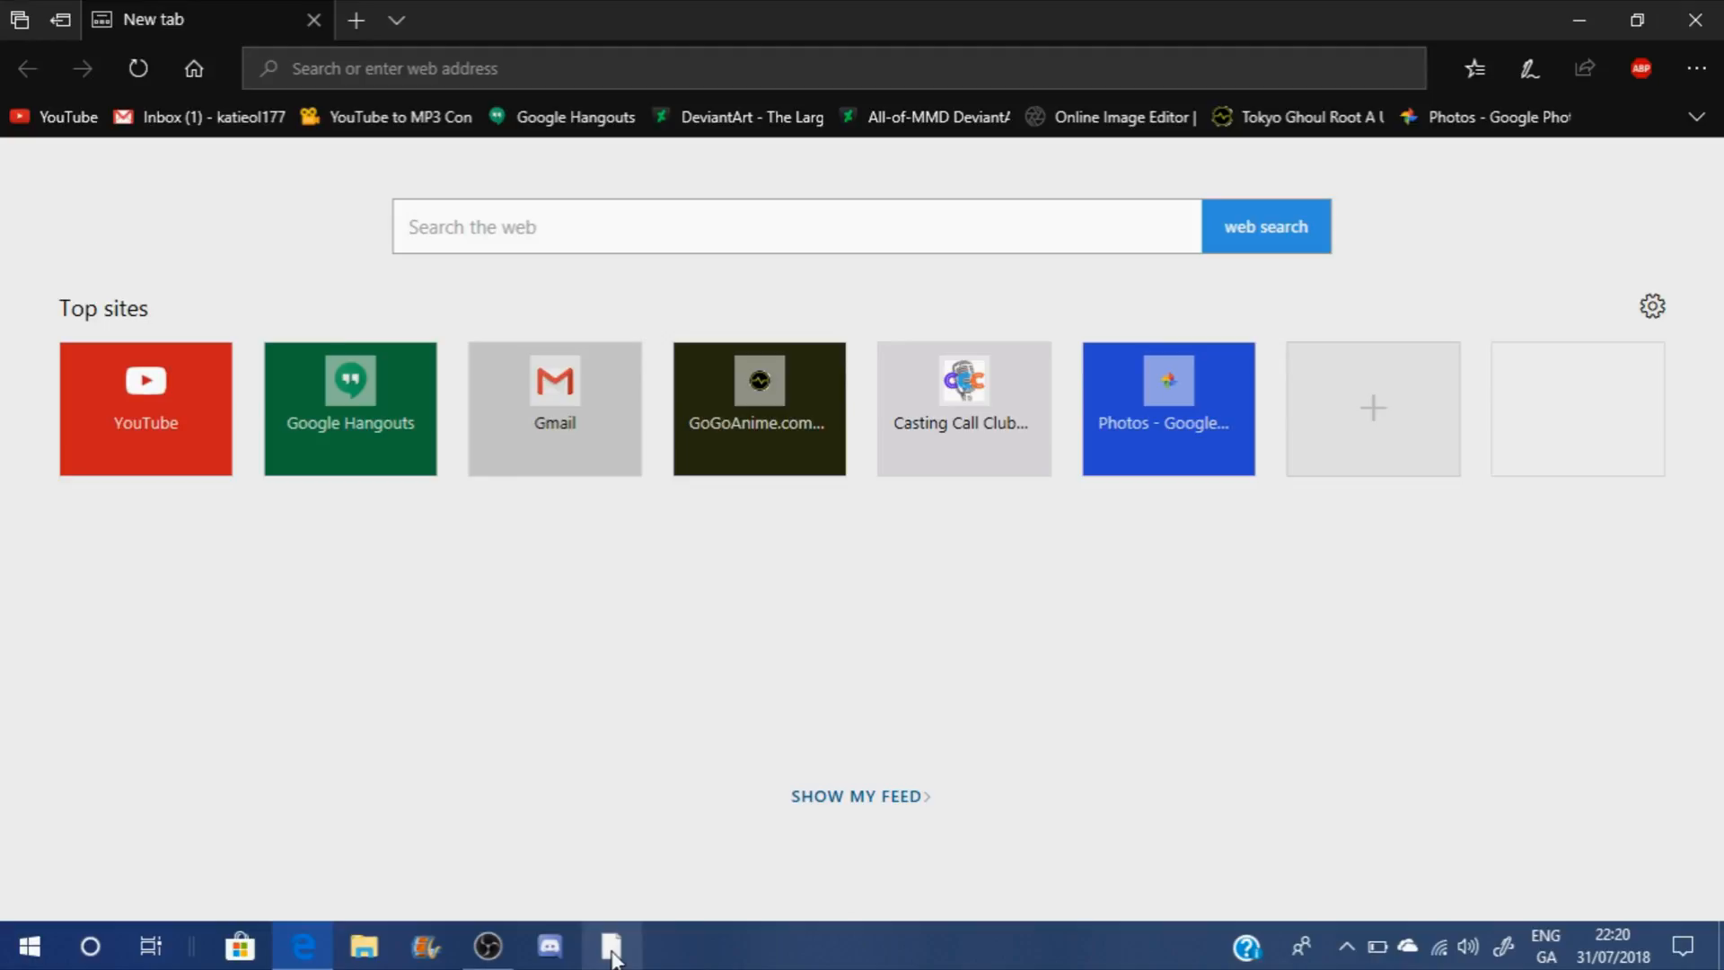
Launch MikuMikuDance to view its empty workspace and close it again
left_click(612, 950)
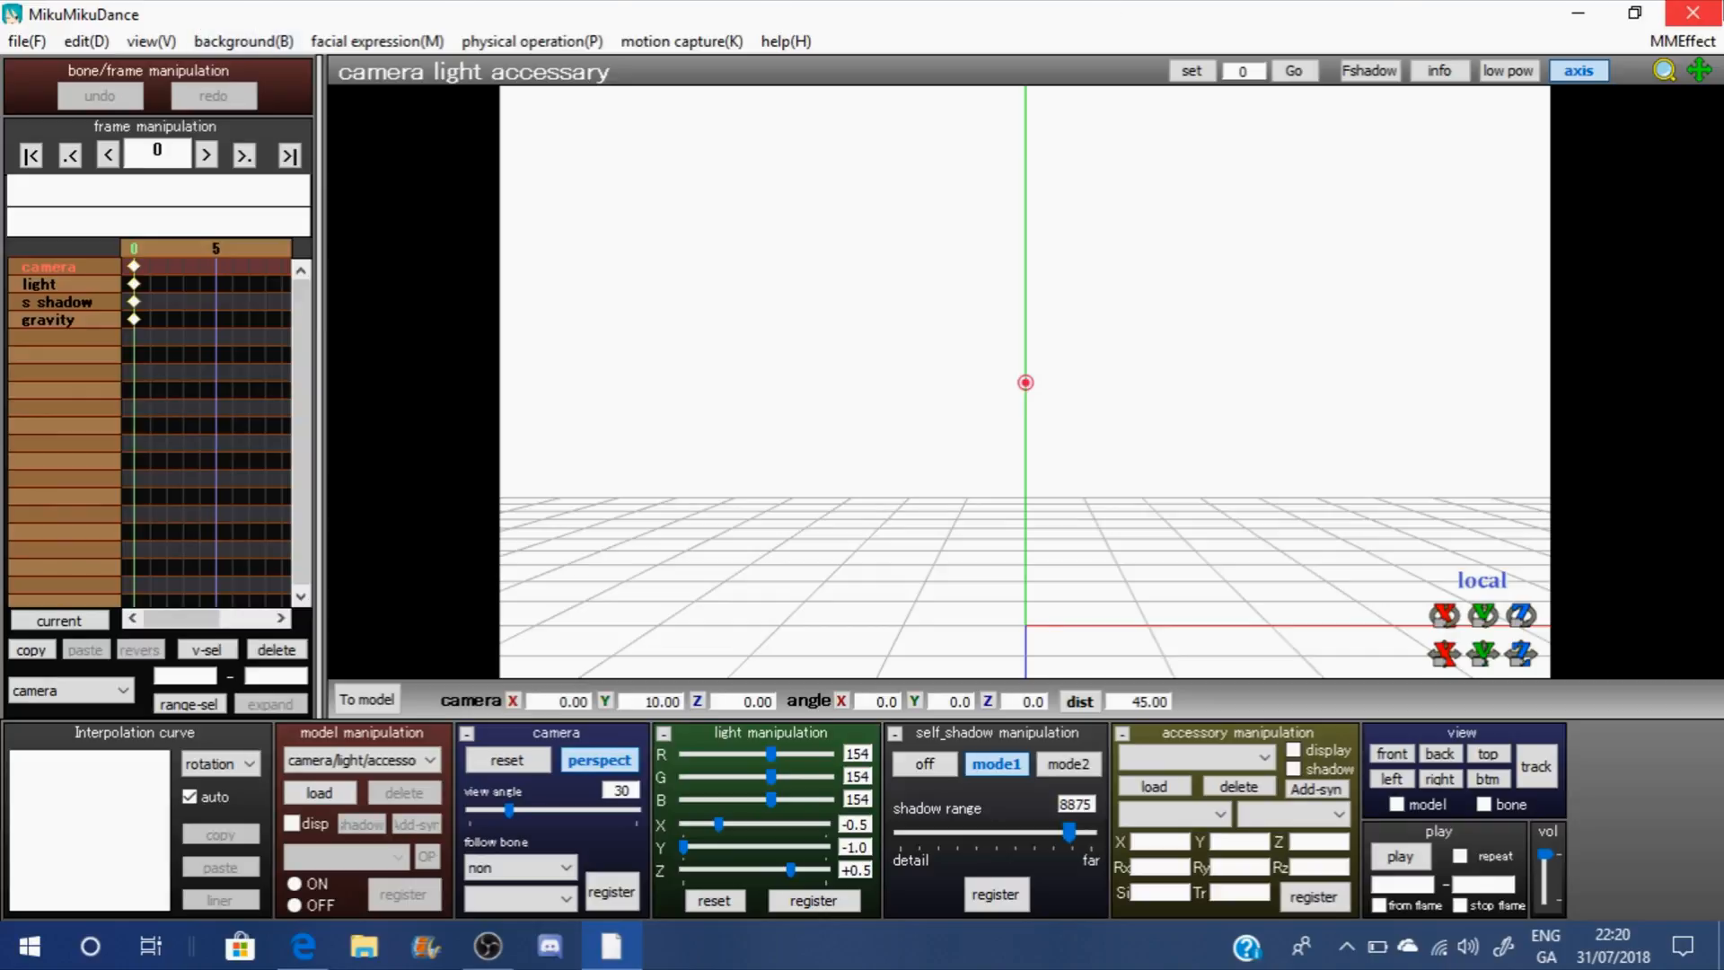
left_click(1693, 12)
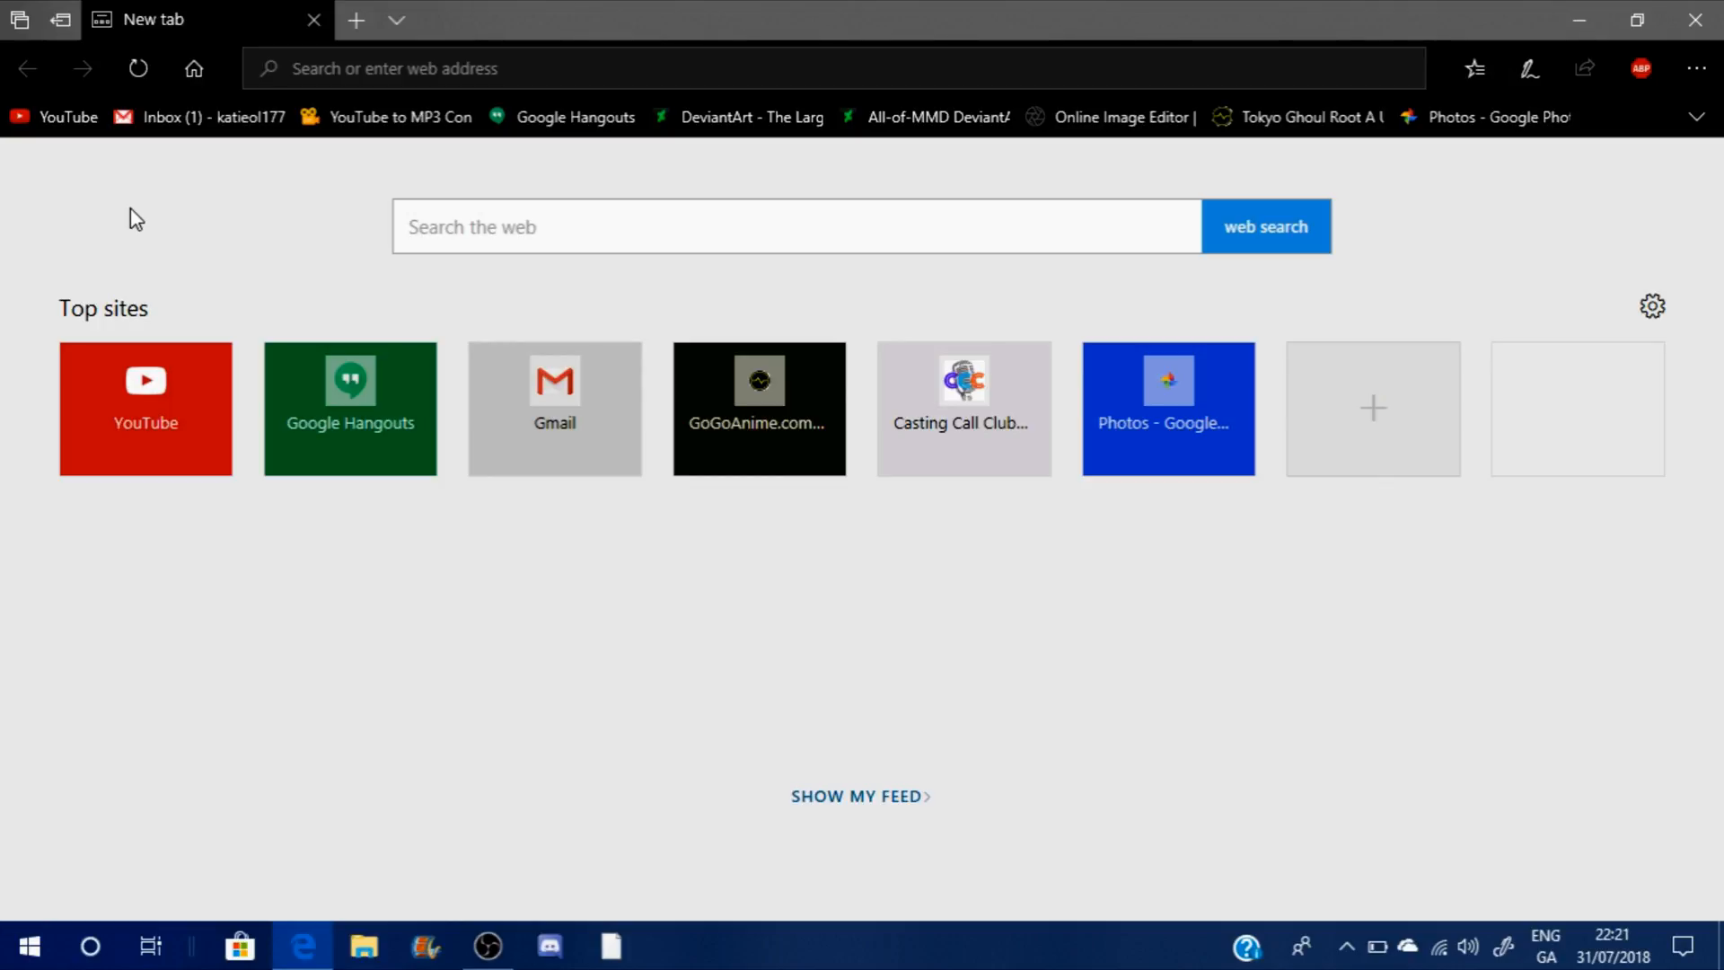
Search the web for "mikumikudance download" and open the LearnMMD.com downloads page
left_click(455, 69)
type("mi")
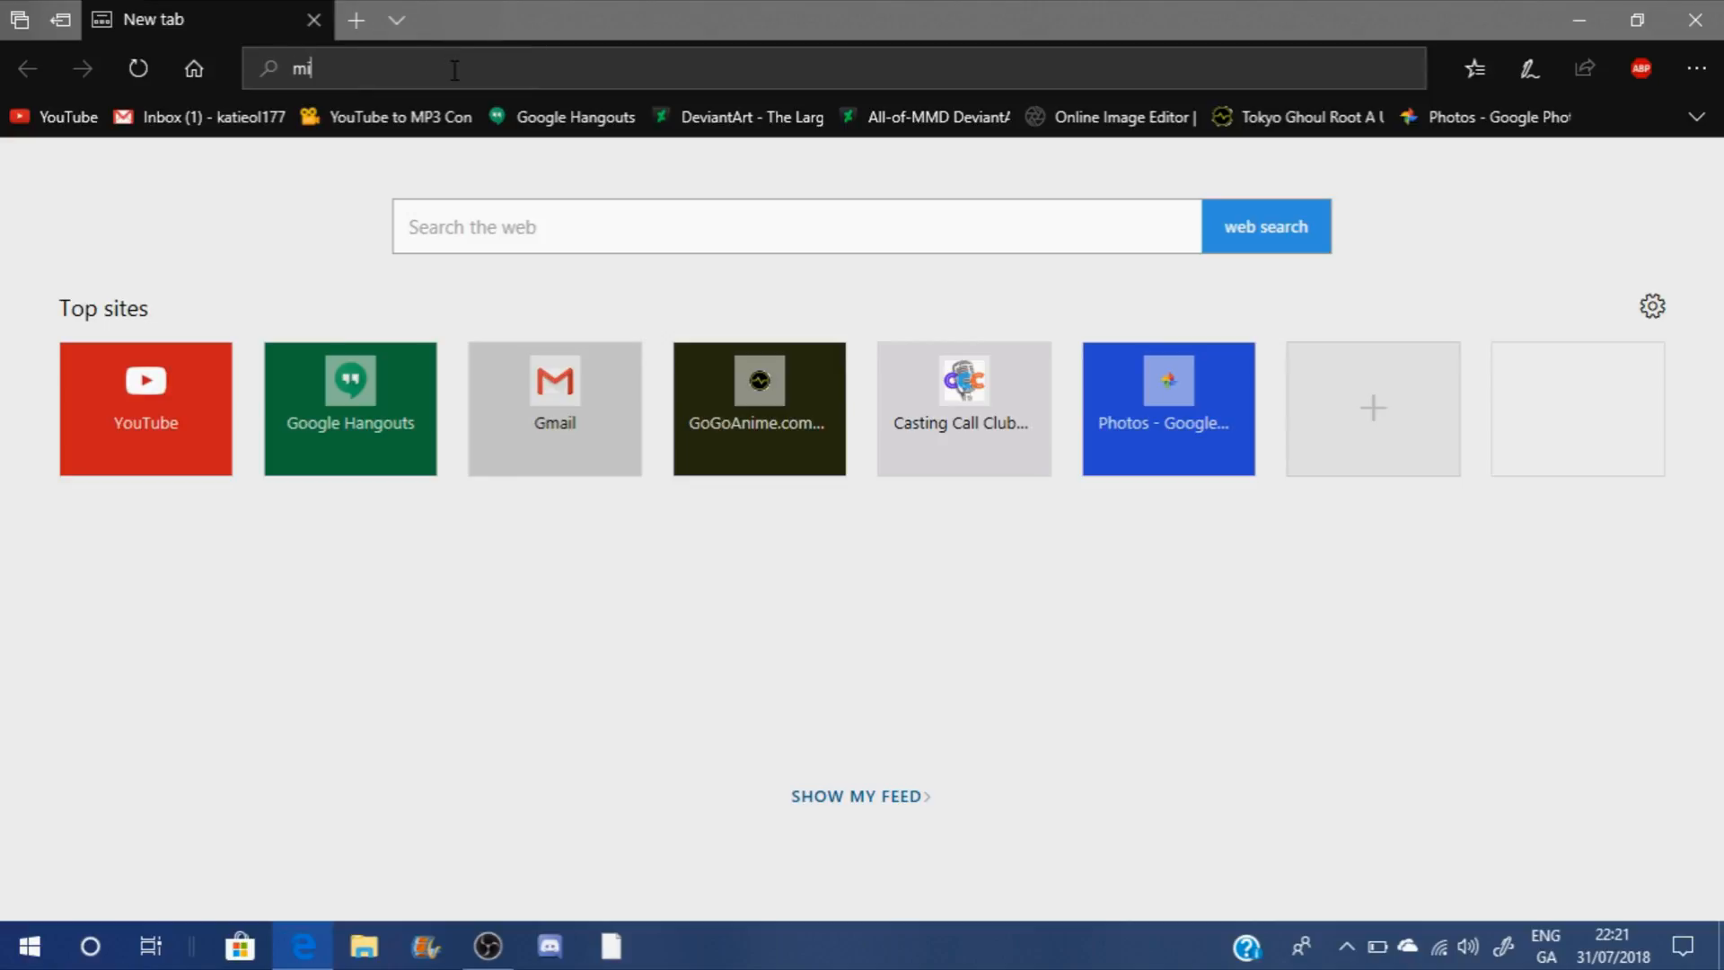
type("kumikudance")
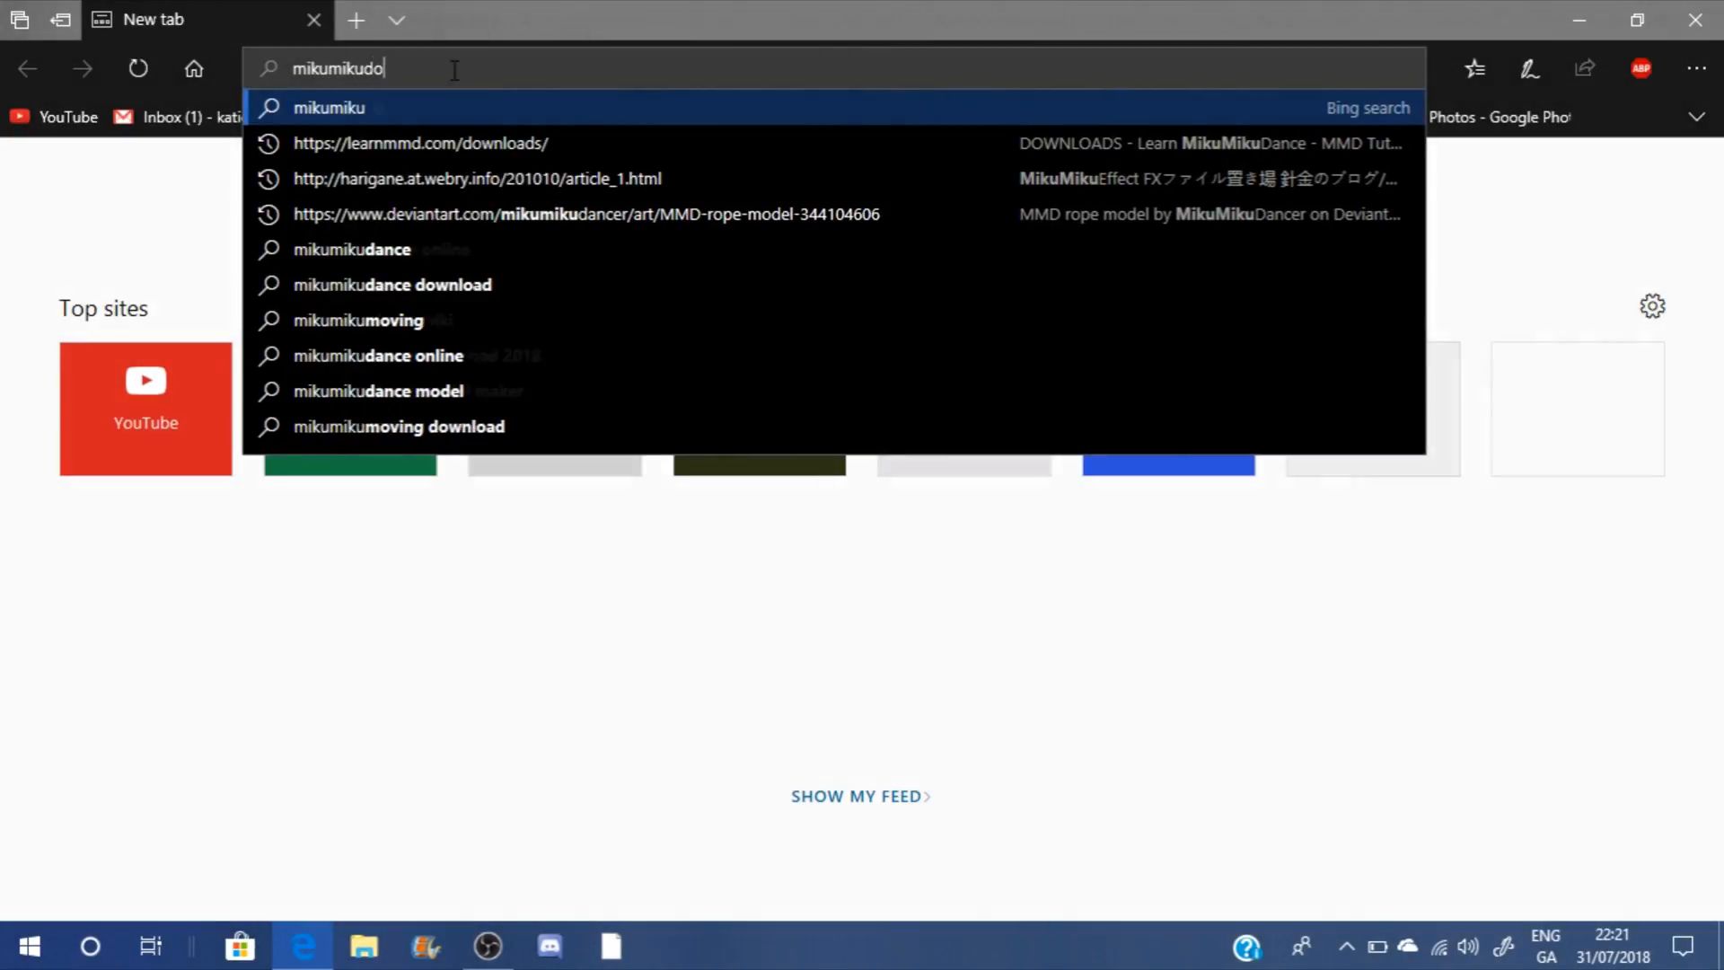
type(" downloa")
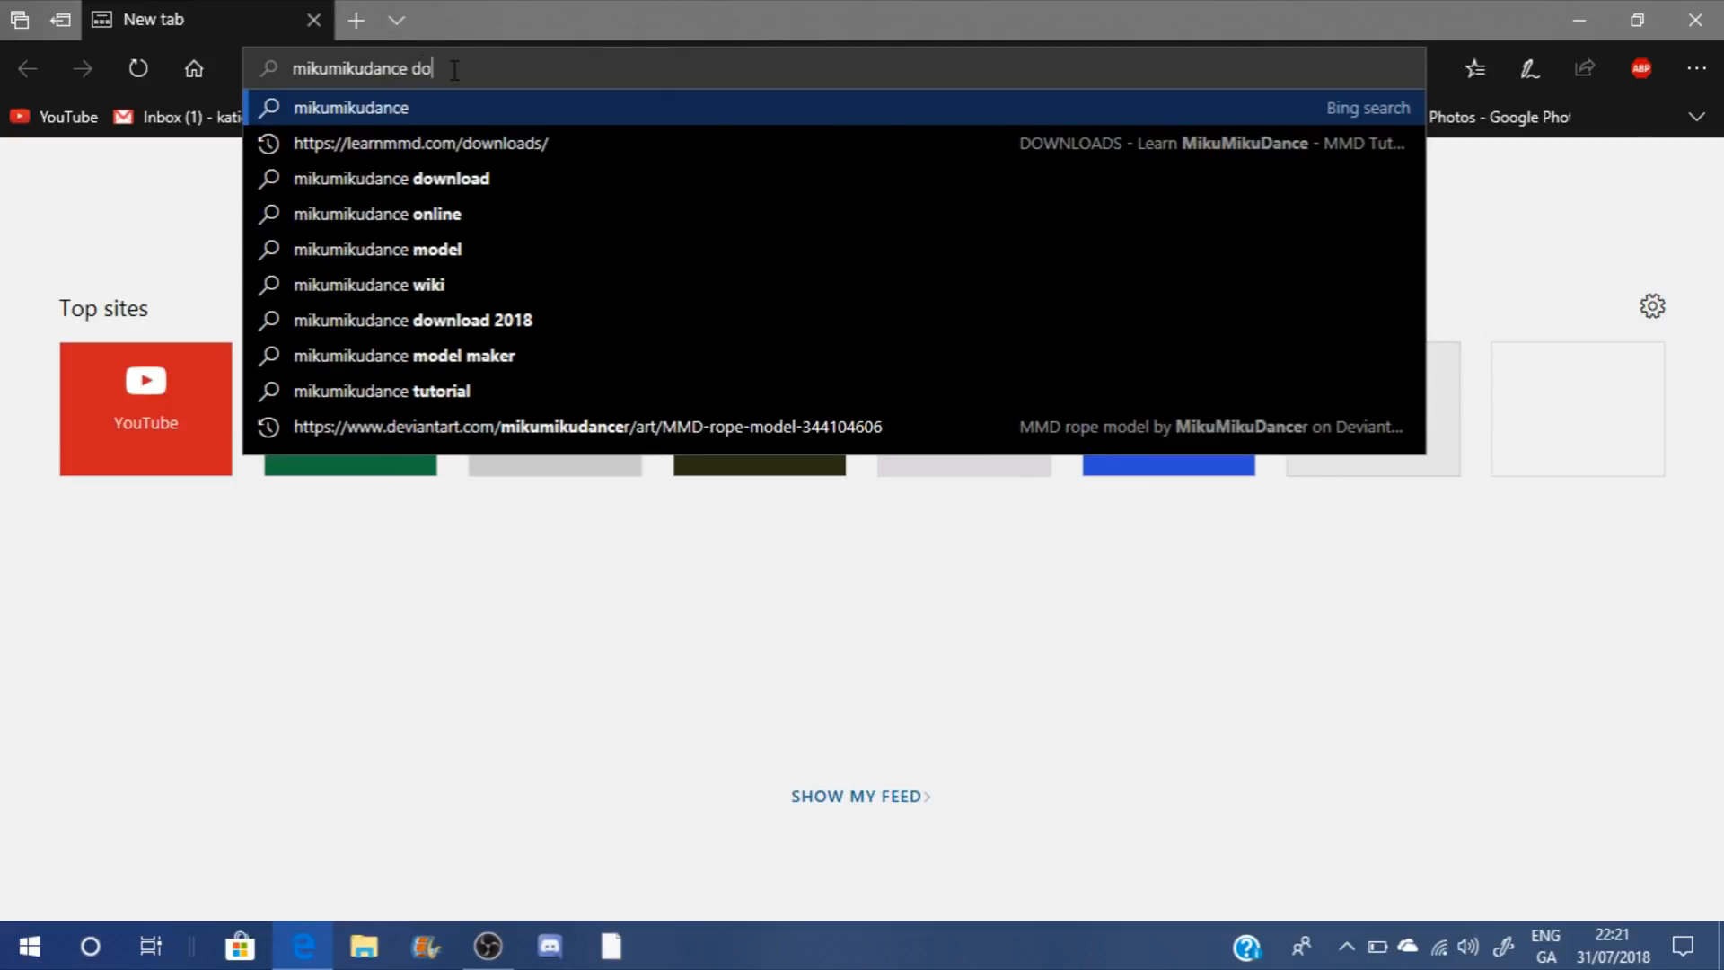
type("d")
key("Return")
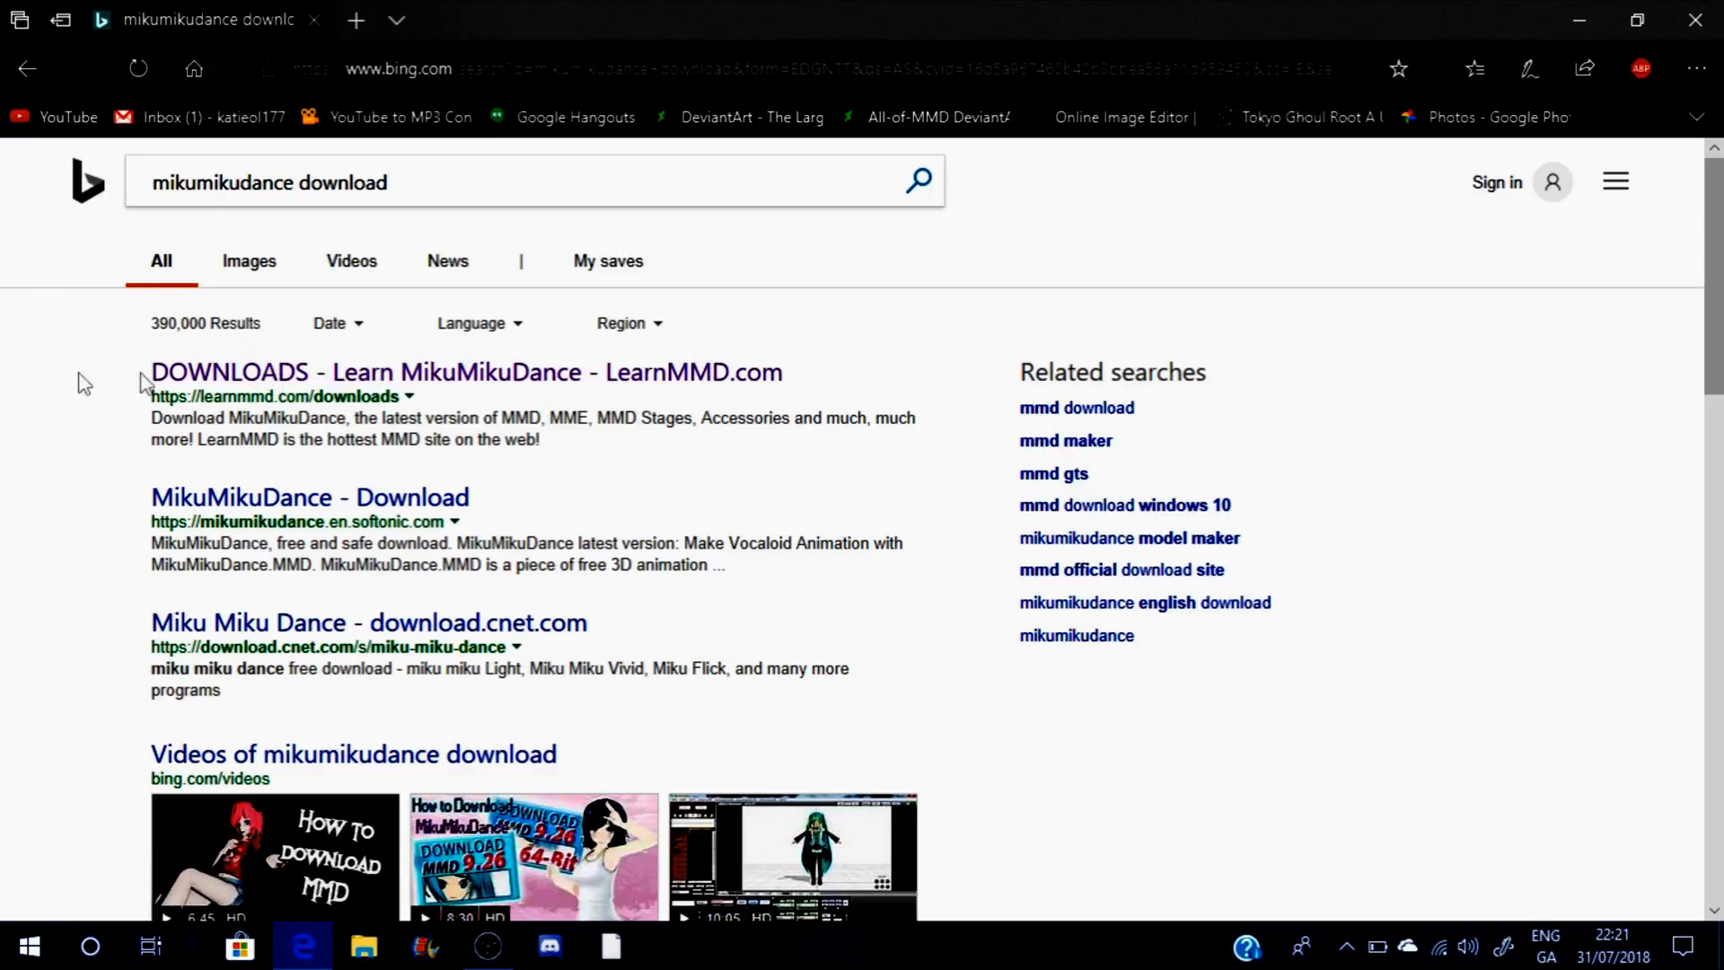
left_click(289, 382)
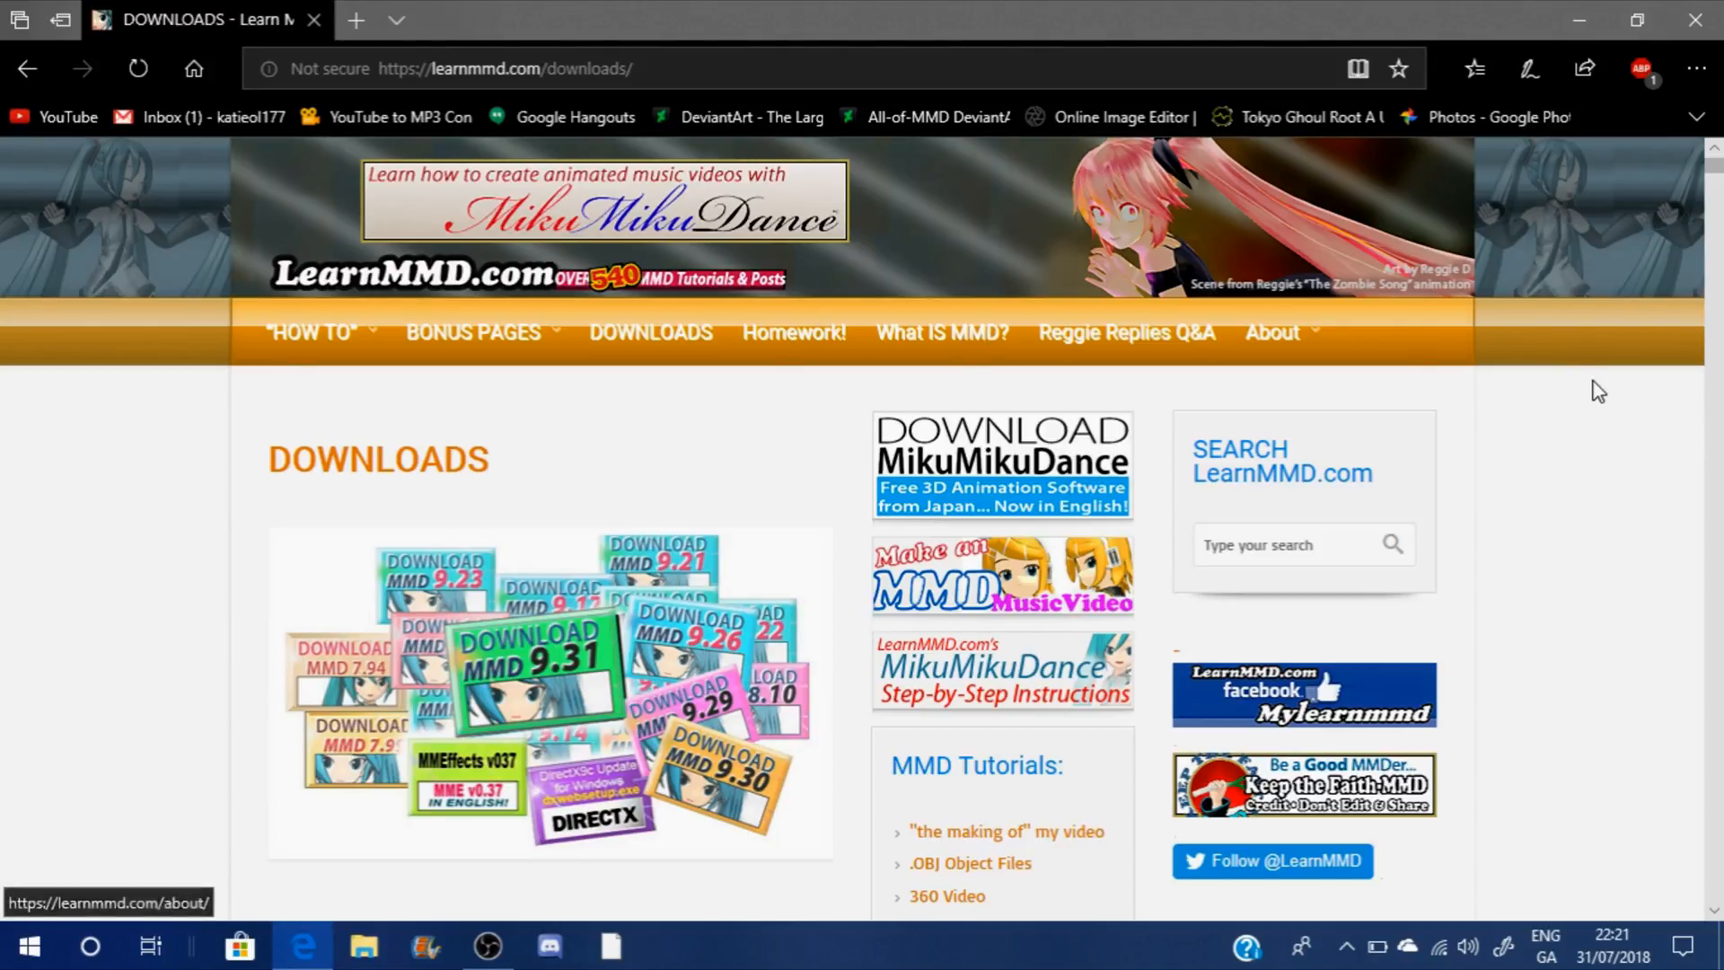
Look through the downloads page for the MMD 9.31 download links and the required additional software list
left_click(1714, 419)
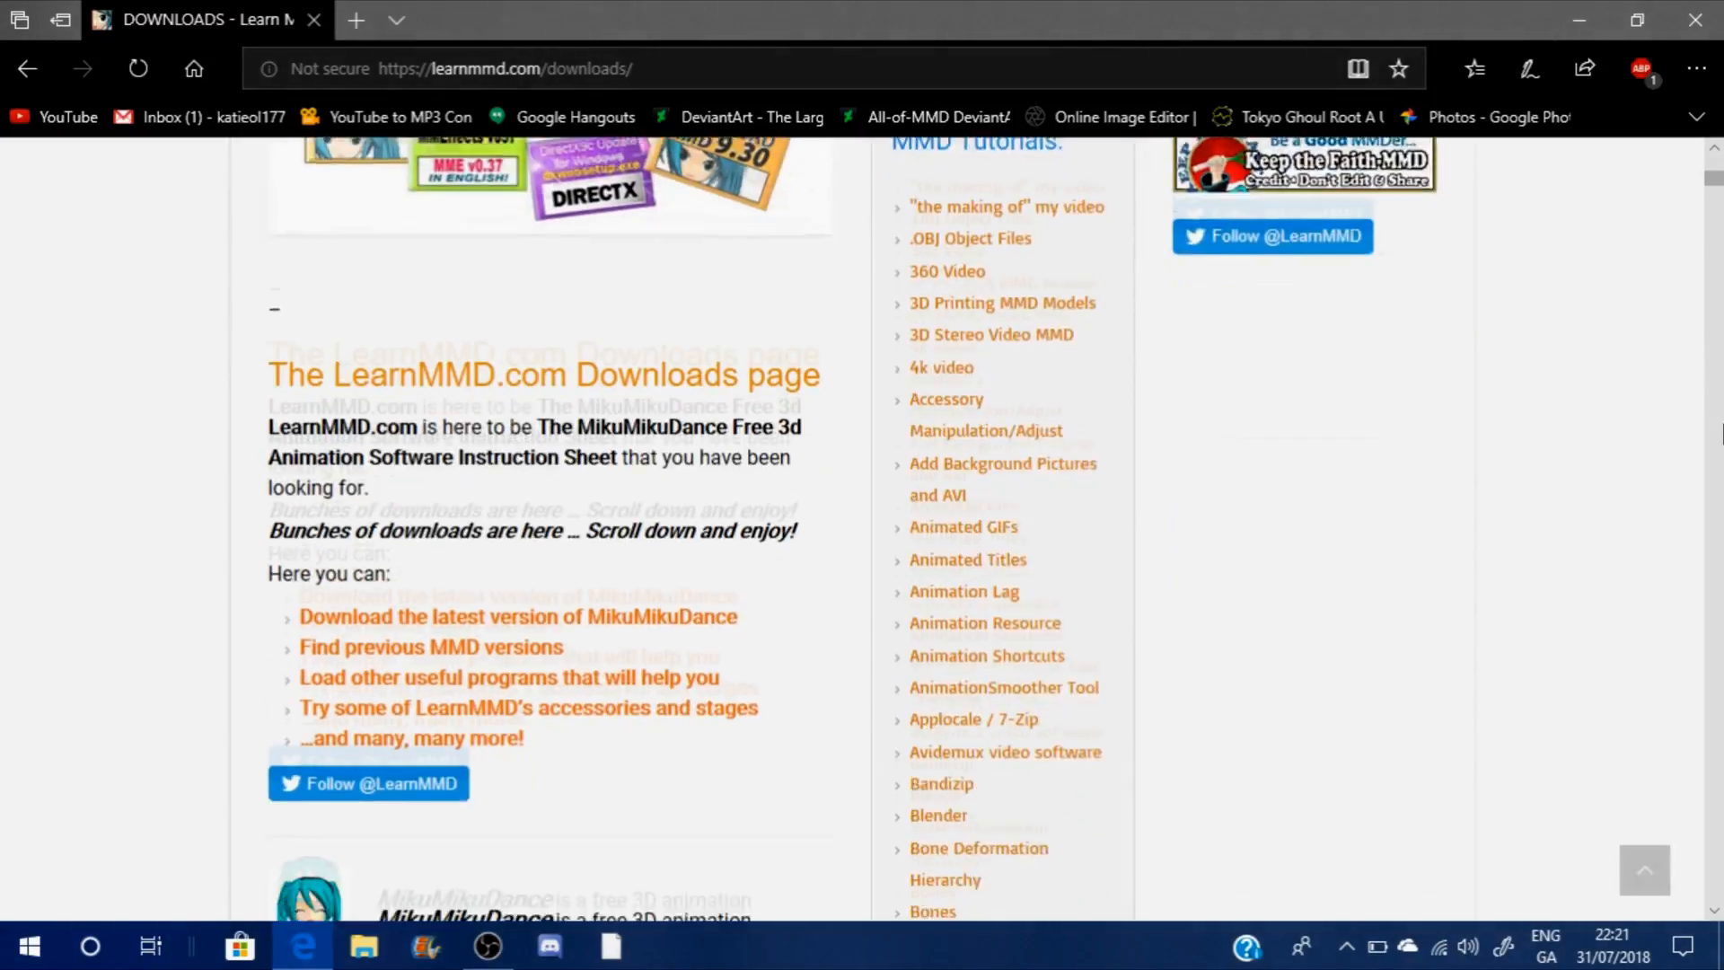
left_click(1720, 433)
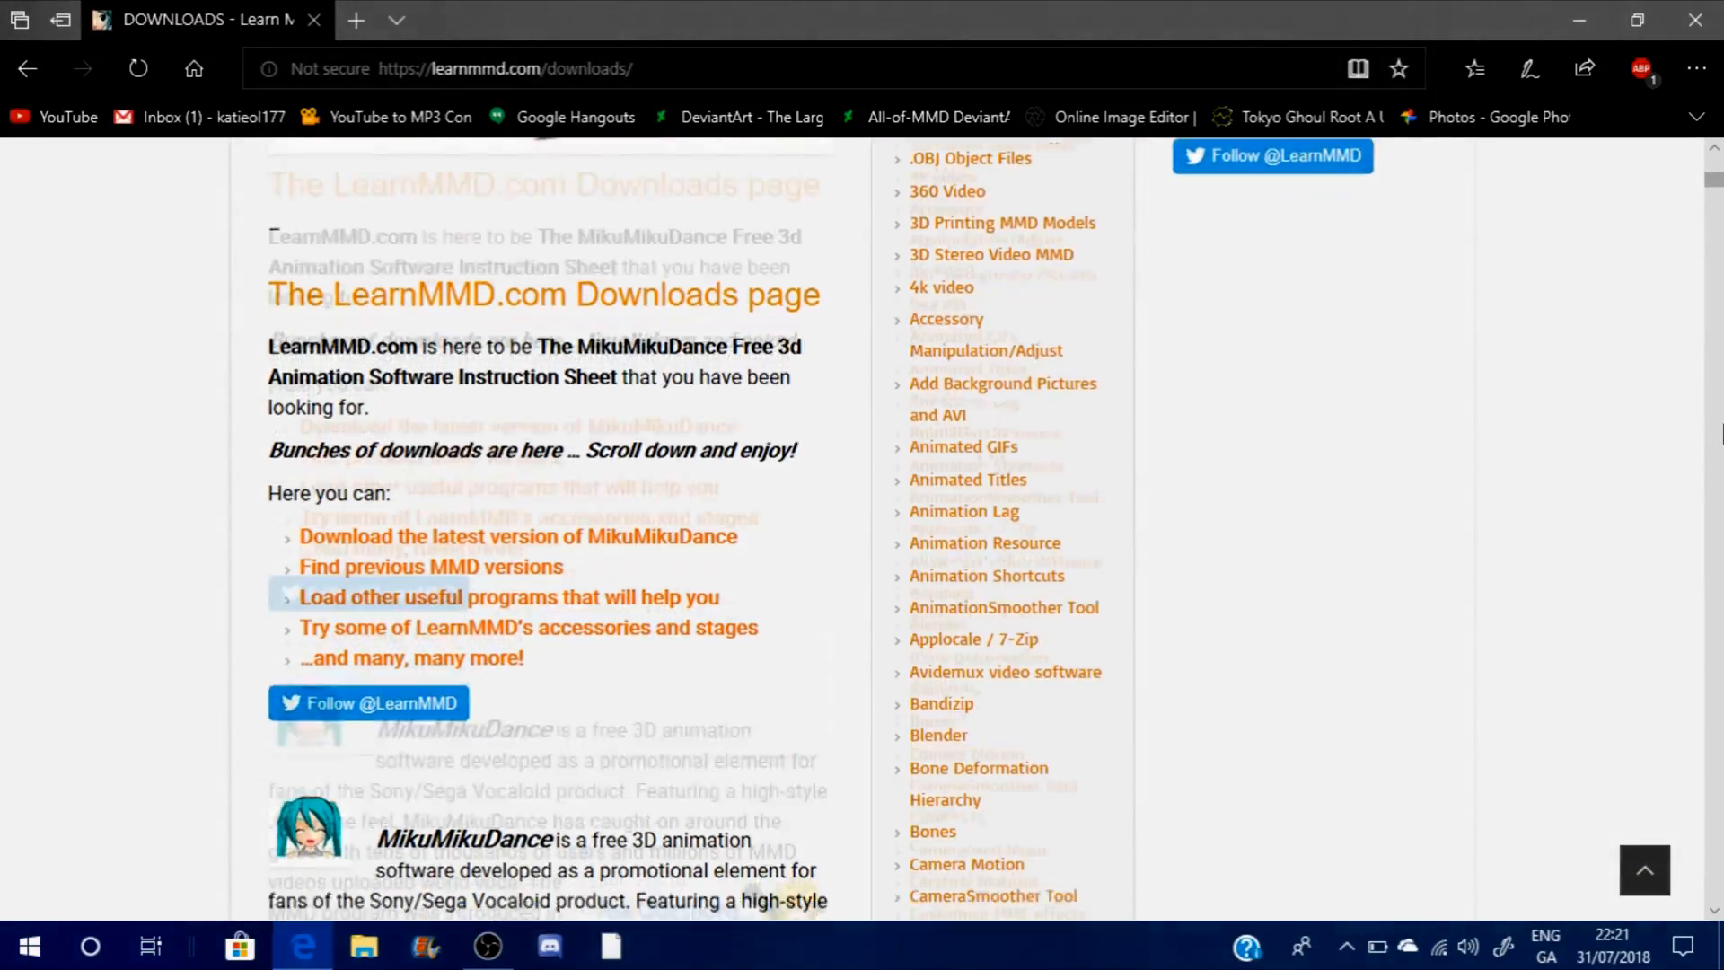
left_click(1720, 433)
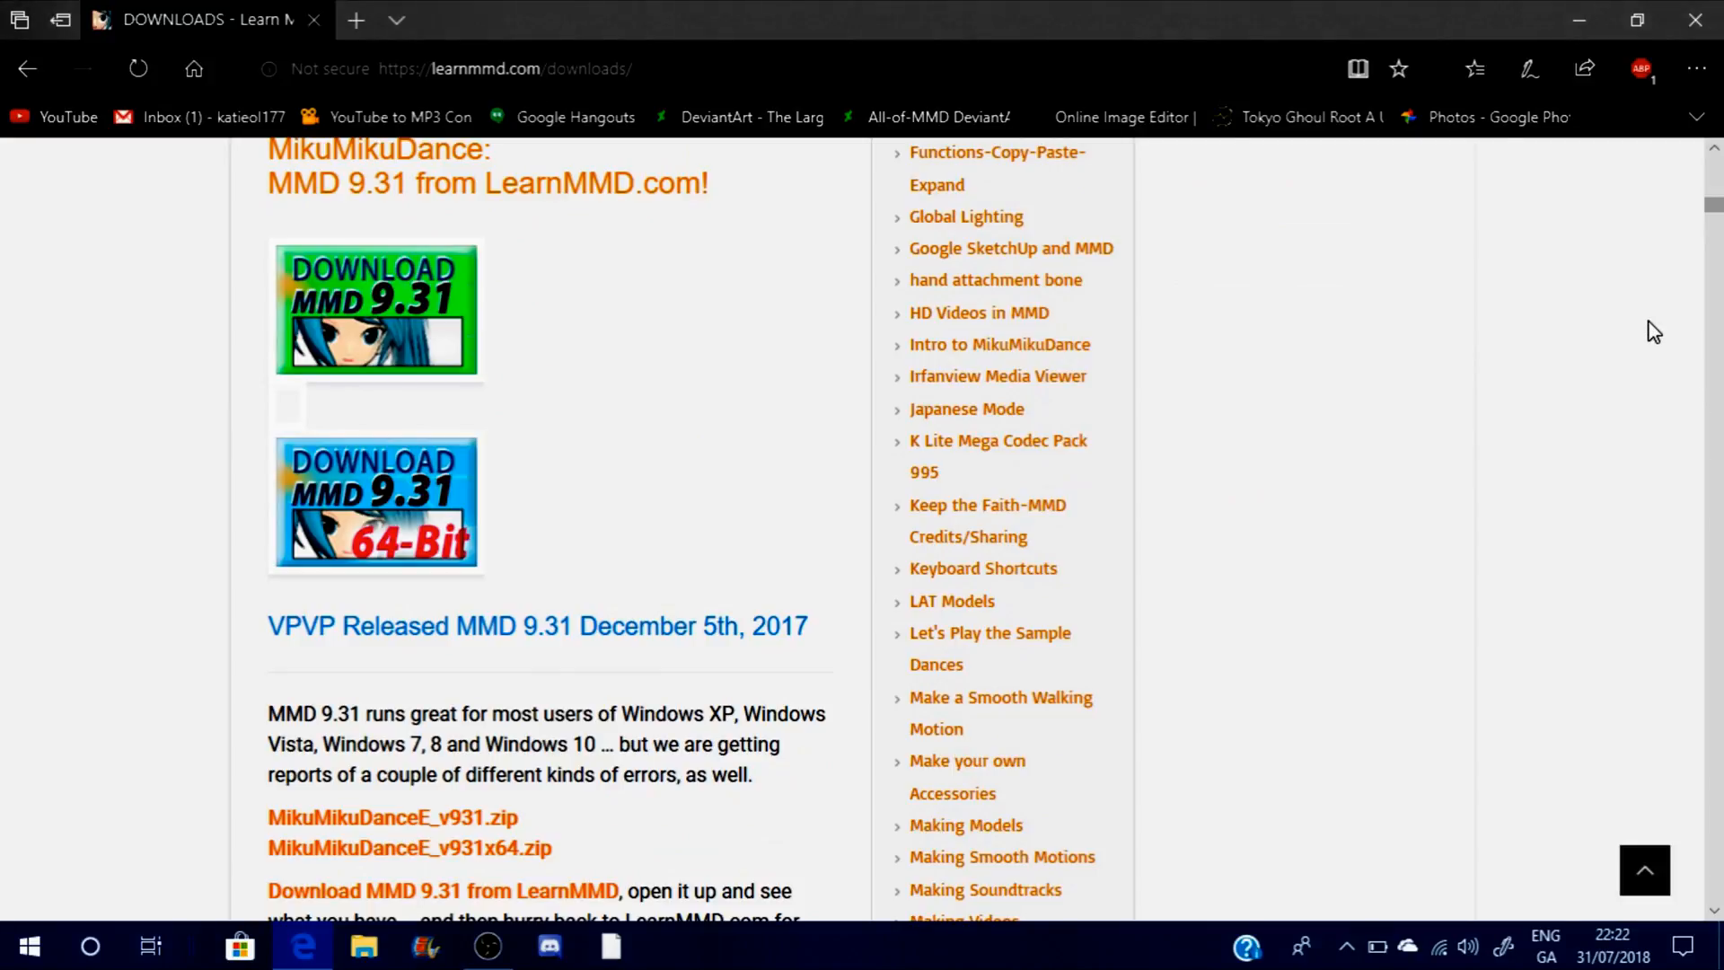
left_click(1716, 191)
left_click_drag(1714, 182, 1714, 203)
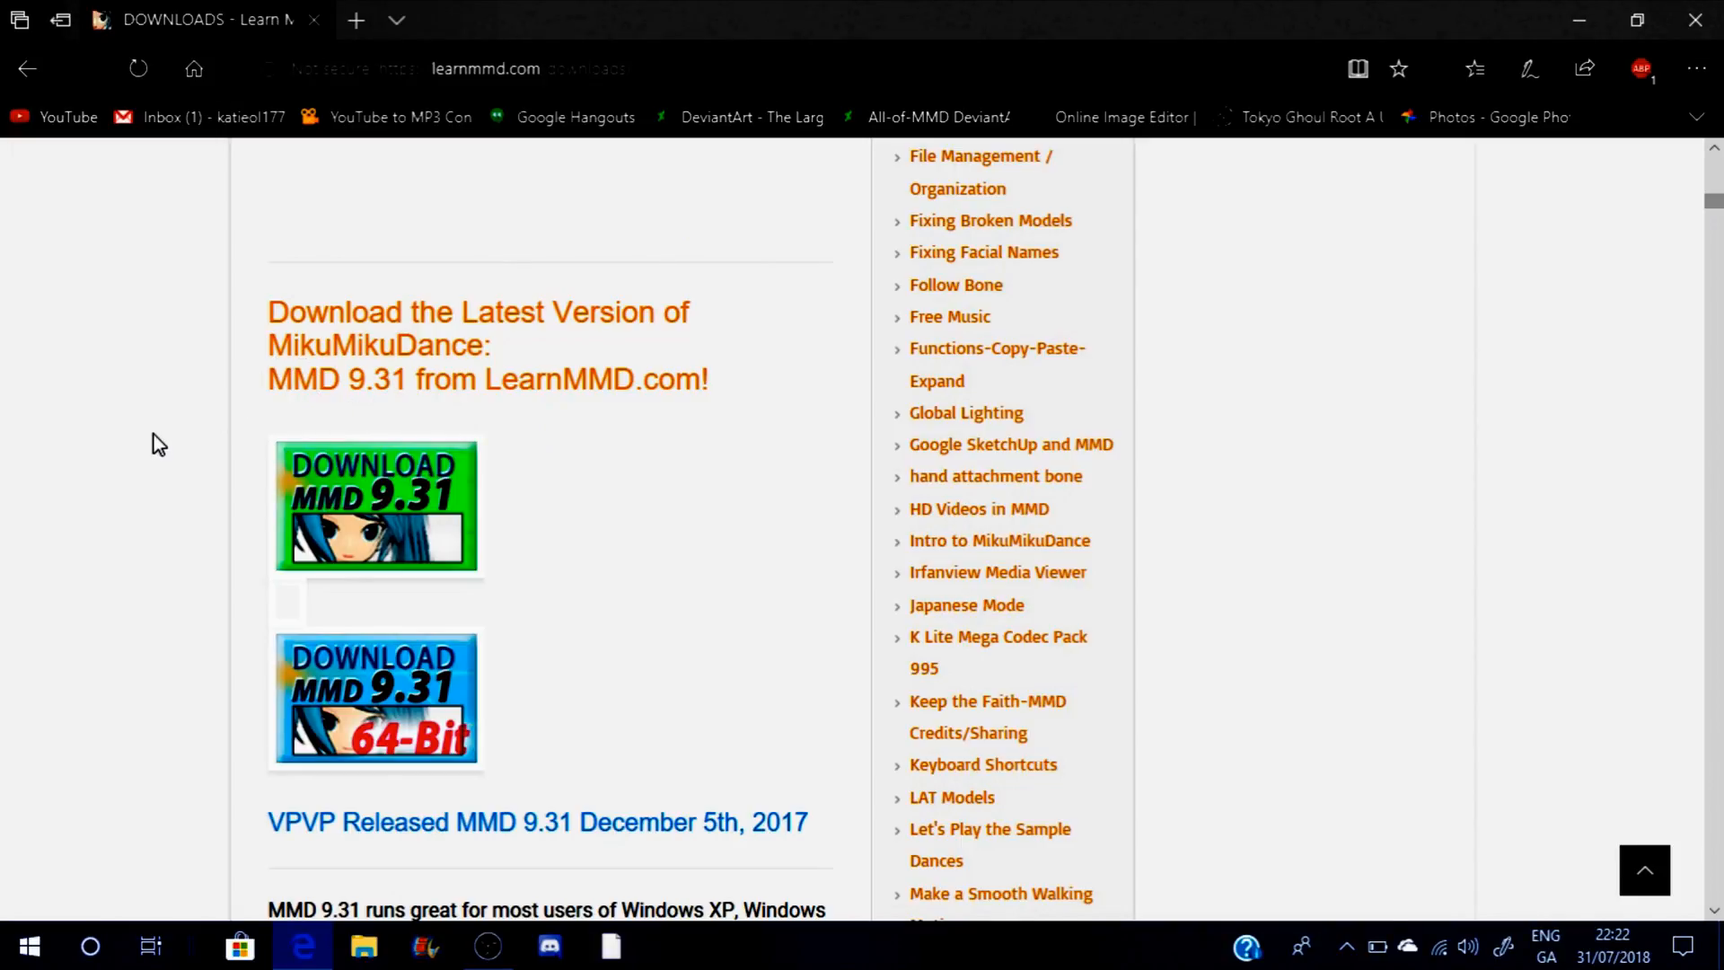
scroll(1714, 289, "down", 3)
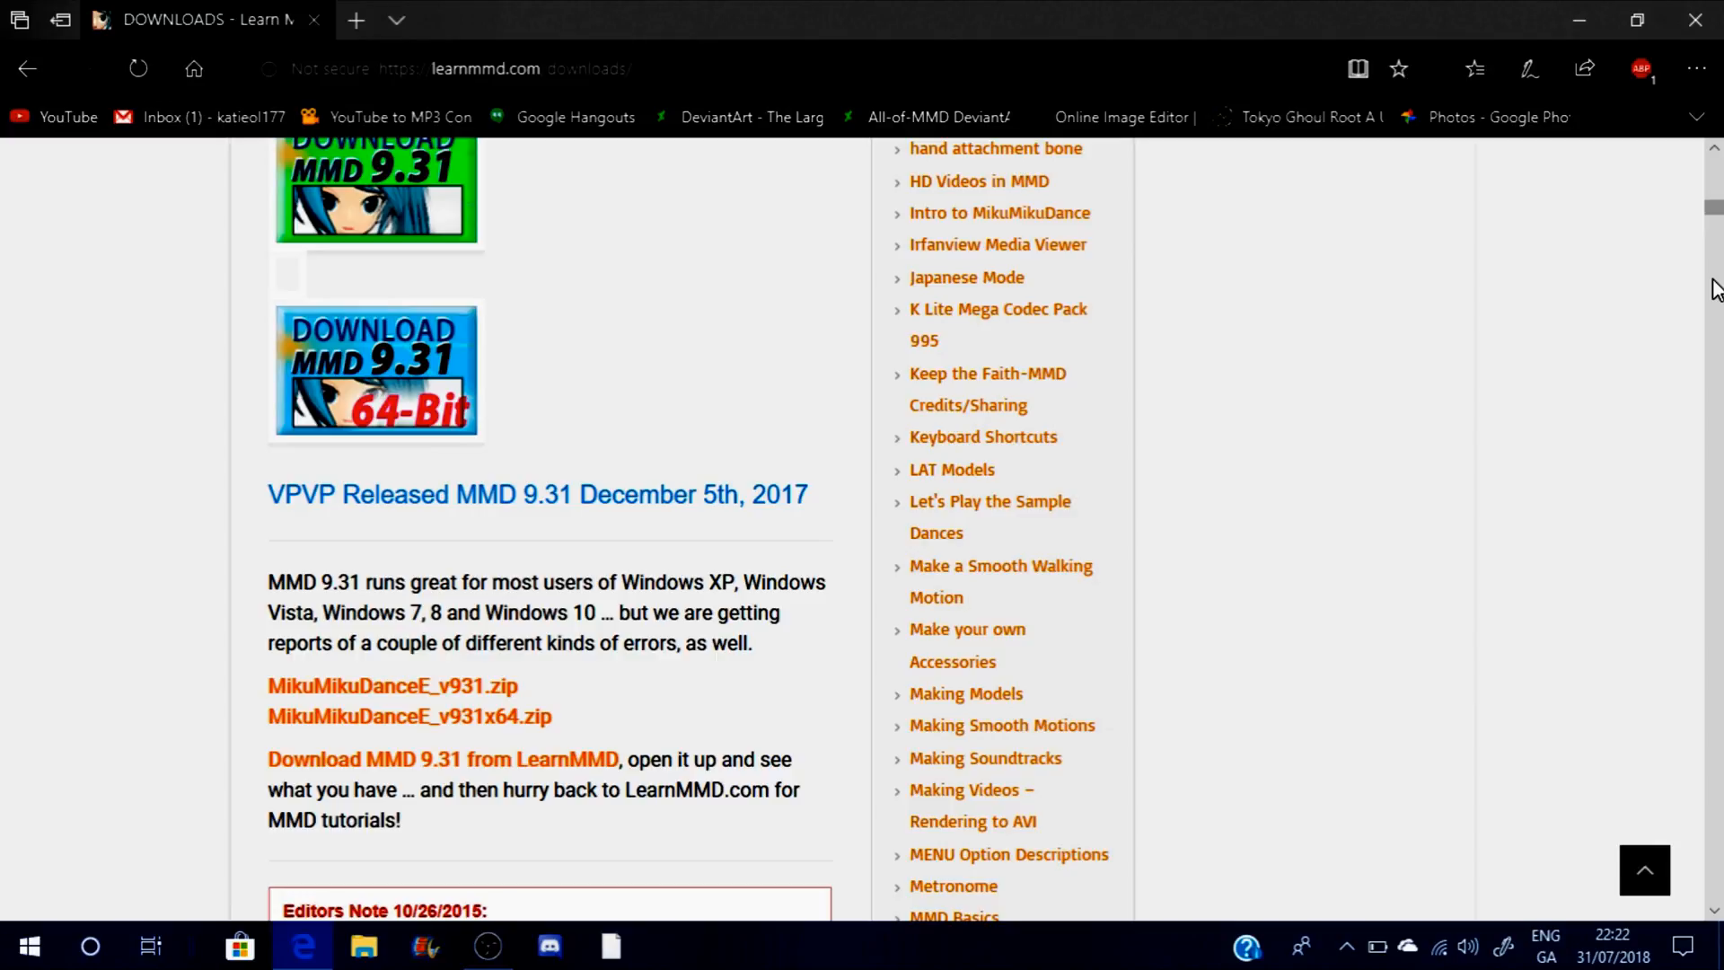
left_click_drag(1722, 213, 1720, 224)
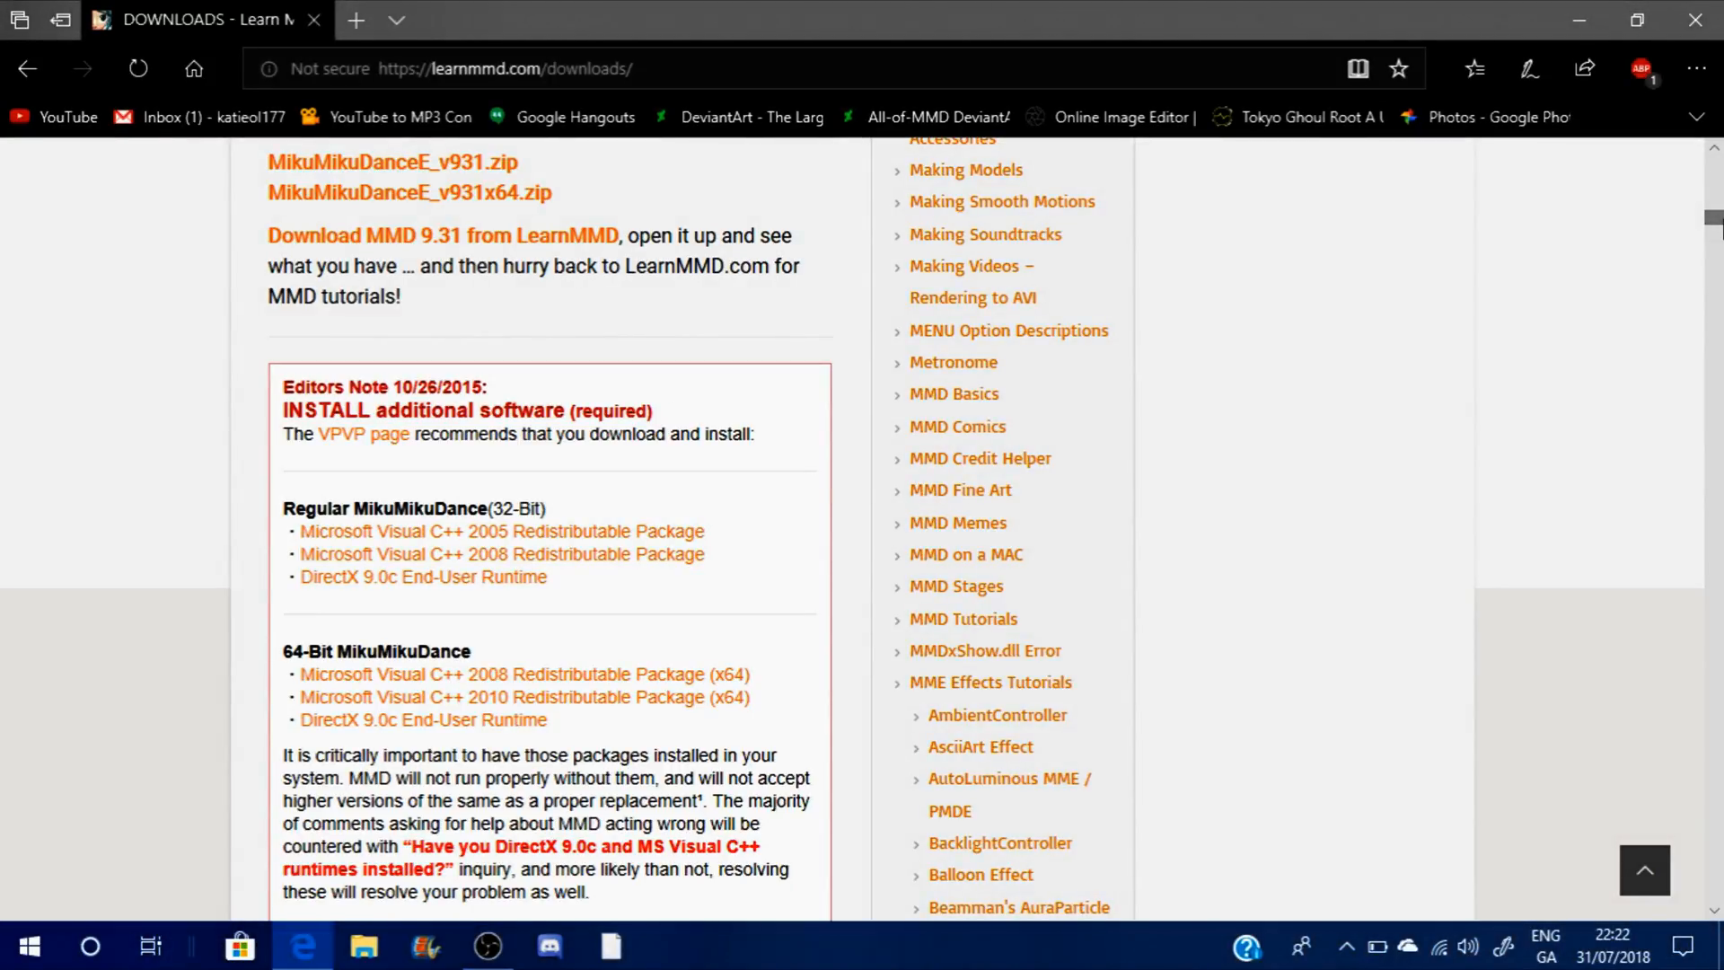
Check the computer's system type in the About page of the Windows system settings, and close the settings
left_click(9, 954)
left_click(47, 823)
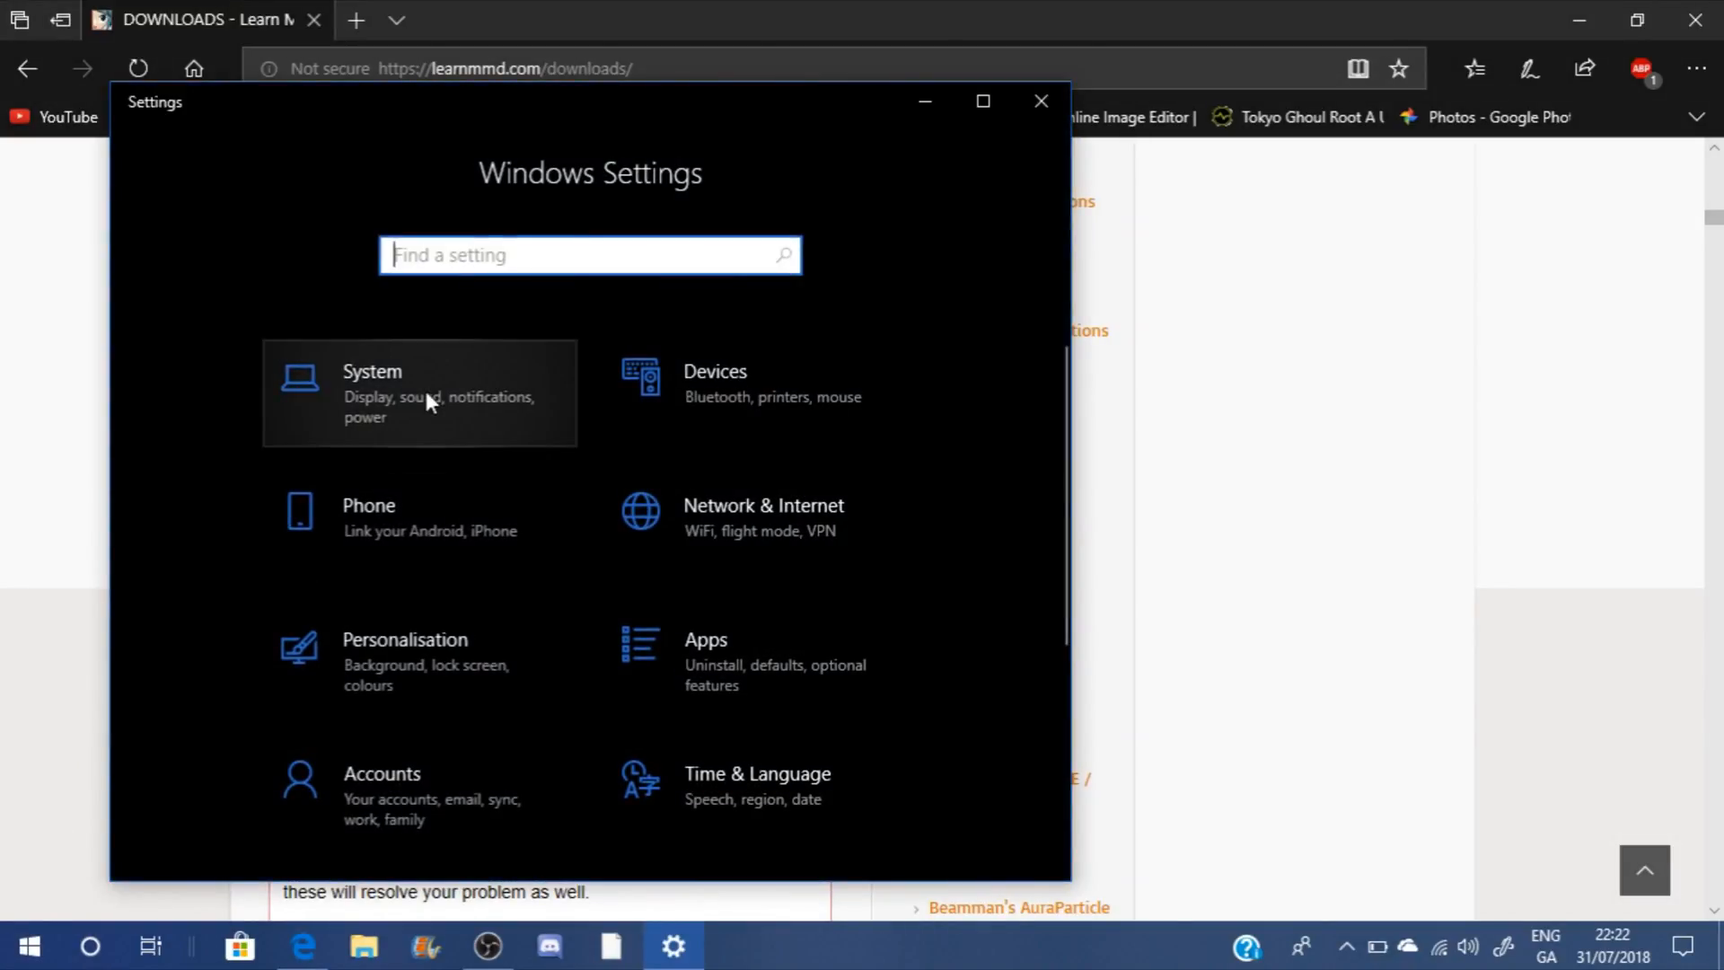
left_click(430, 414)
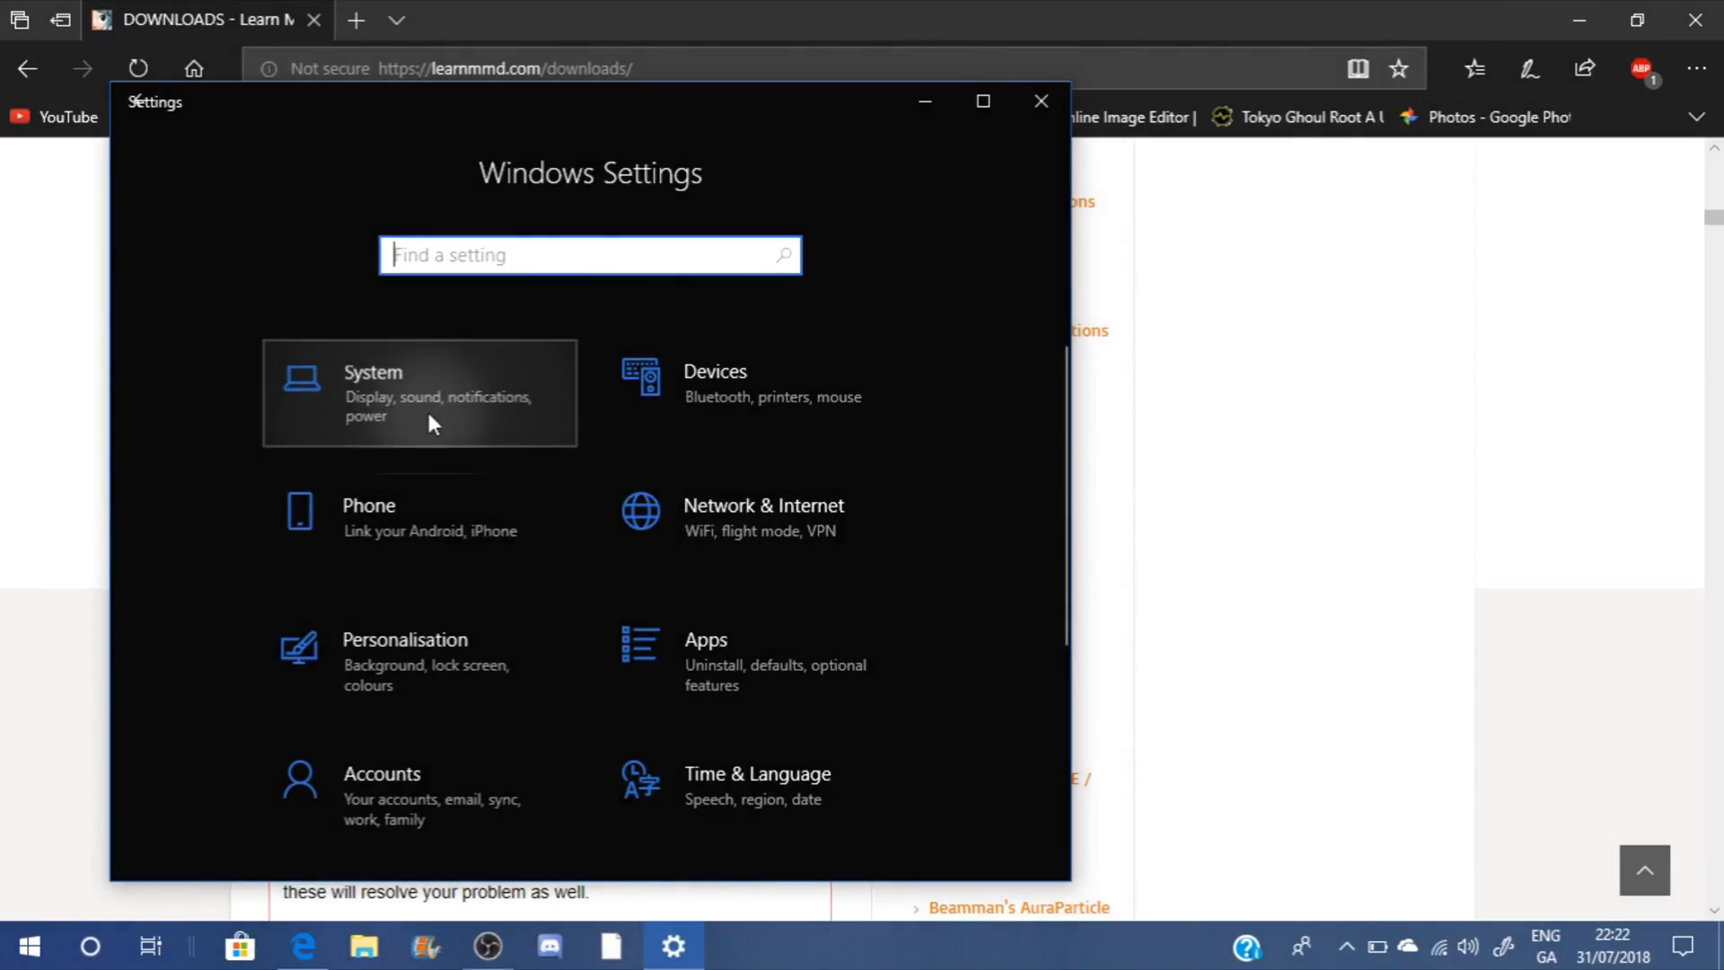
left_click(230, 758)
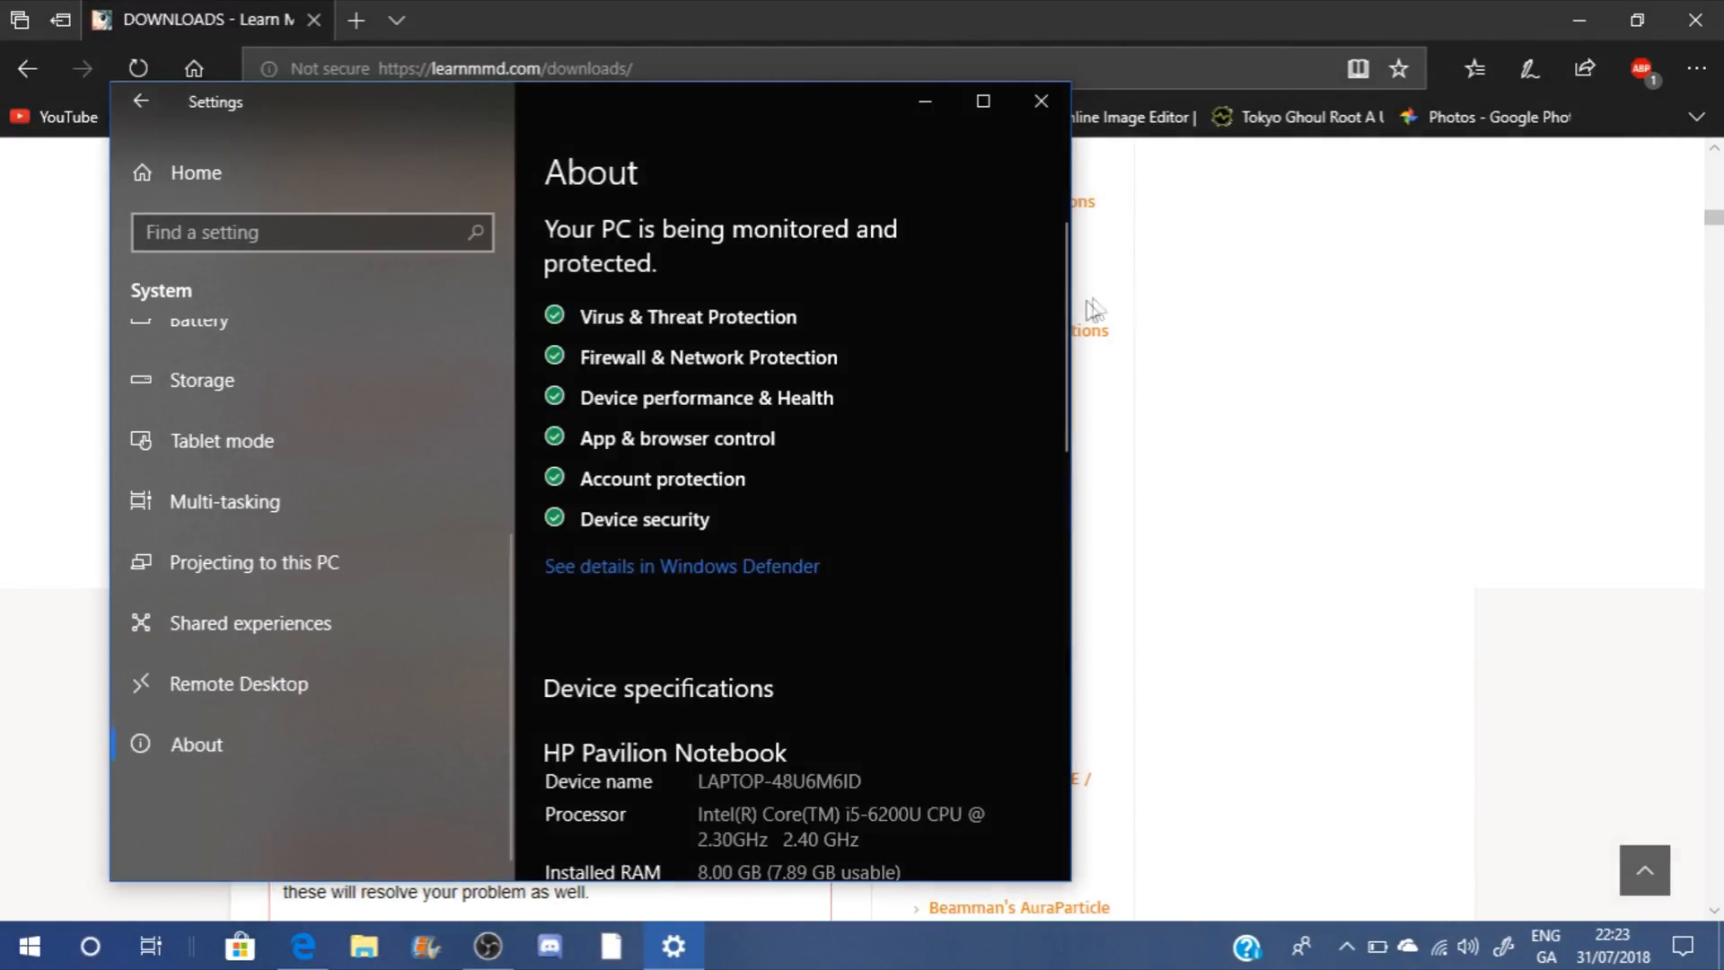
scroll(1052, 467, "down", 5)
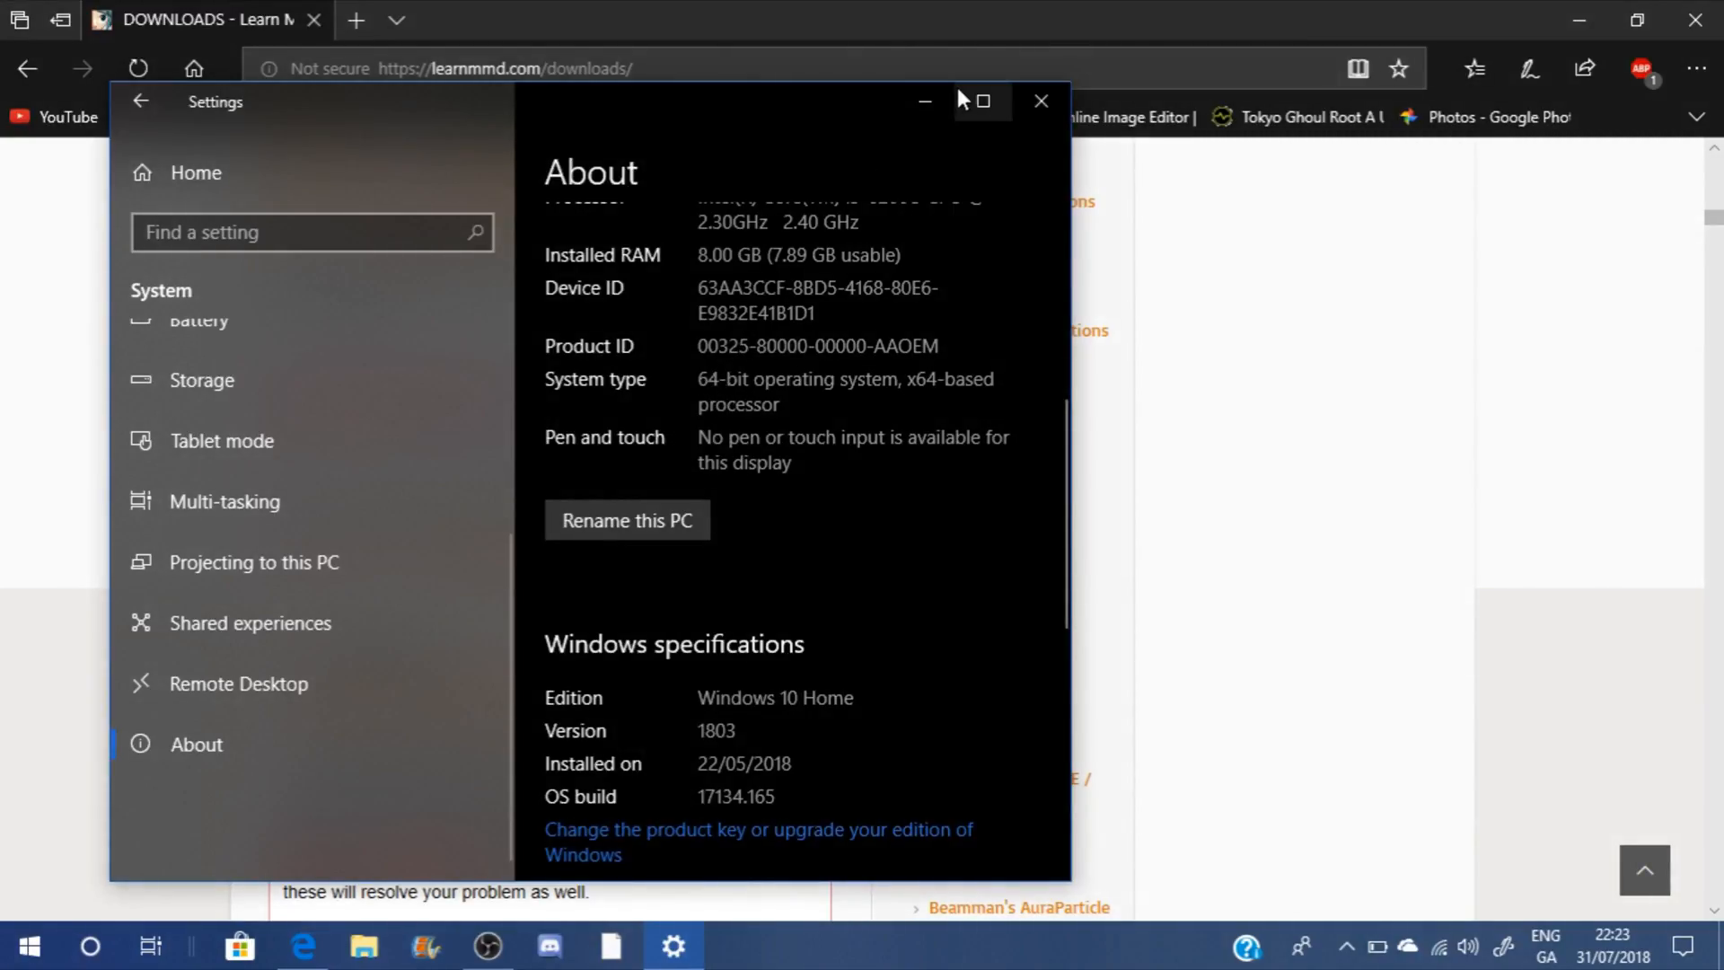
left_click(1025, 106)
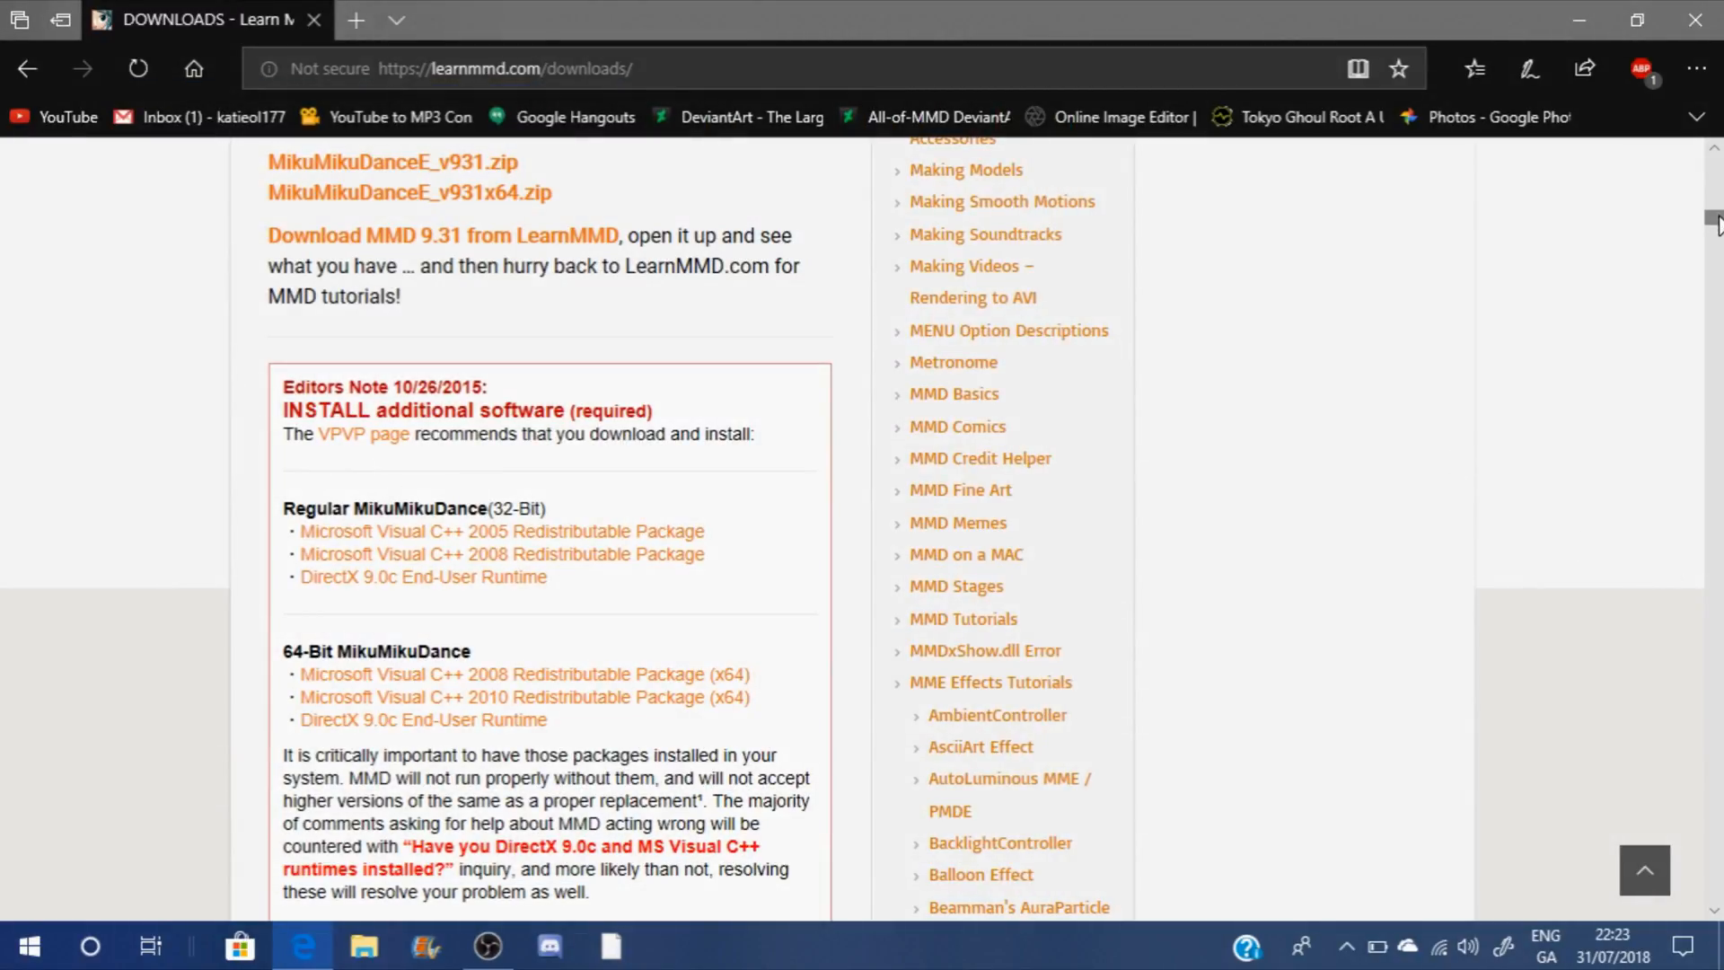
Compare the regular and 64-bit MMD 9.31 downloads with the additional packages each version requires
left_click_drag(1715, 221, 1715, 203)
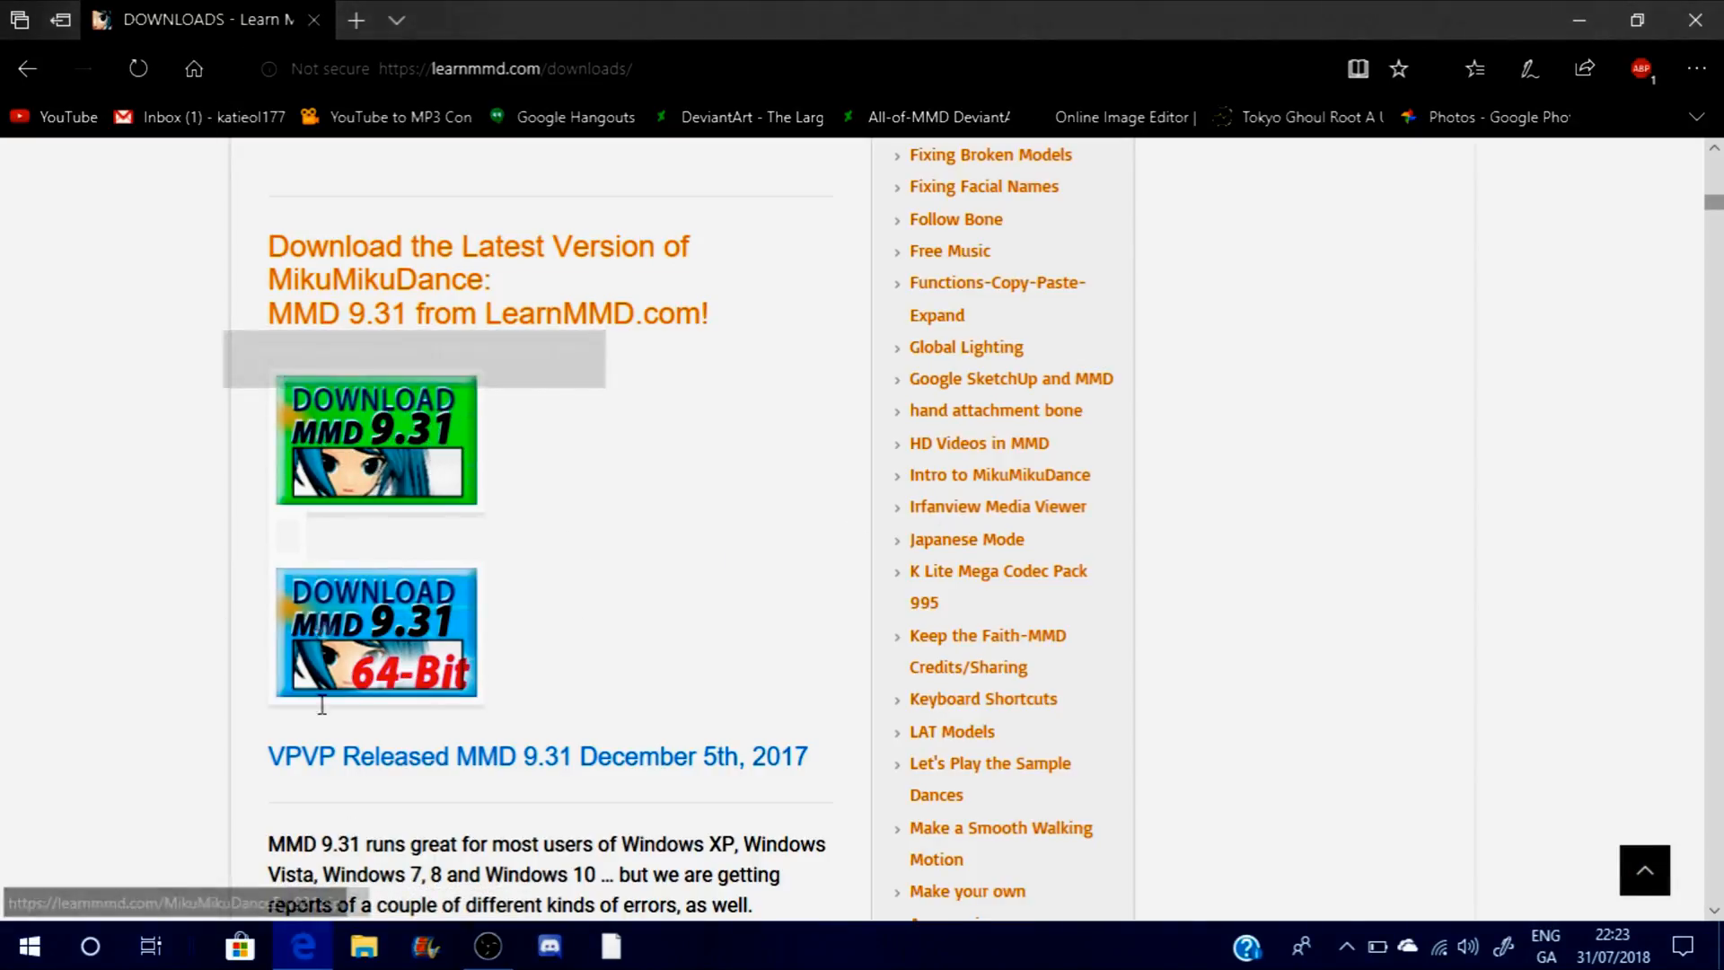
left_click_drag(1715, 201, 1717, 220)
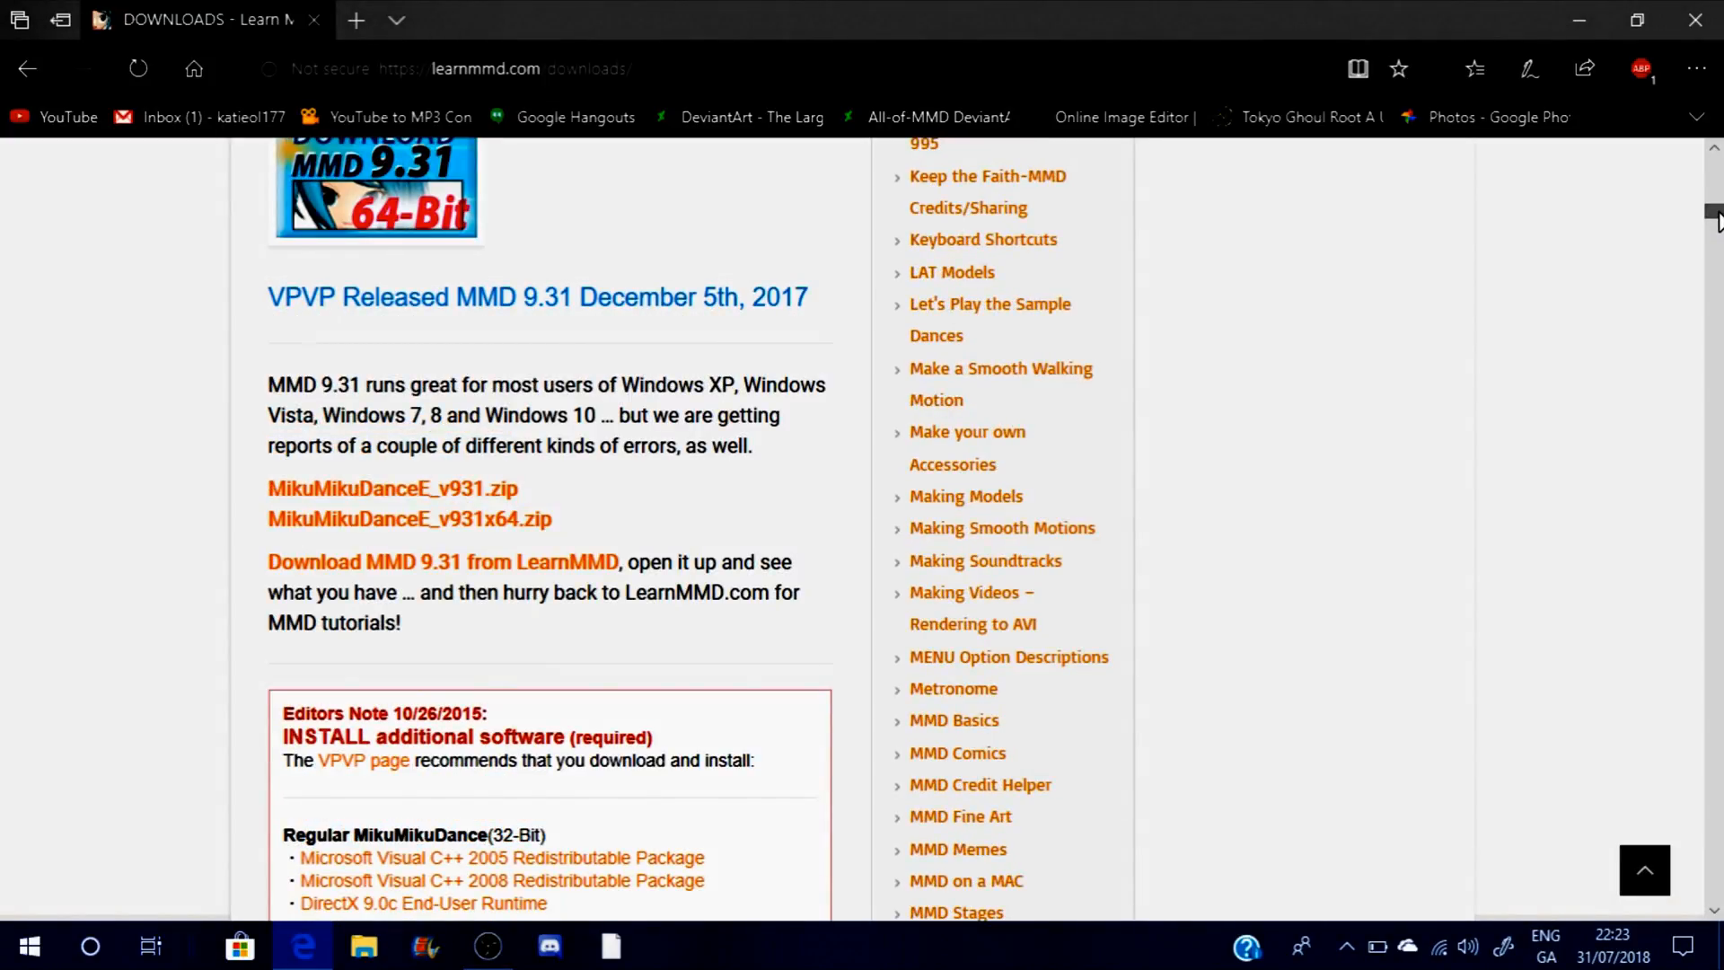
left_click_drag(1719, 222, 1718, 229)
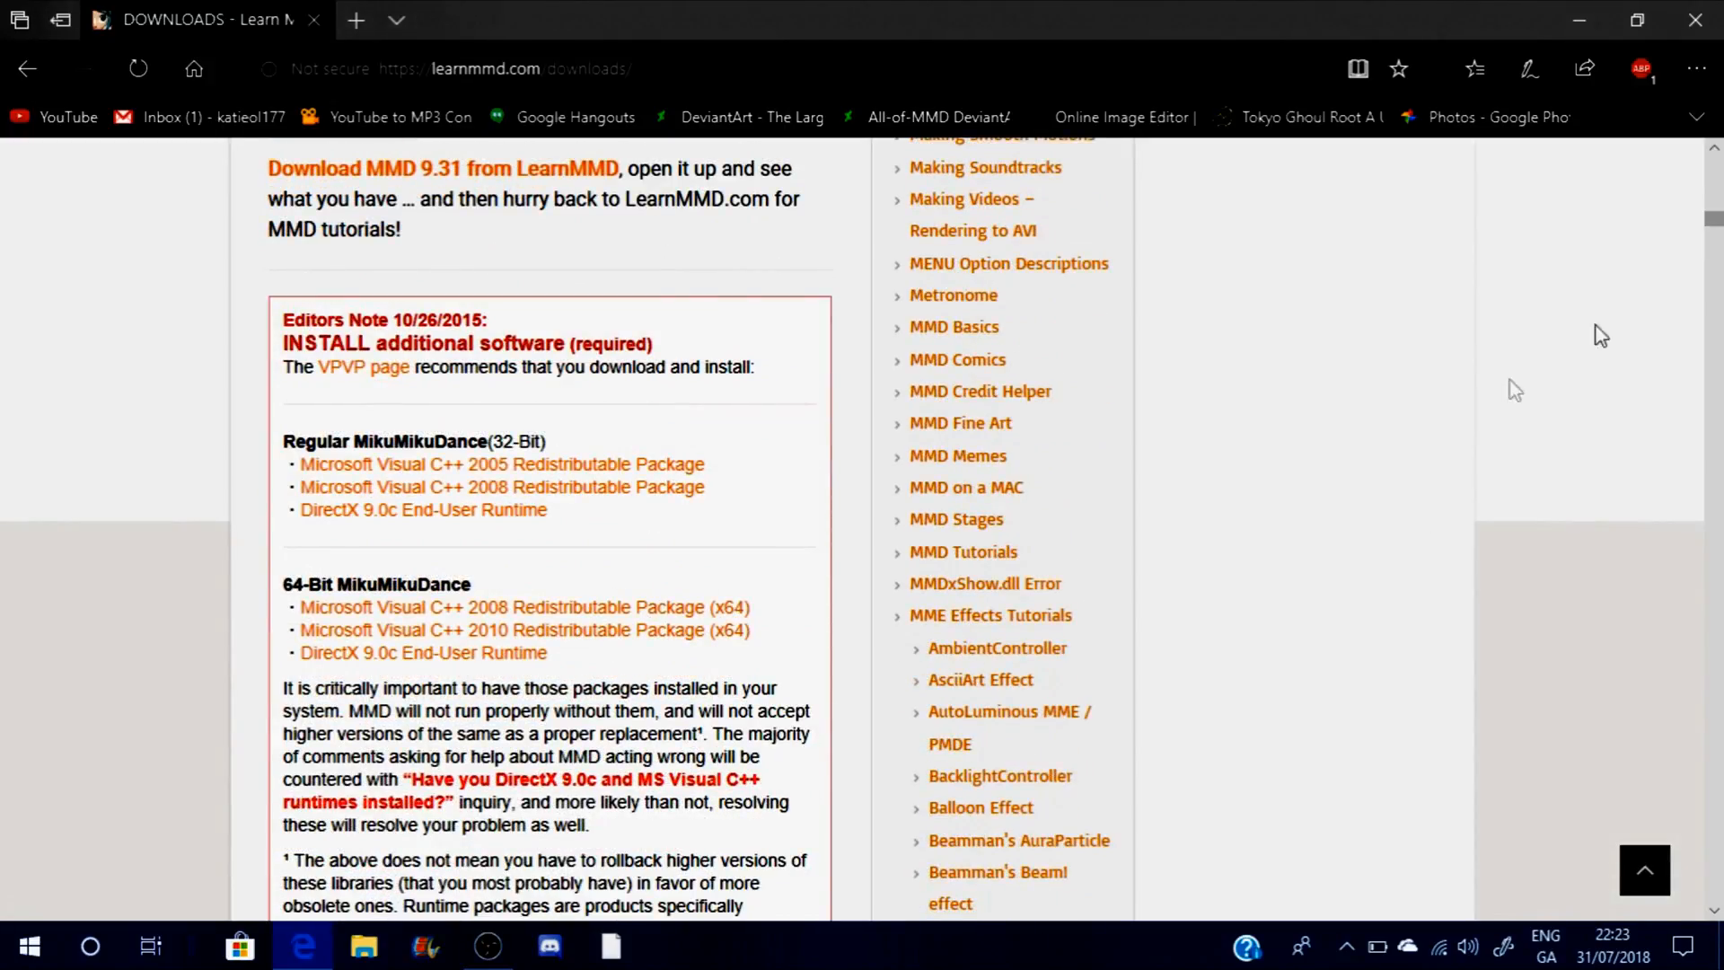
left_click_drag(1715, 225, 1722, 212)
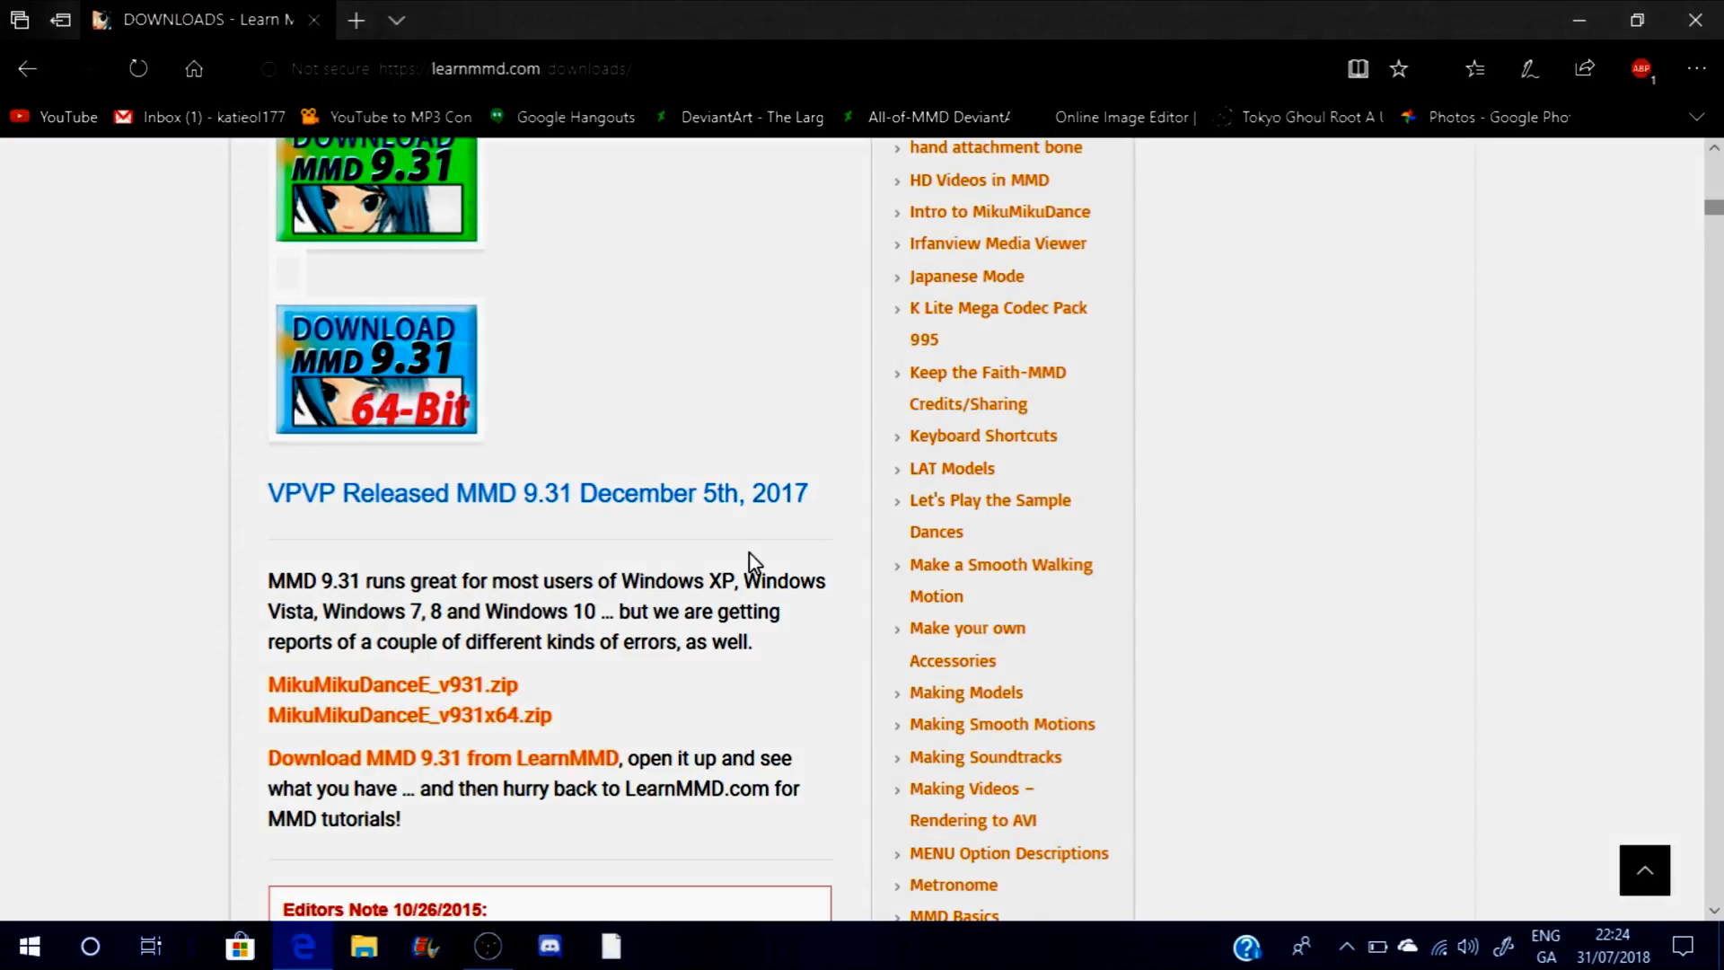
In File Explorer, examine the MikuMikuDanceE_v931x64 folder inside Seagate's MMD folder, return to the MMD folder and close the window
left_click(364, 946)
left_click(838, 38)
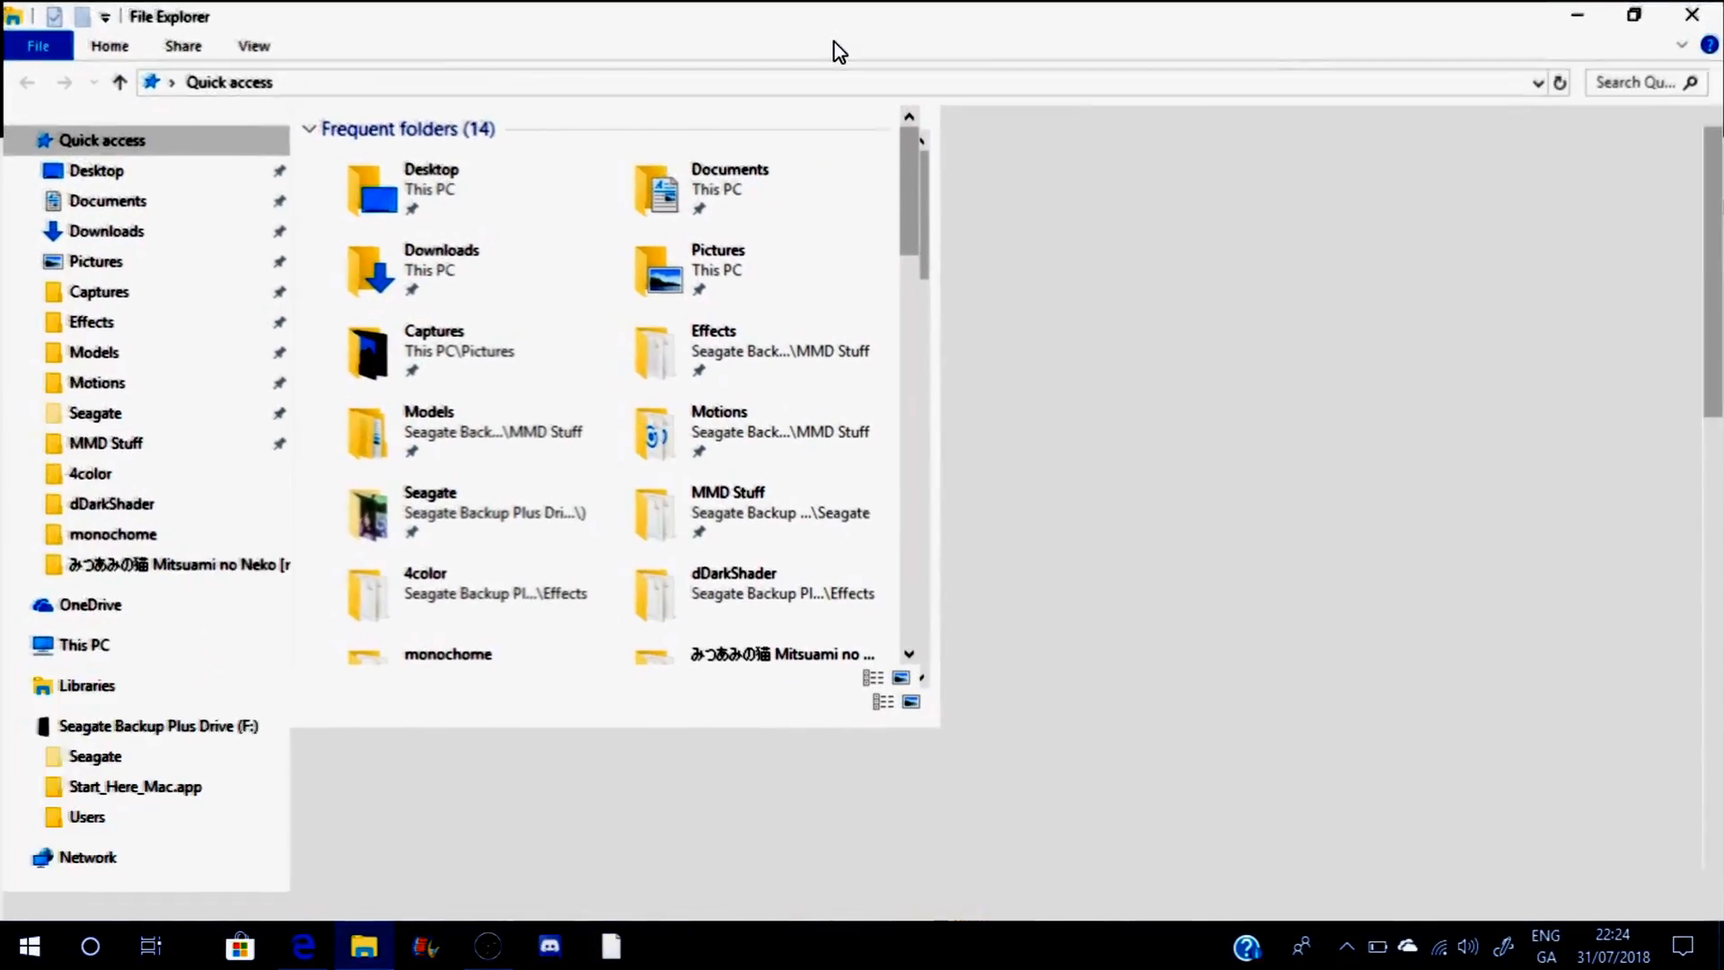
left_click(114, 419)
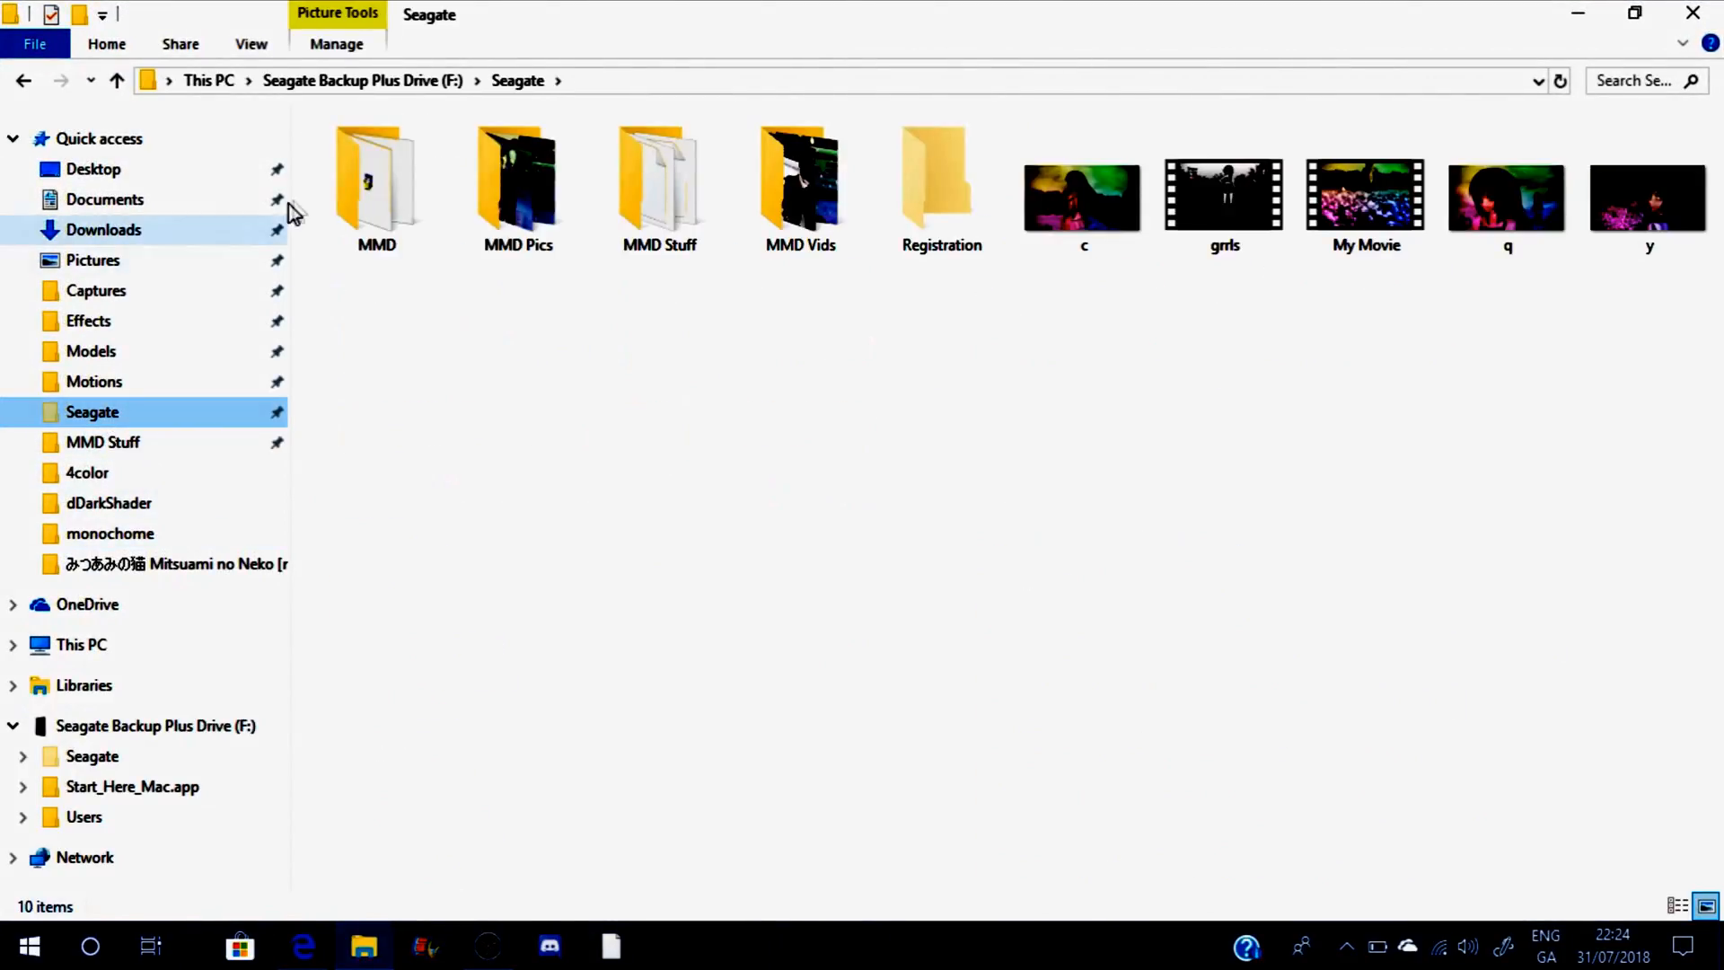
double_click(417, 174)
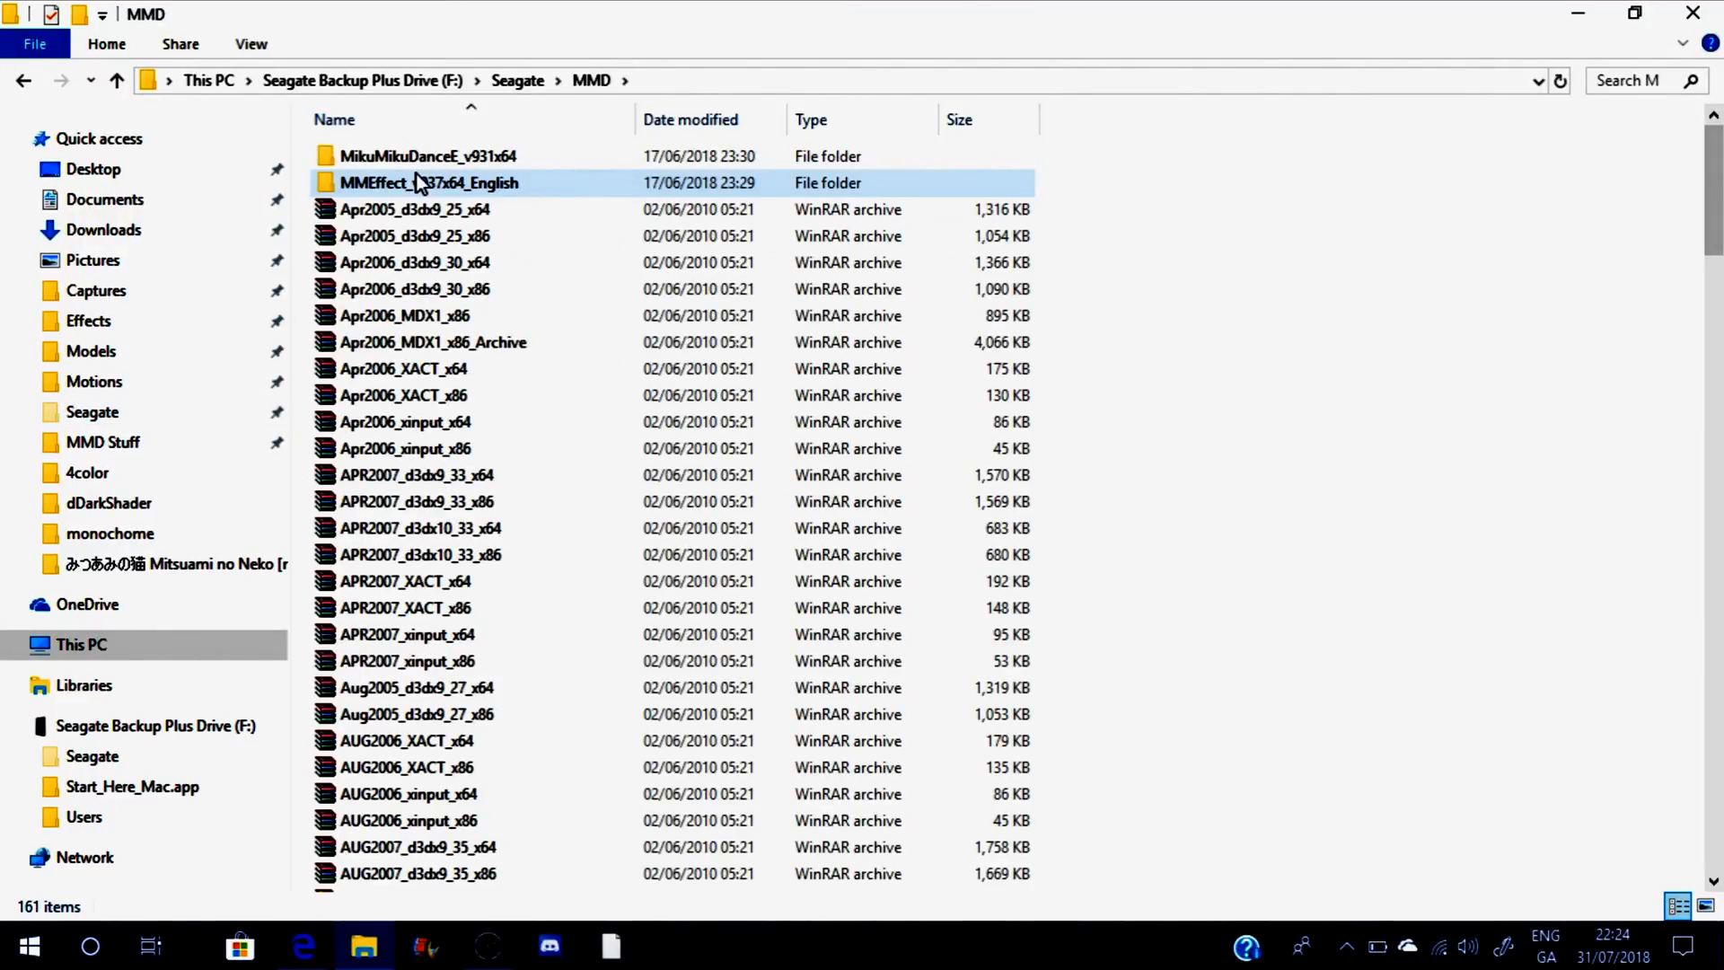
mouse_move(1717, 202)
left_mouse_down()
mouse_move(1715, 826)
mouse_move(1716, 191)
left_mouse_up()
double_click(537, 160)
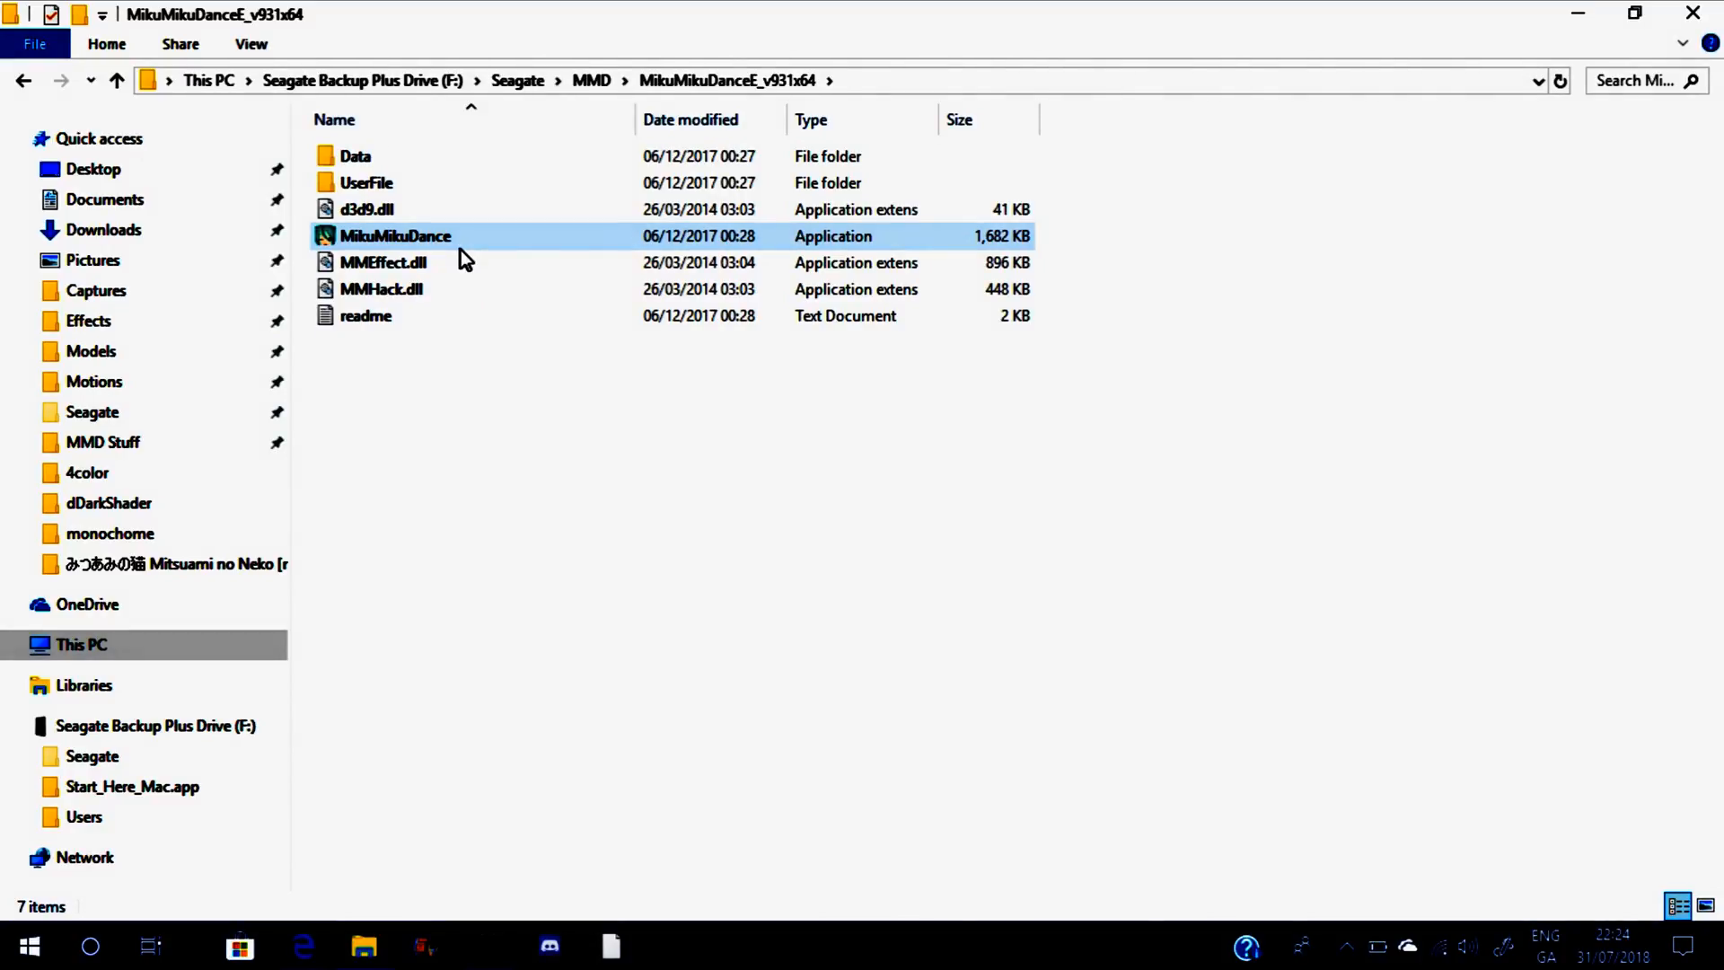
left_click(589, 81)
left_click(1713, 11)
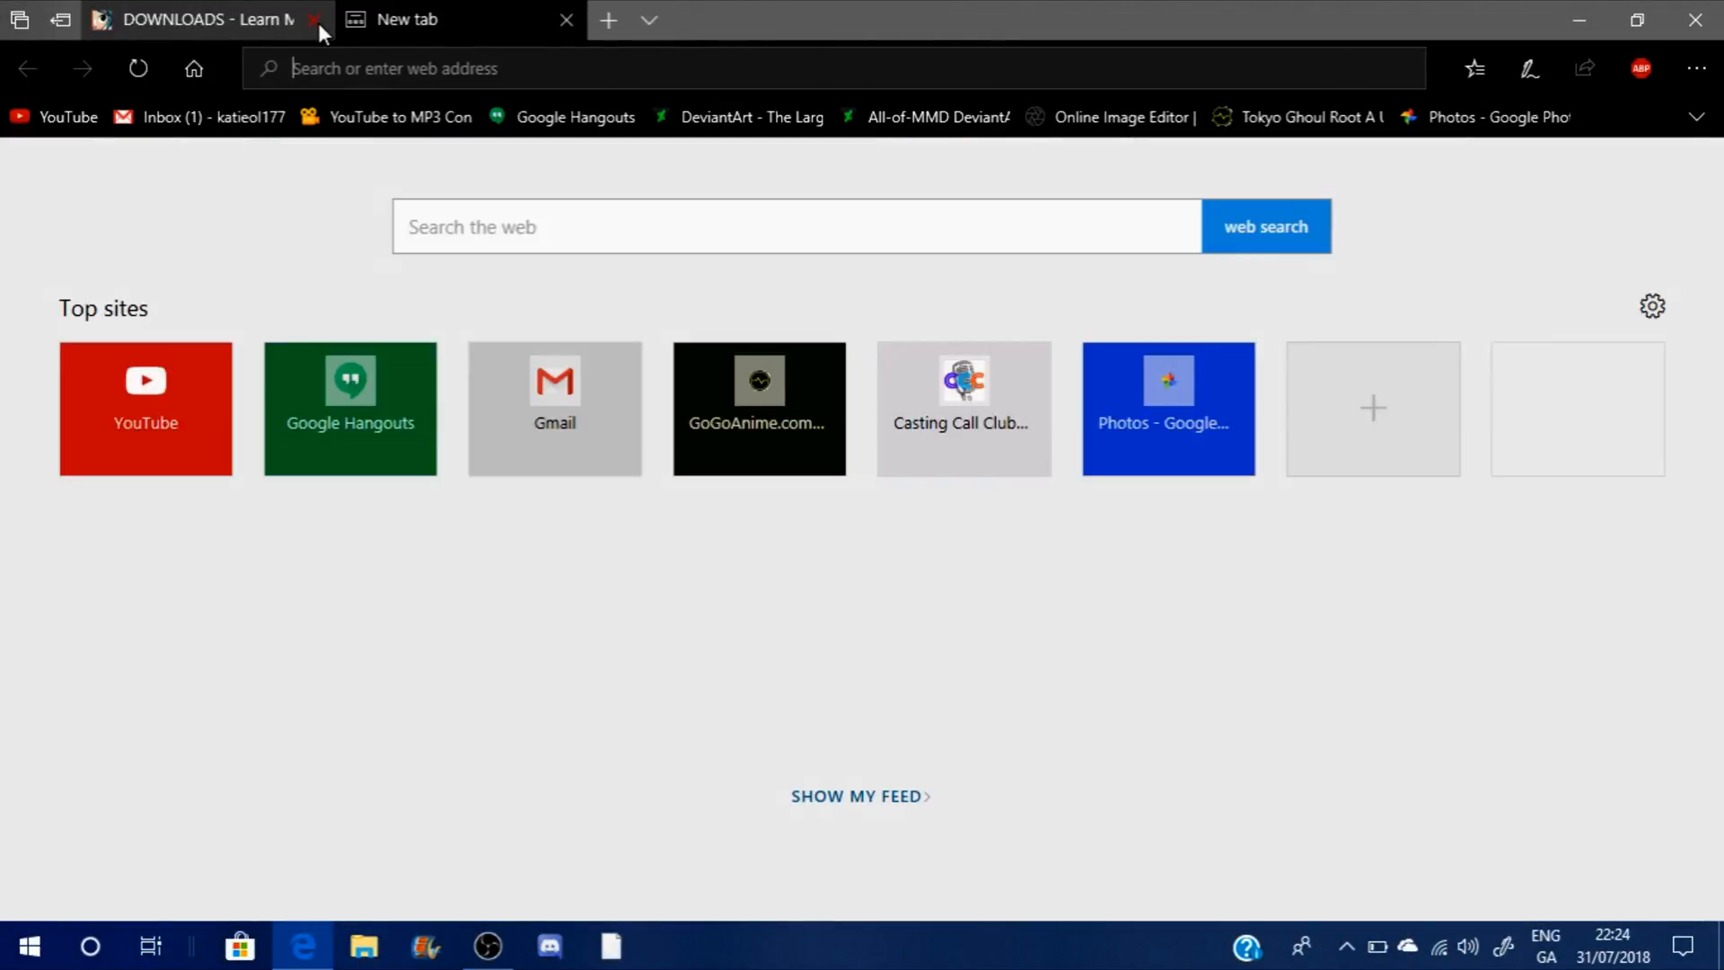
Close the LearnMMD downloads page in the browser and go to deviantart.com
left_click(316, 20)
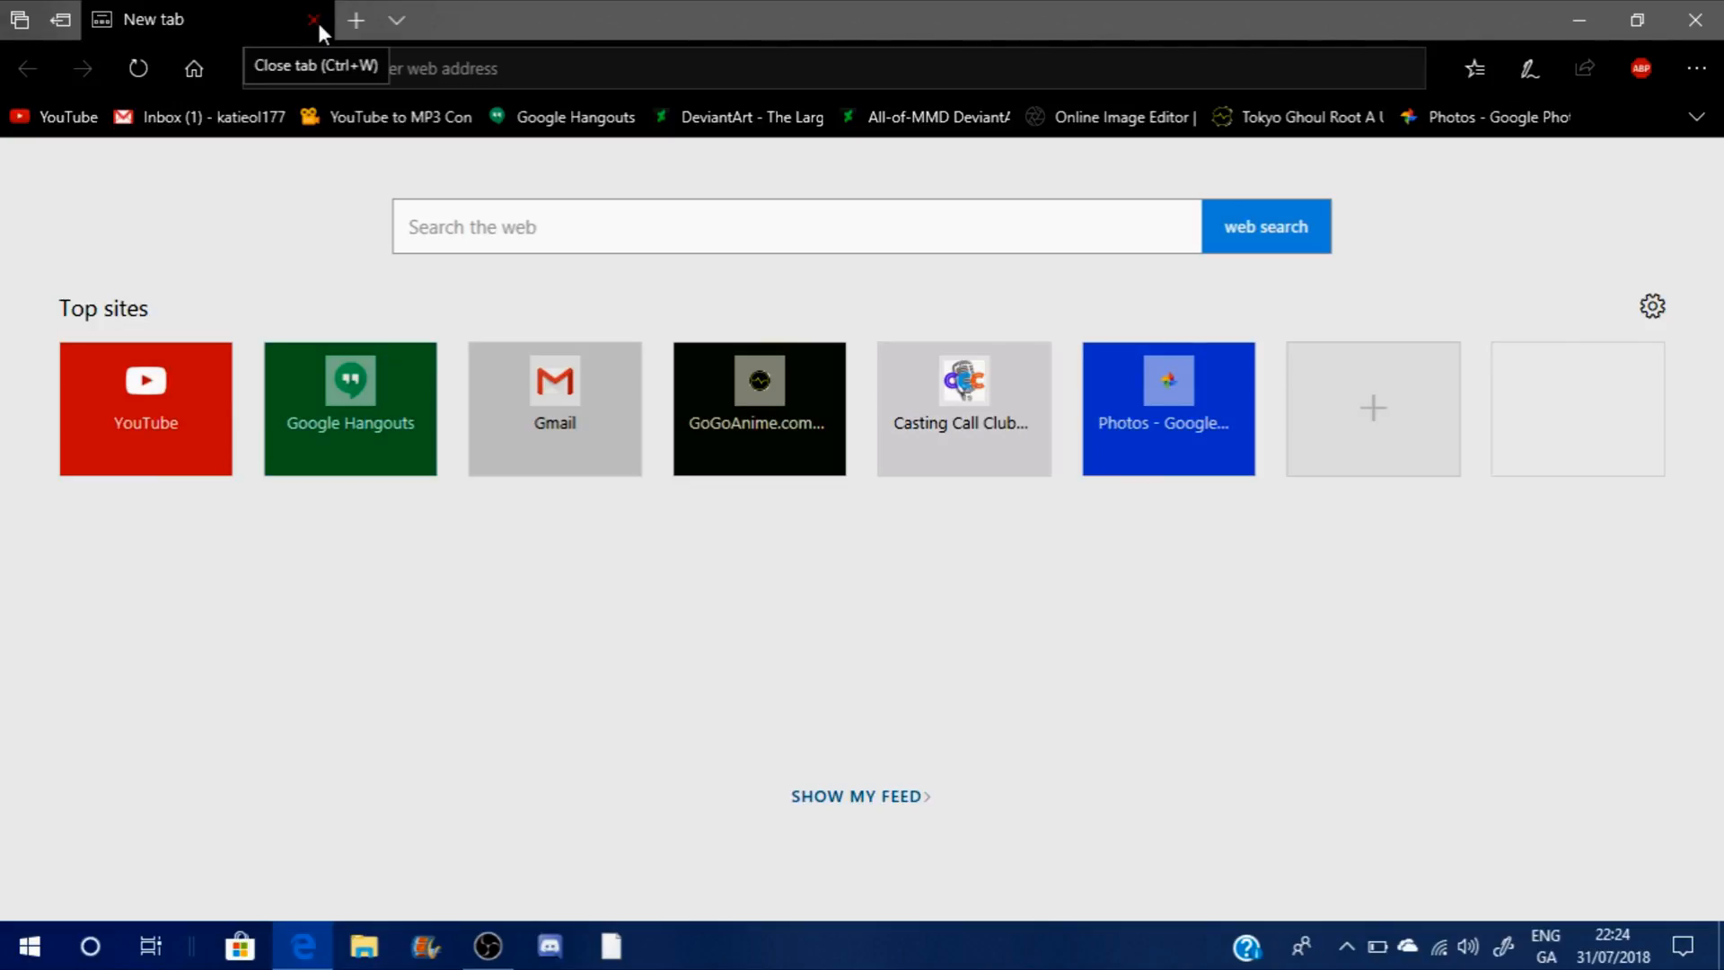
left_click(393, 72)
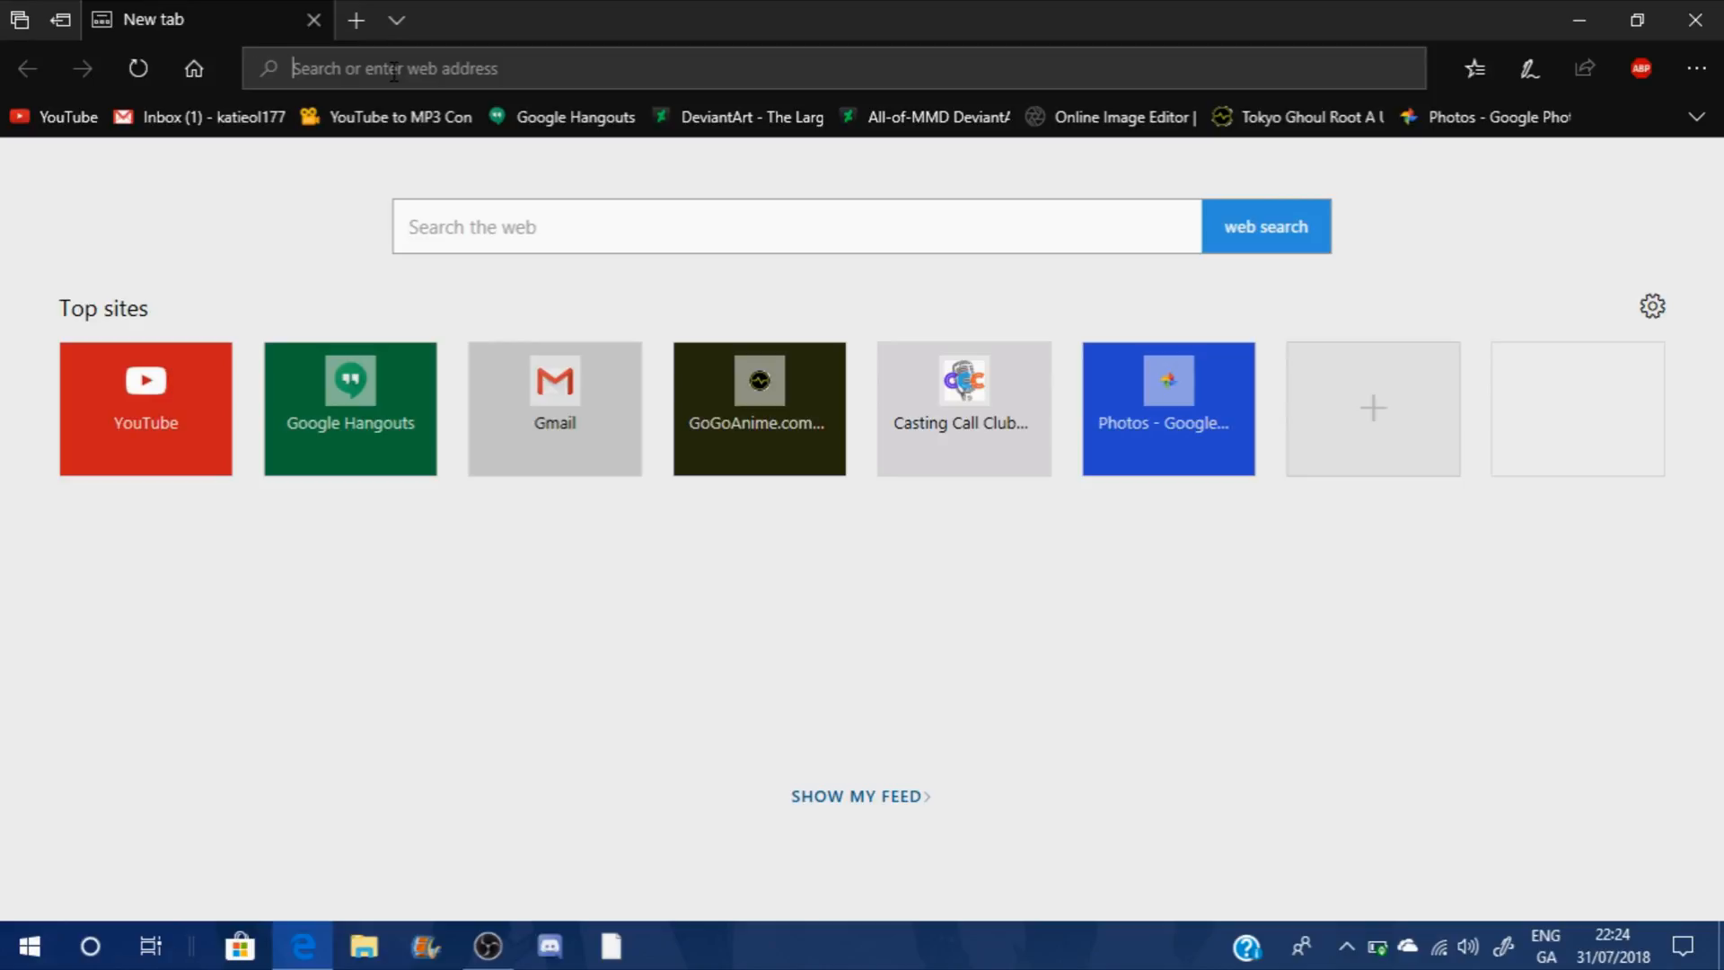
type("dev")
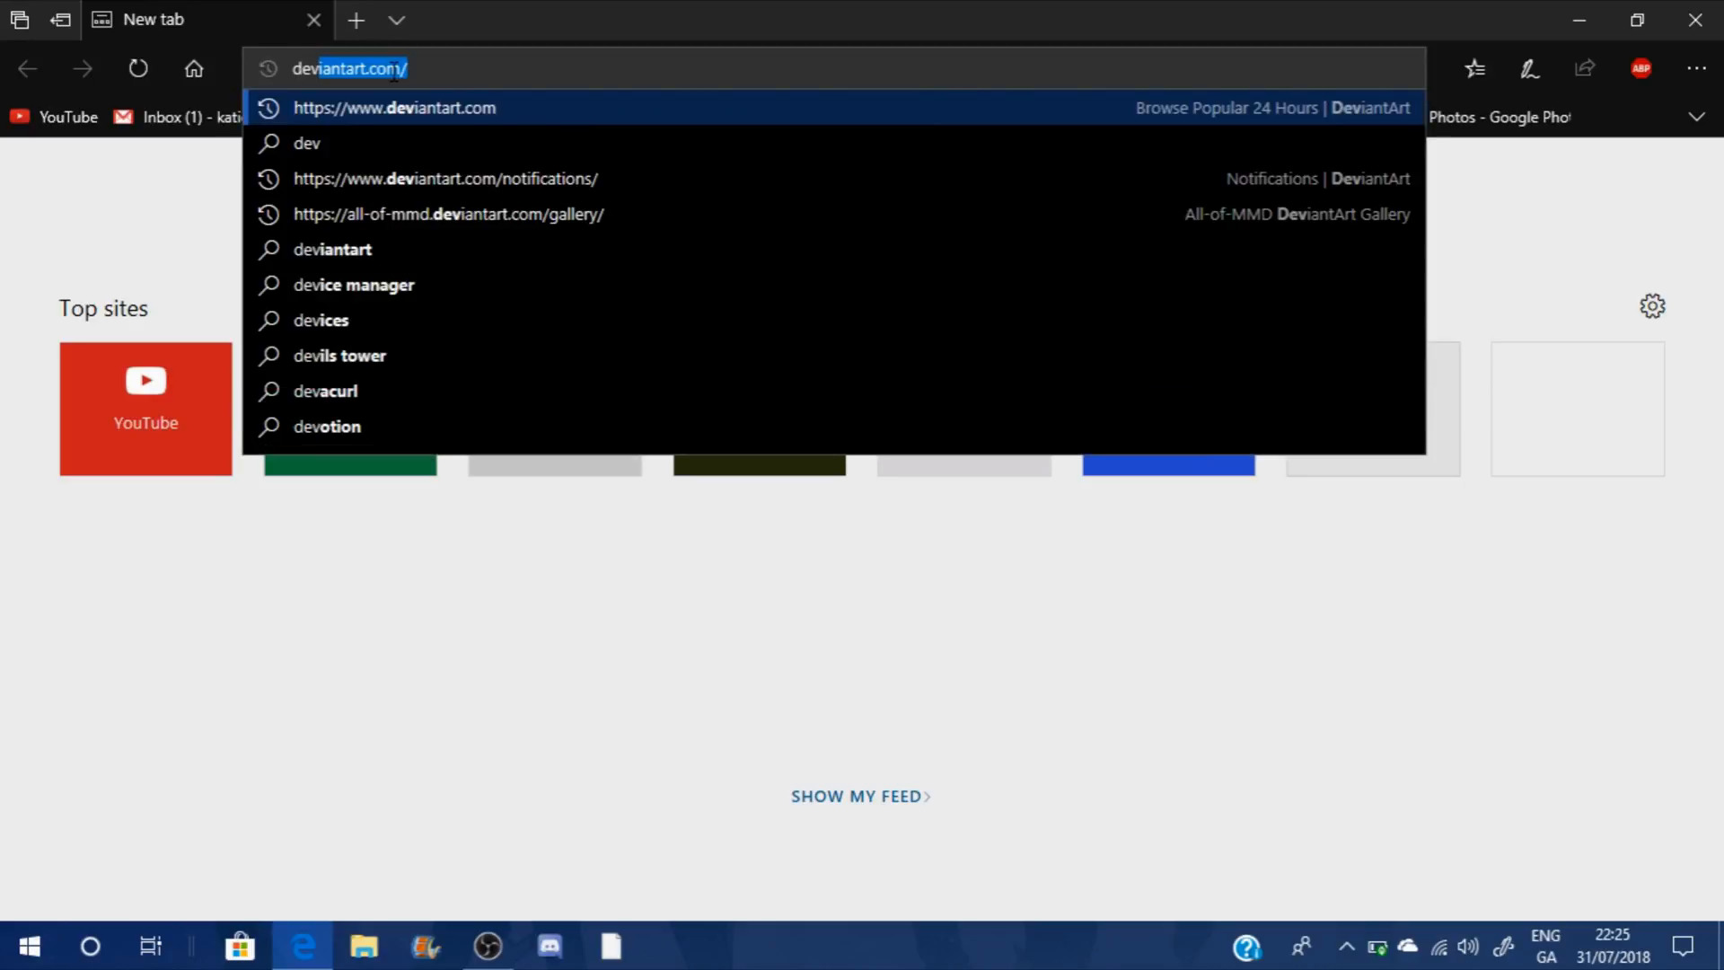
key("Return")
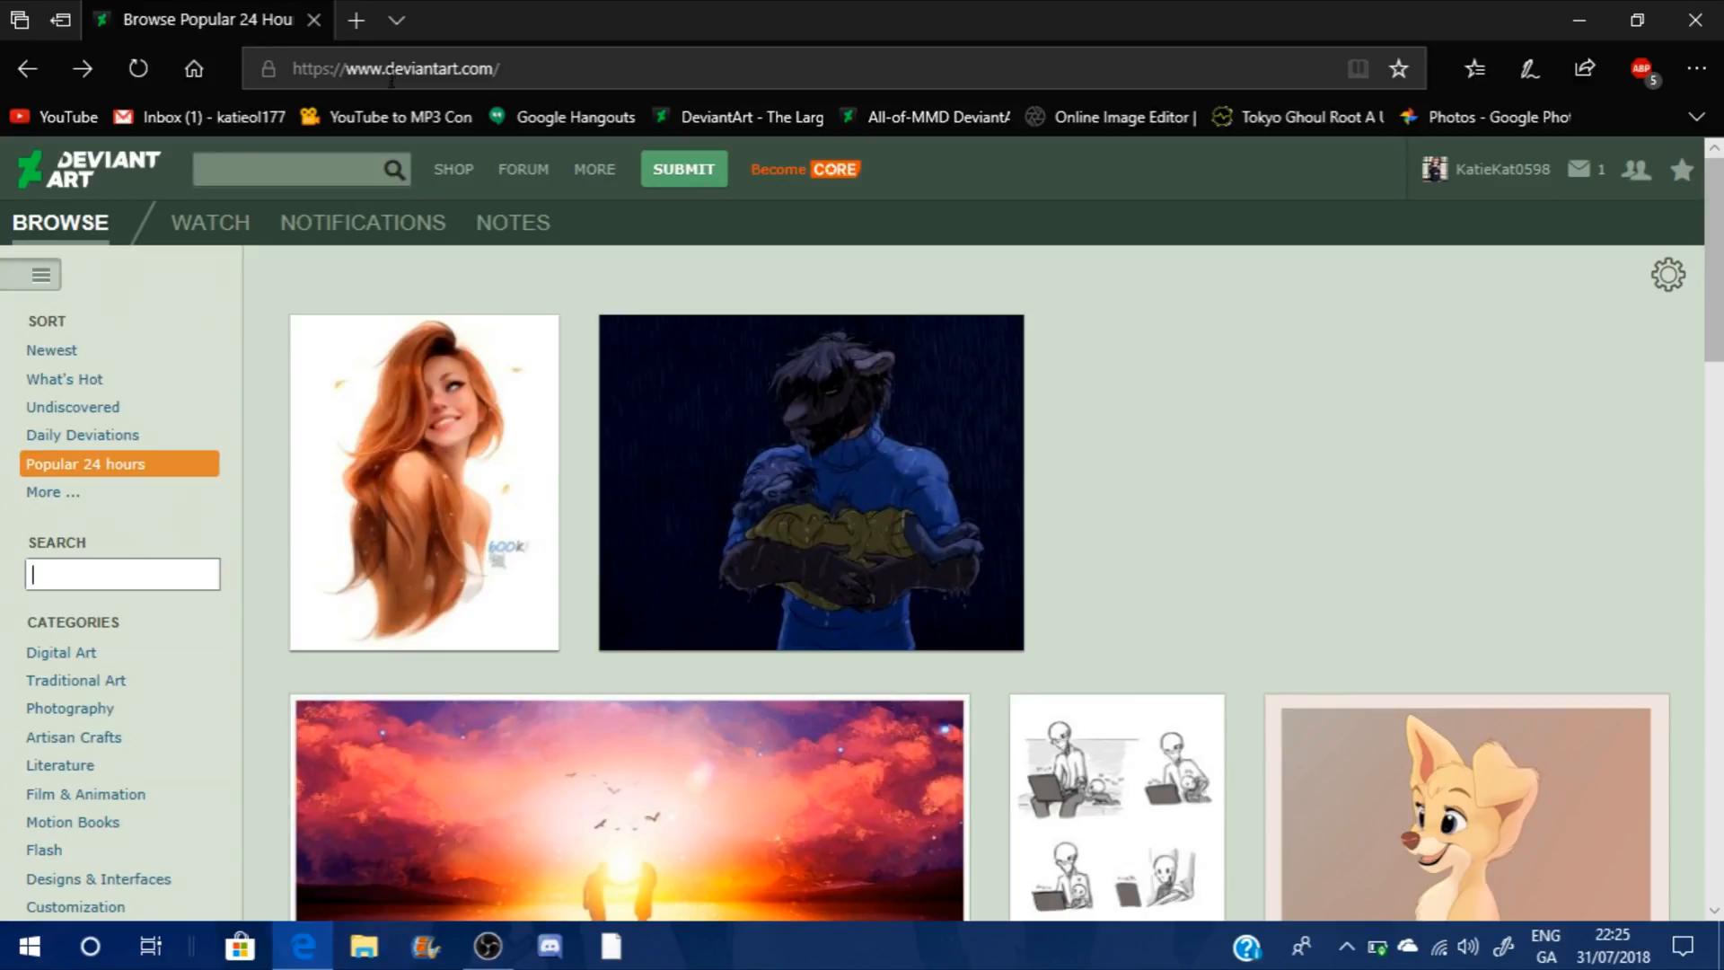
Search DeviantArt for "mmd aphmau dl" and browse the model results
left_click(312, 174)
left_click(312, 174)
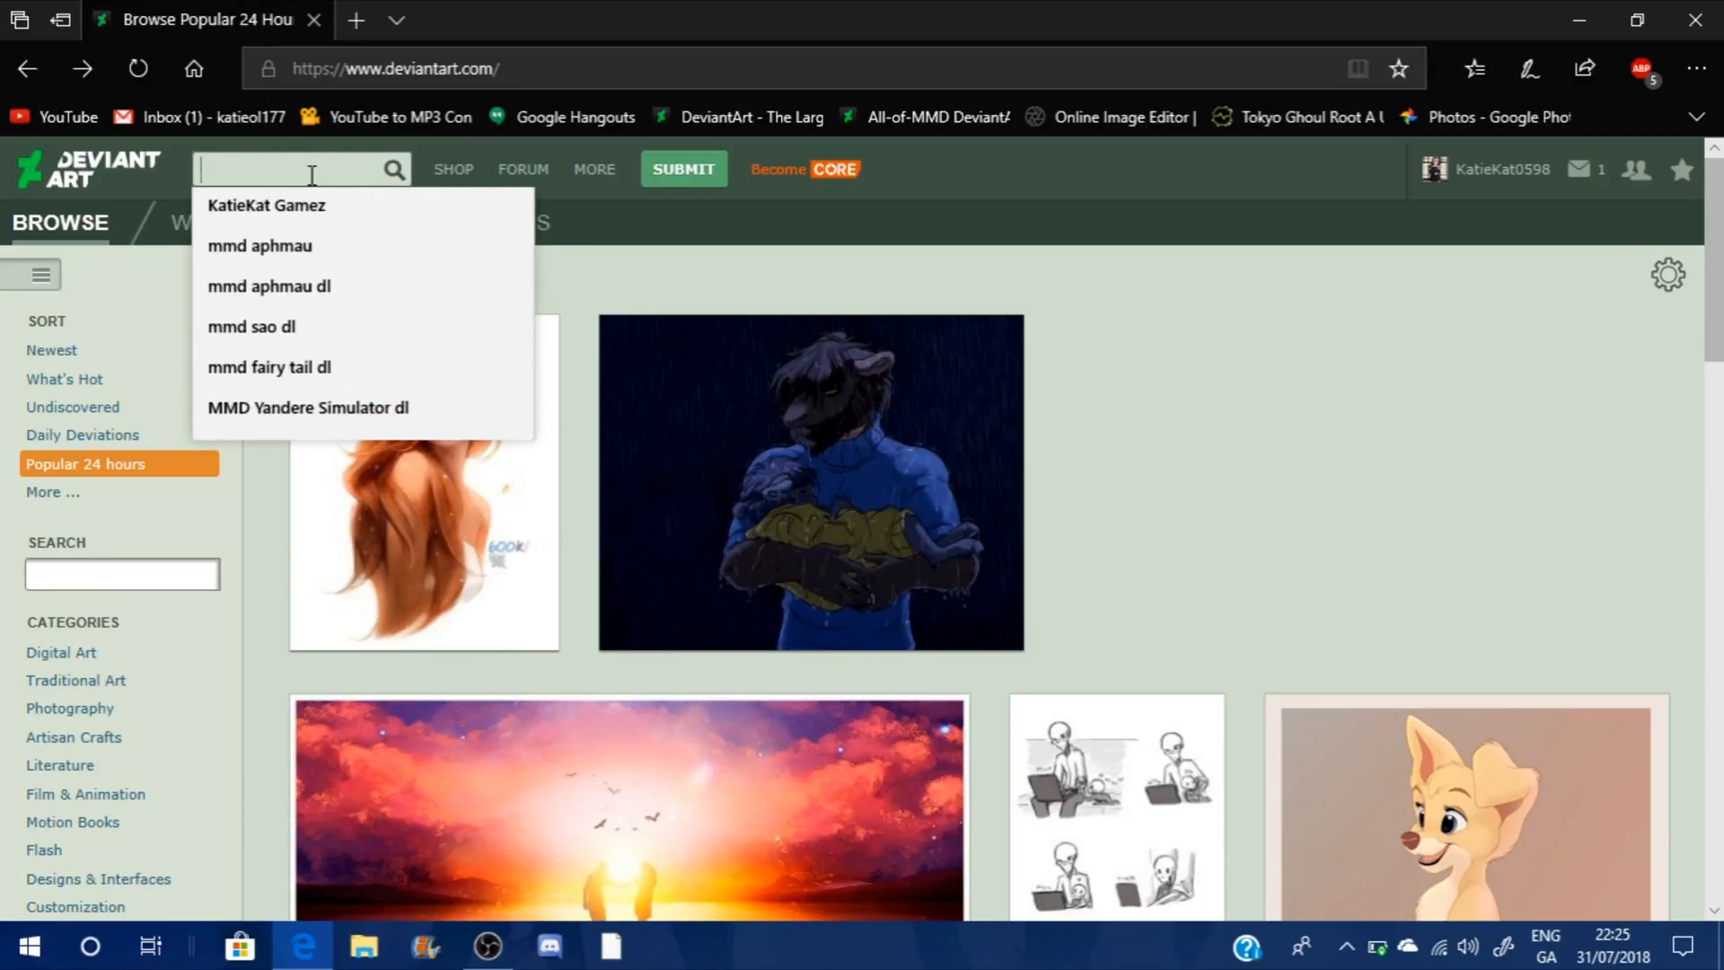
type("mmd")
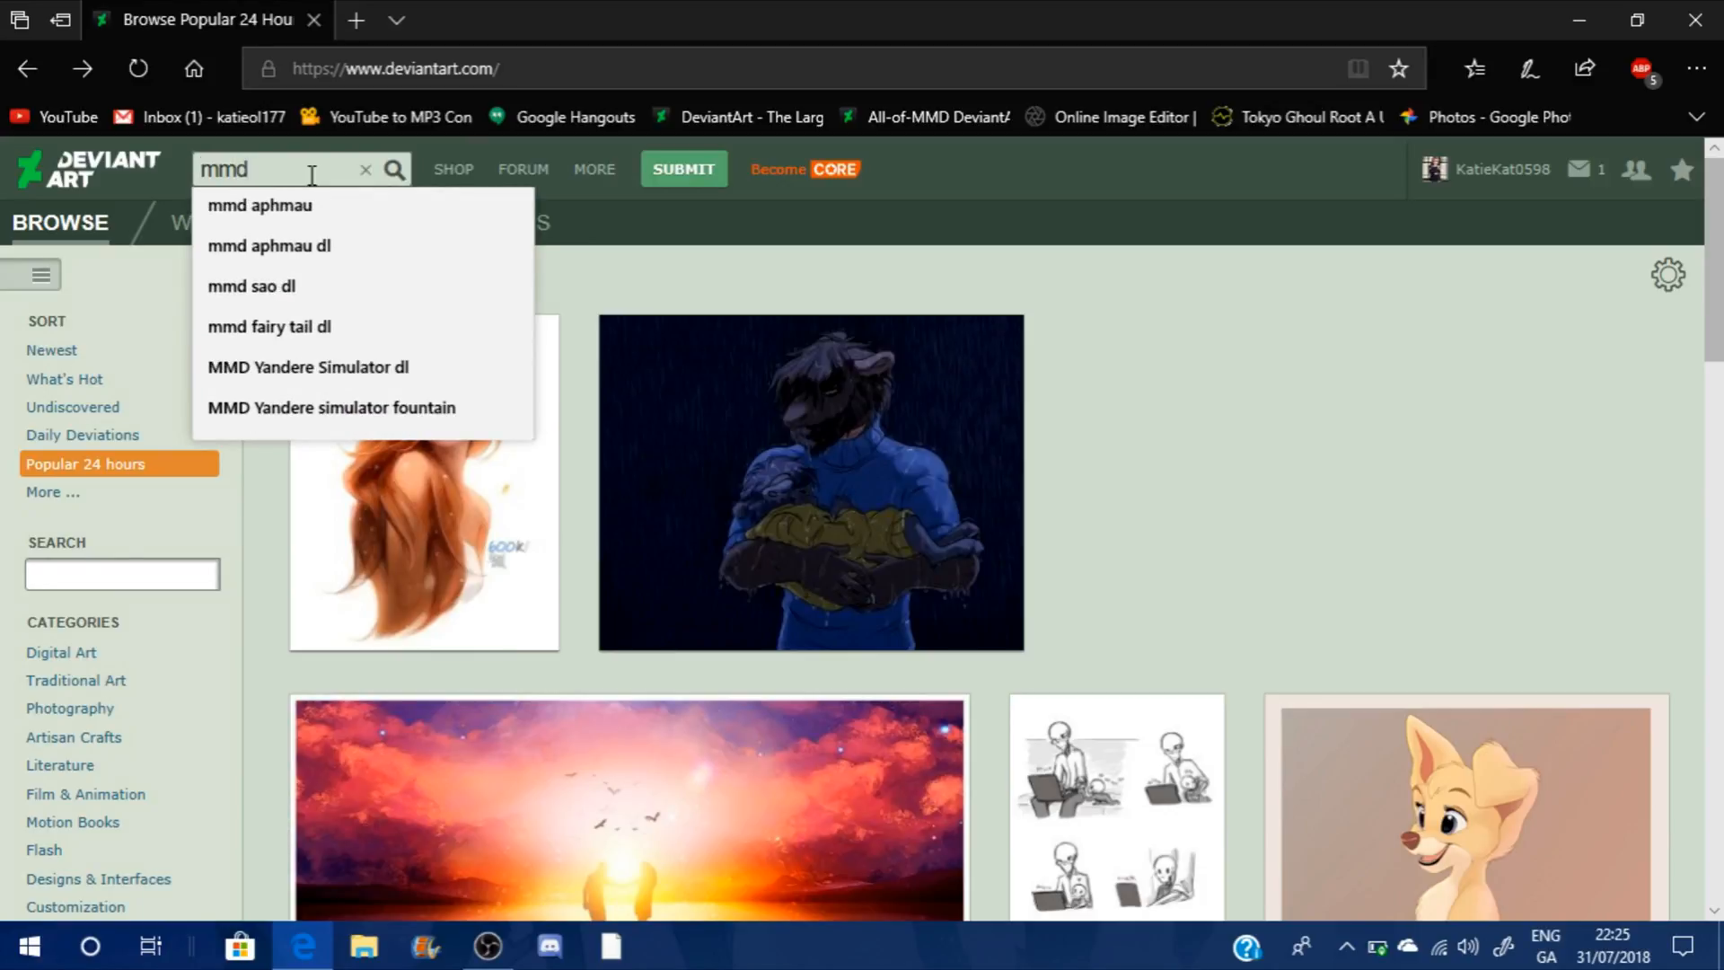
type(" aphmau dl")
key("Return")
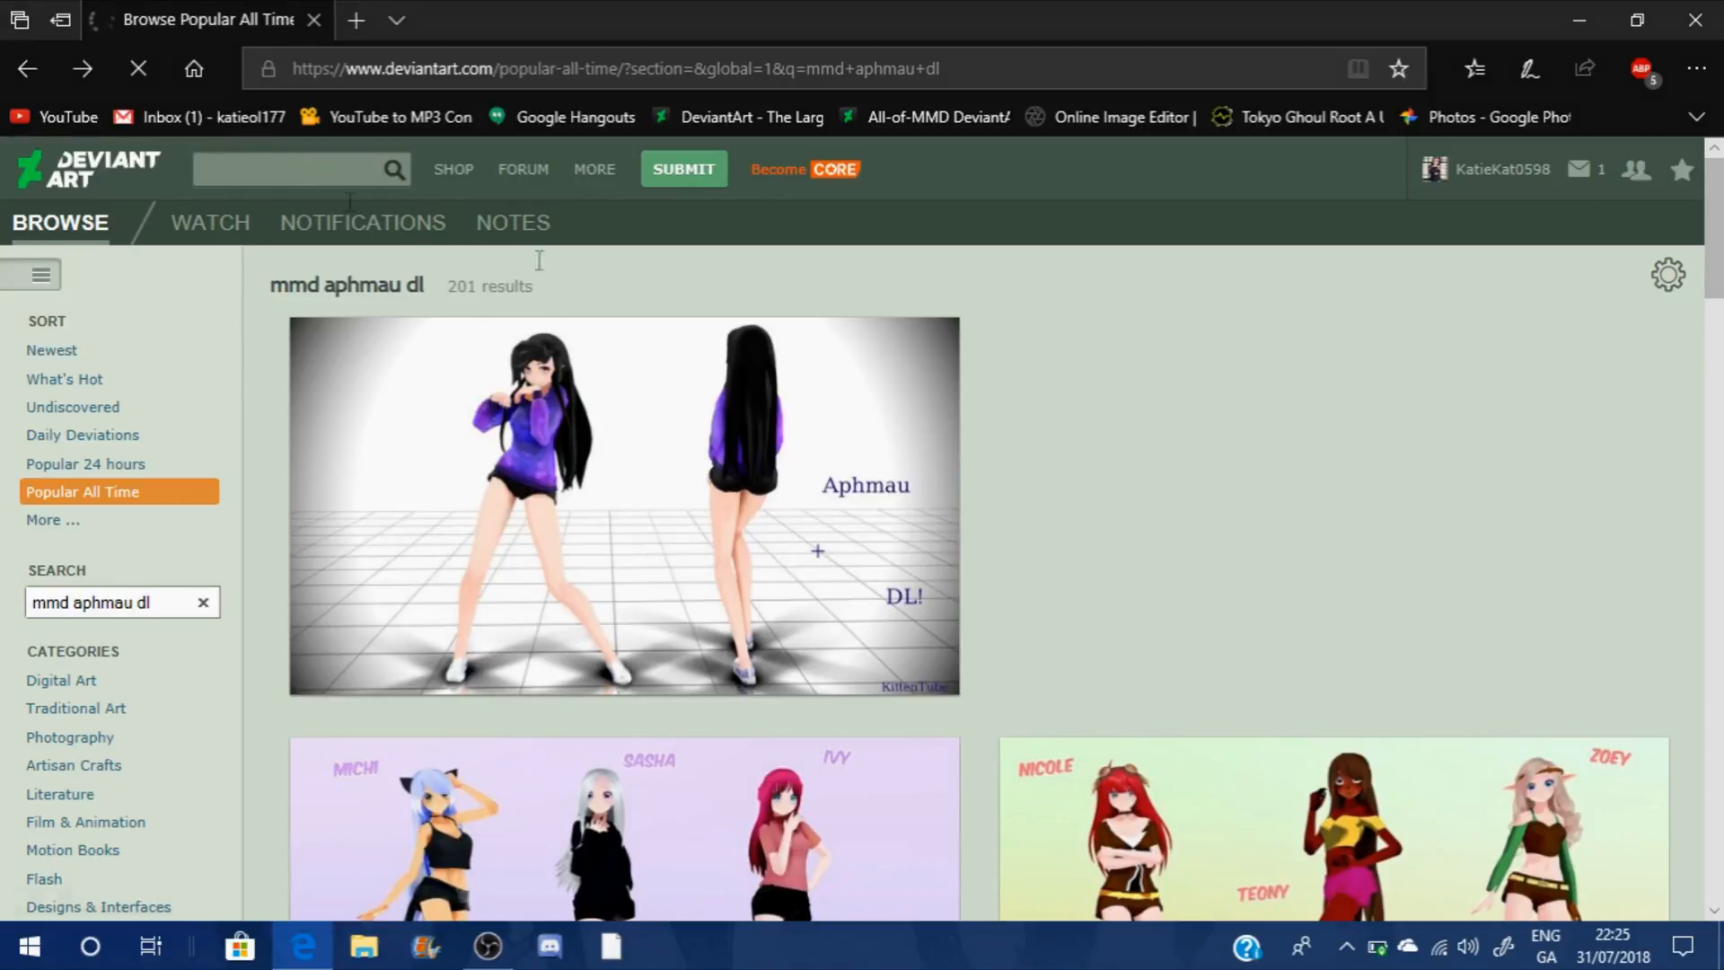
scroll(1447, 435, "down", 5)
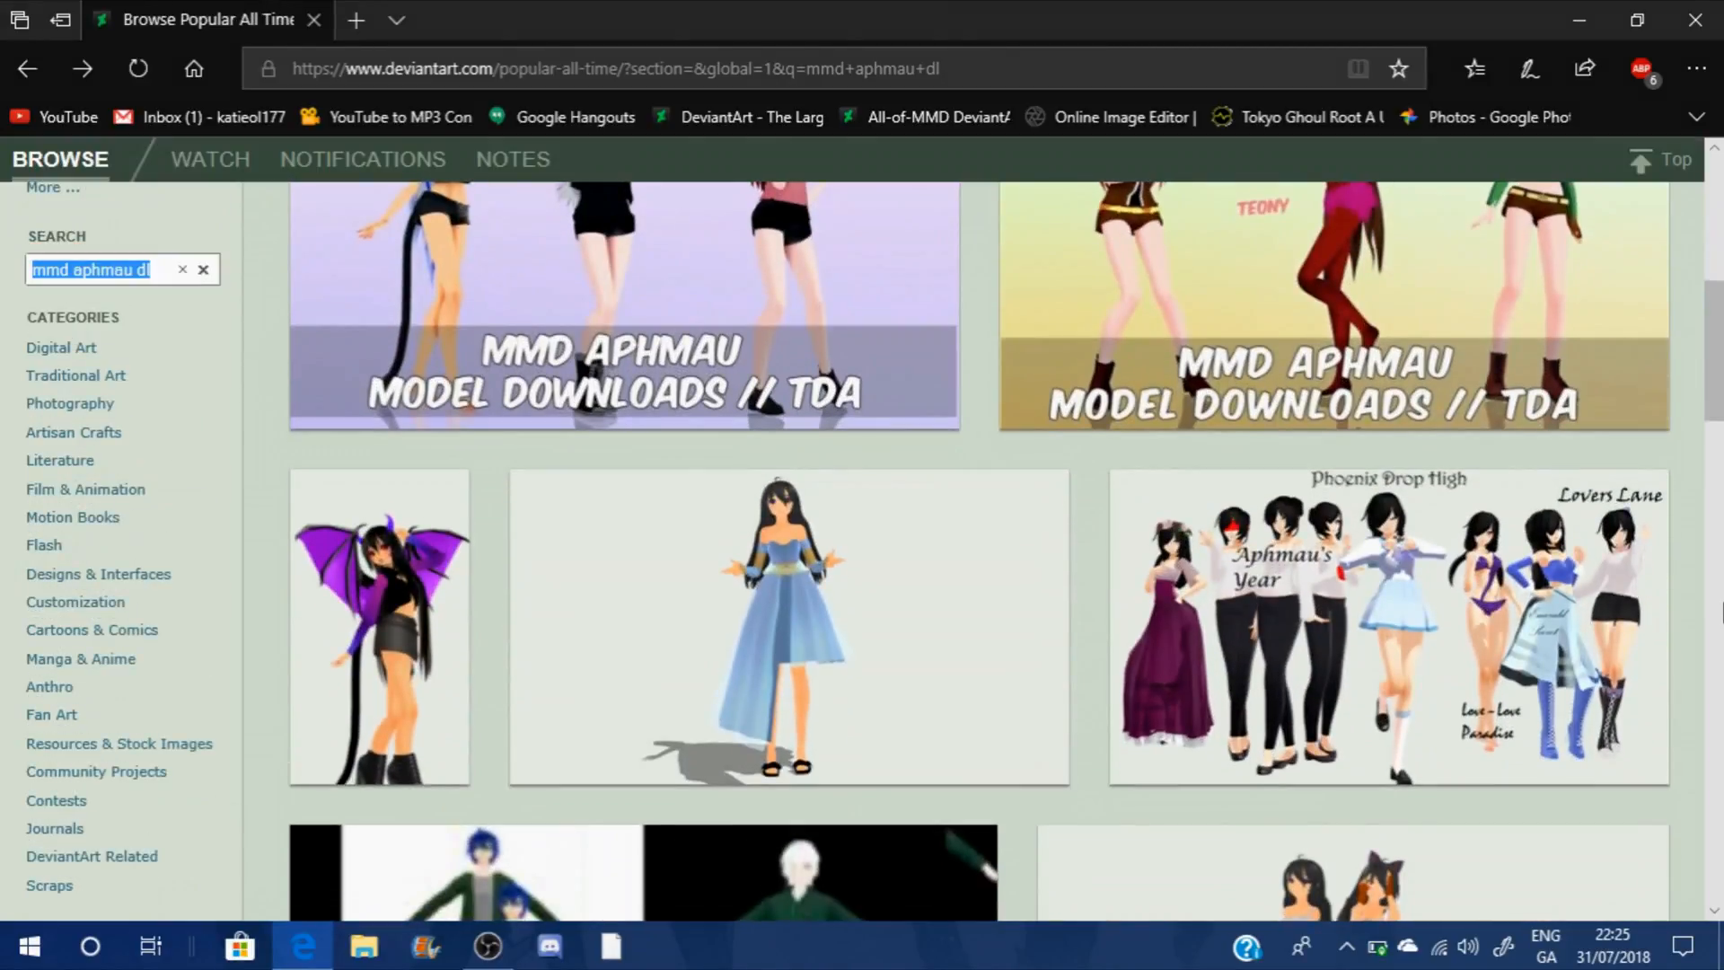
Browse further through the DeviantArt results for "mmd aphmau dl" to look over the downloadable models
scroll(1722, 611, "down", 10)
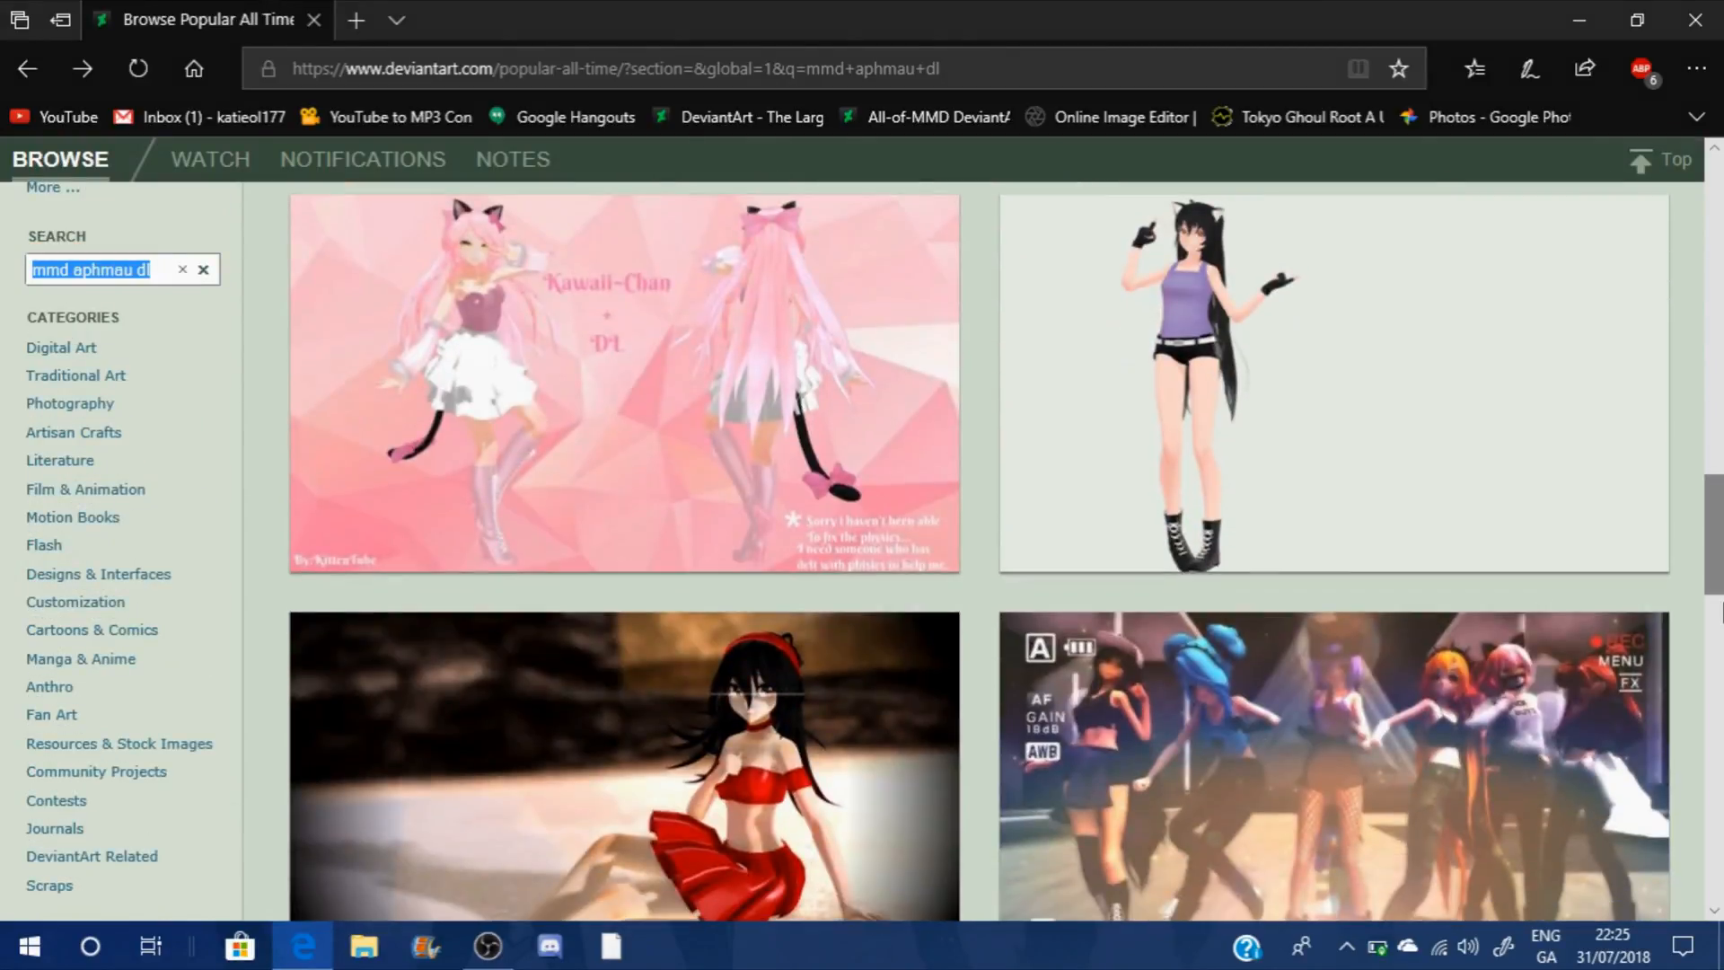
scroll(1722, 611, "down", 5)
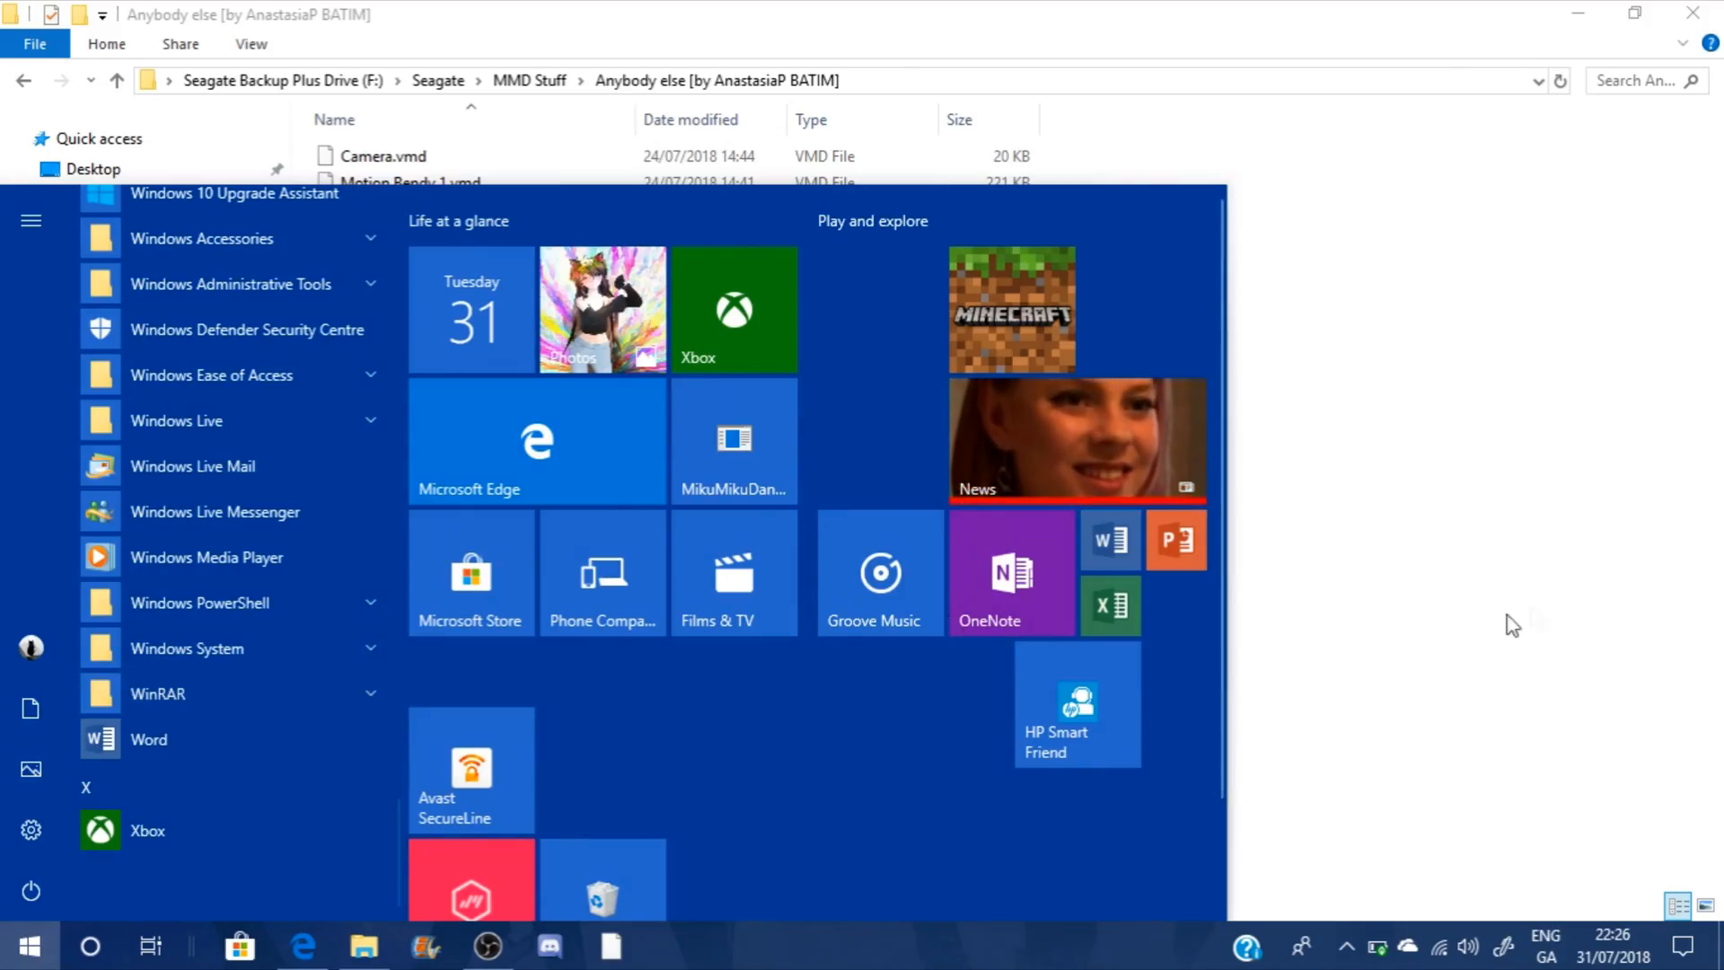
left_click(1537, 618)
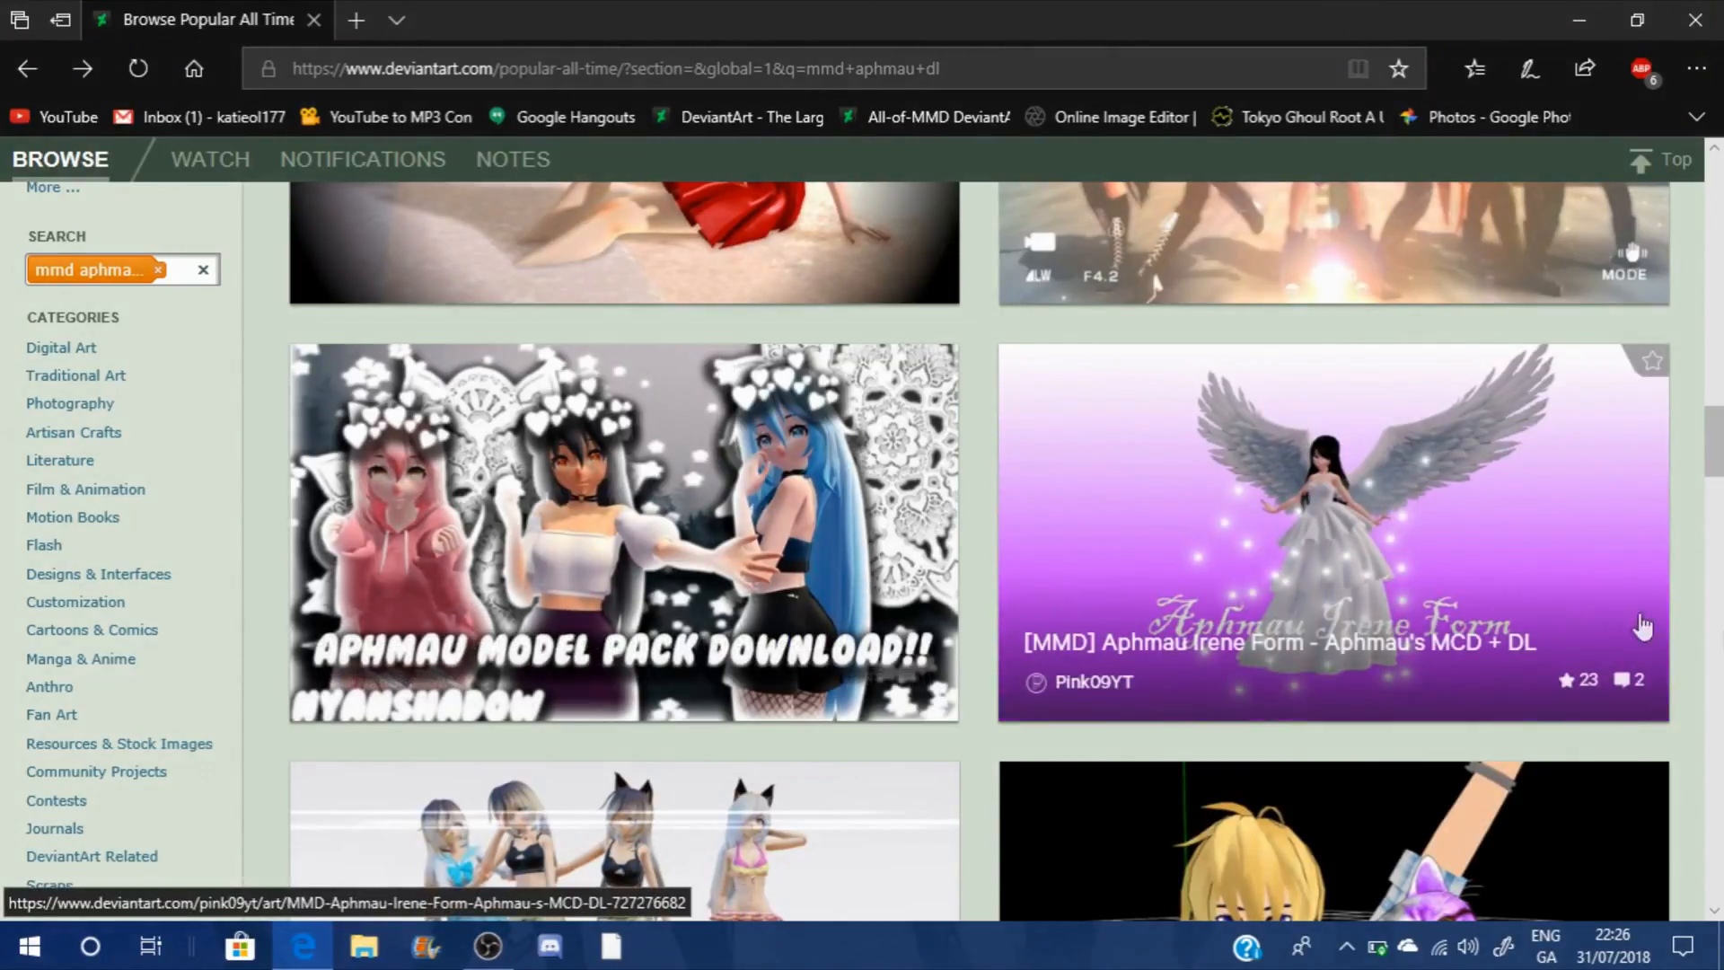
scroll(1641, 626, "down", 8)
scroll(1719, 651, "down", 8)
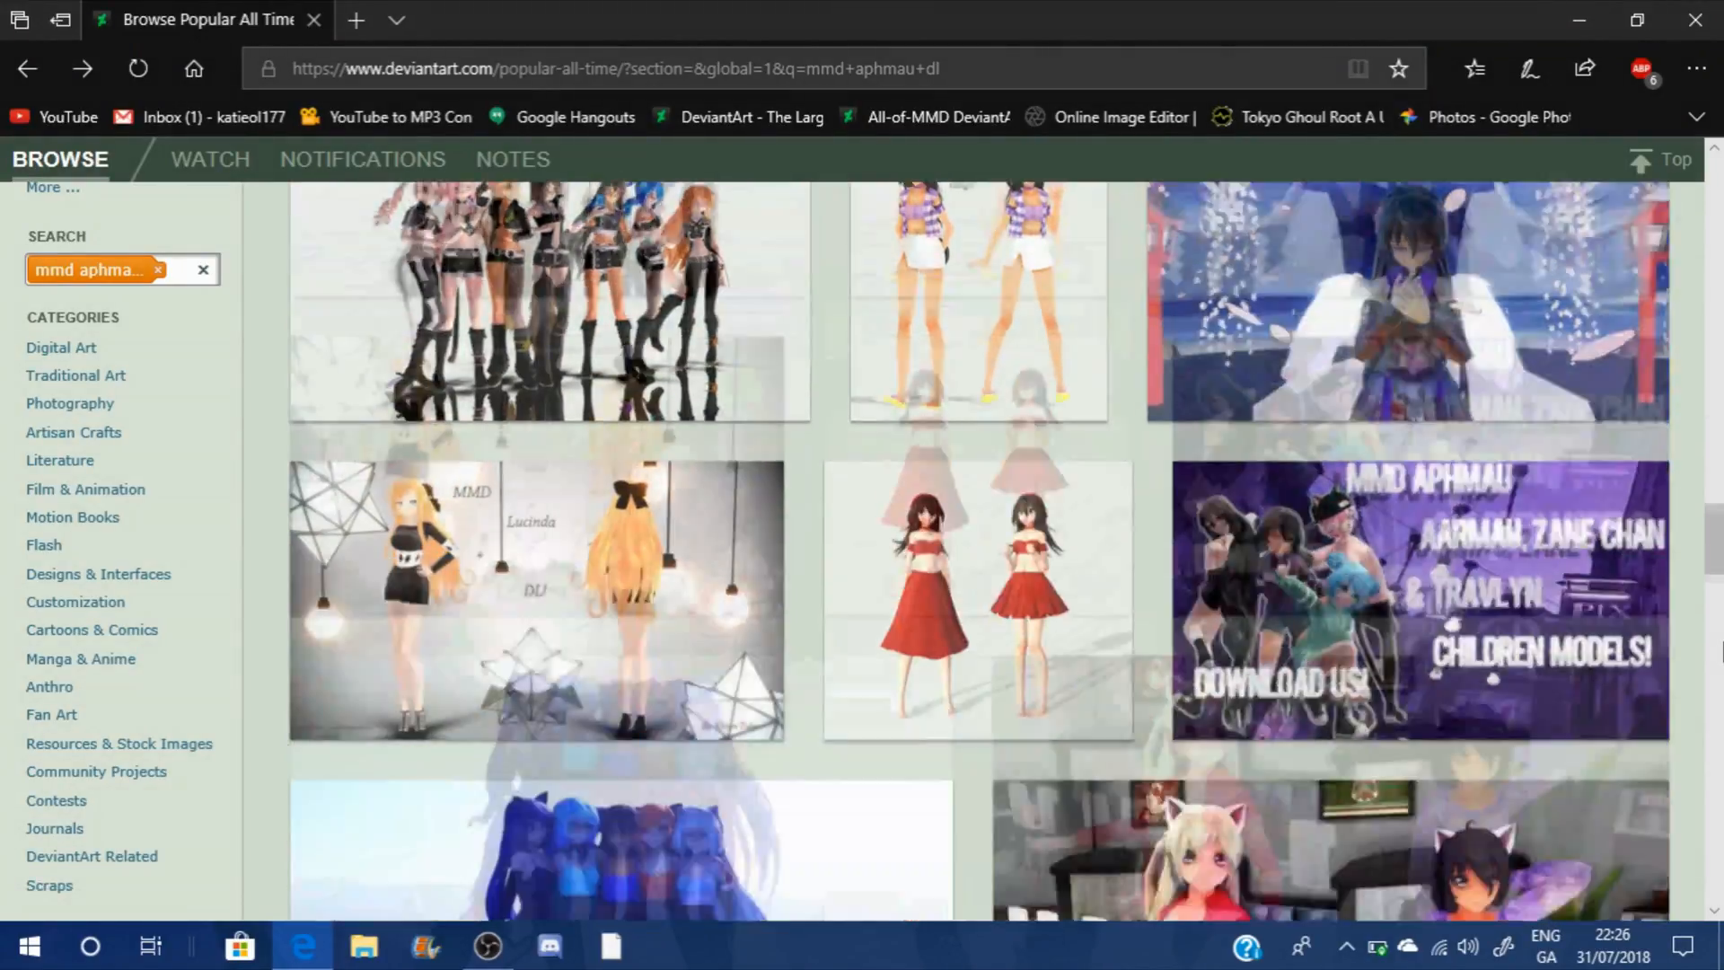
scroll(979, 550, "down", 8)
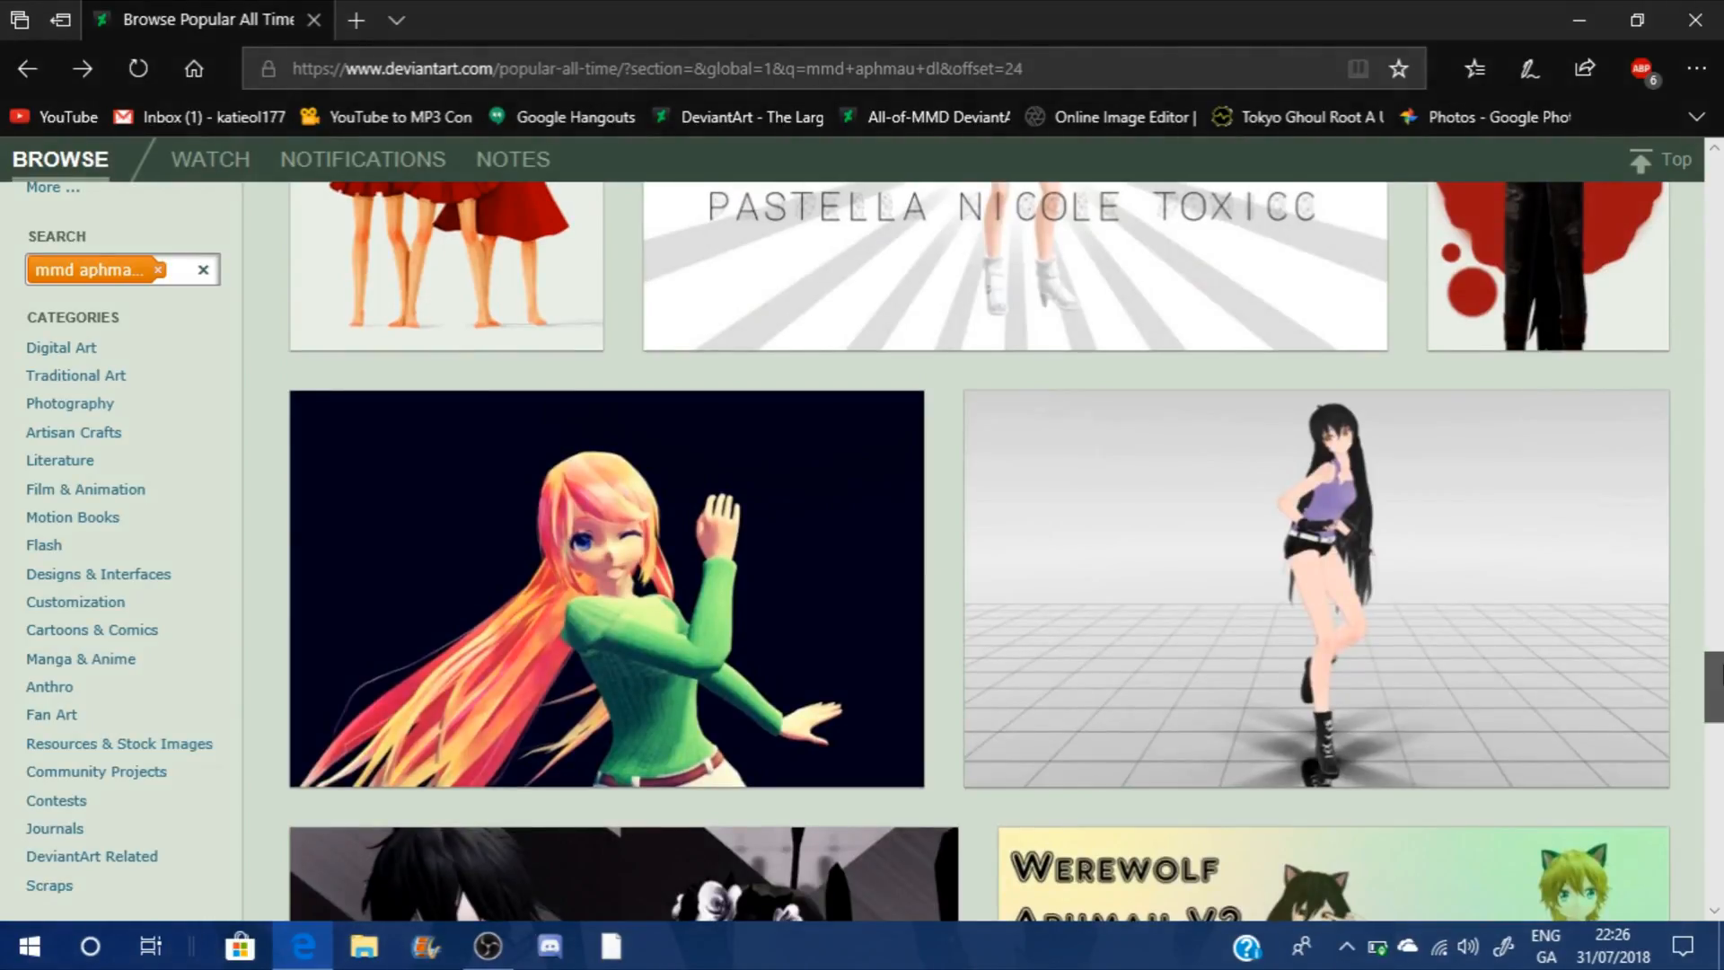
scroll(979, 551, "down", 2)
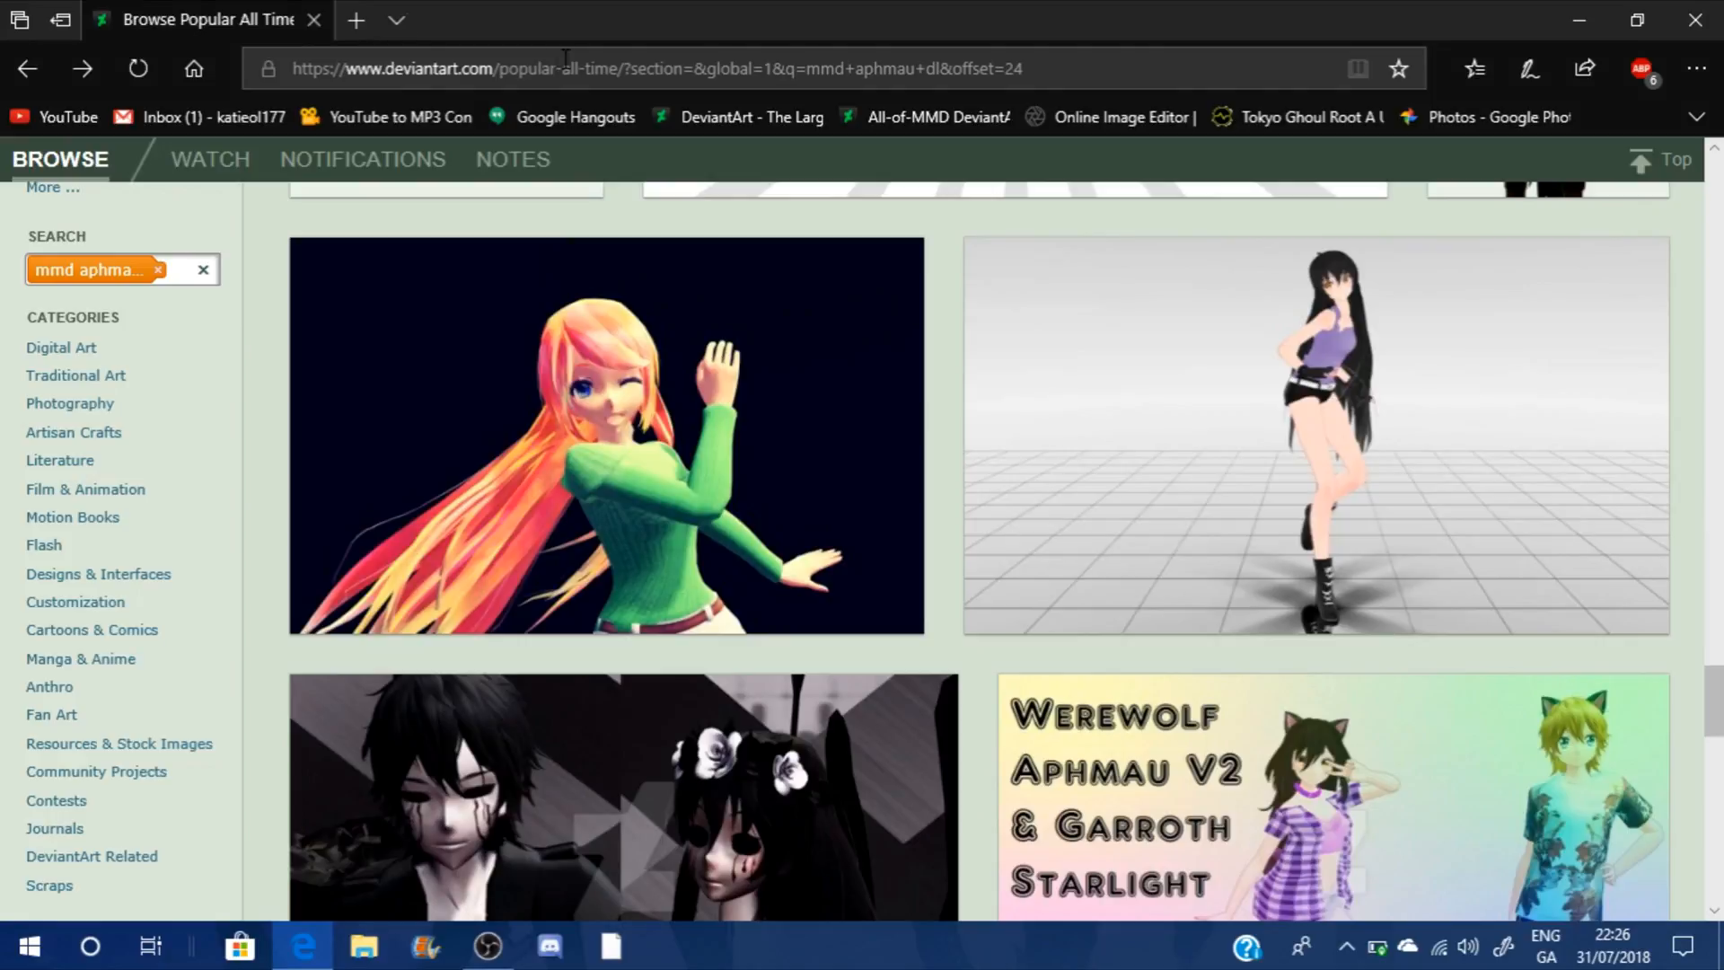
Go to YouTube and search for "mmd original motions dl"
left_click(39, 117)
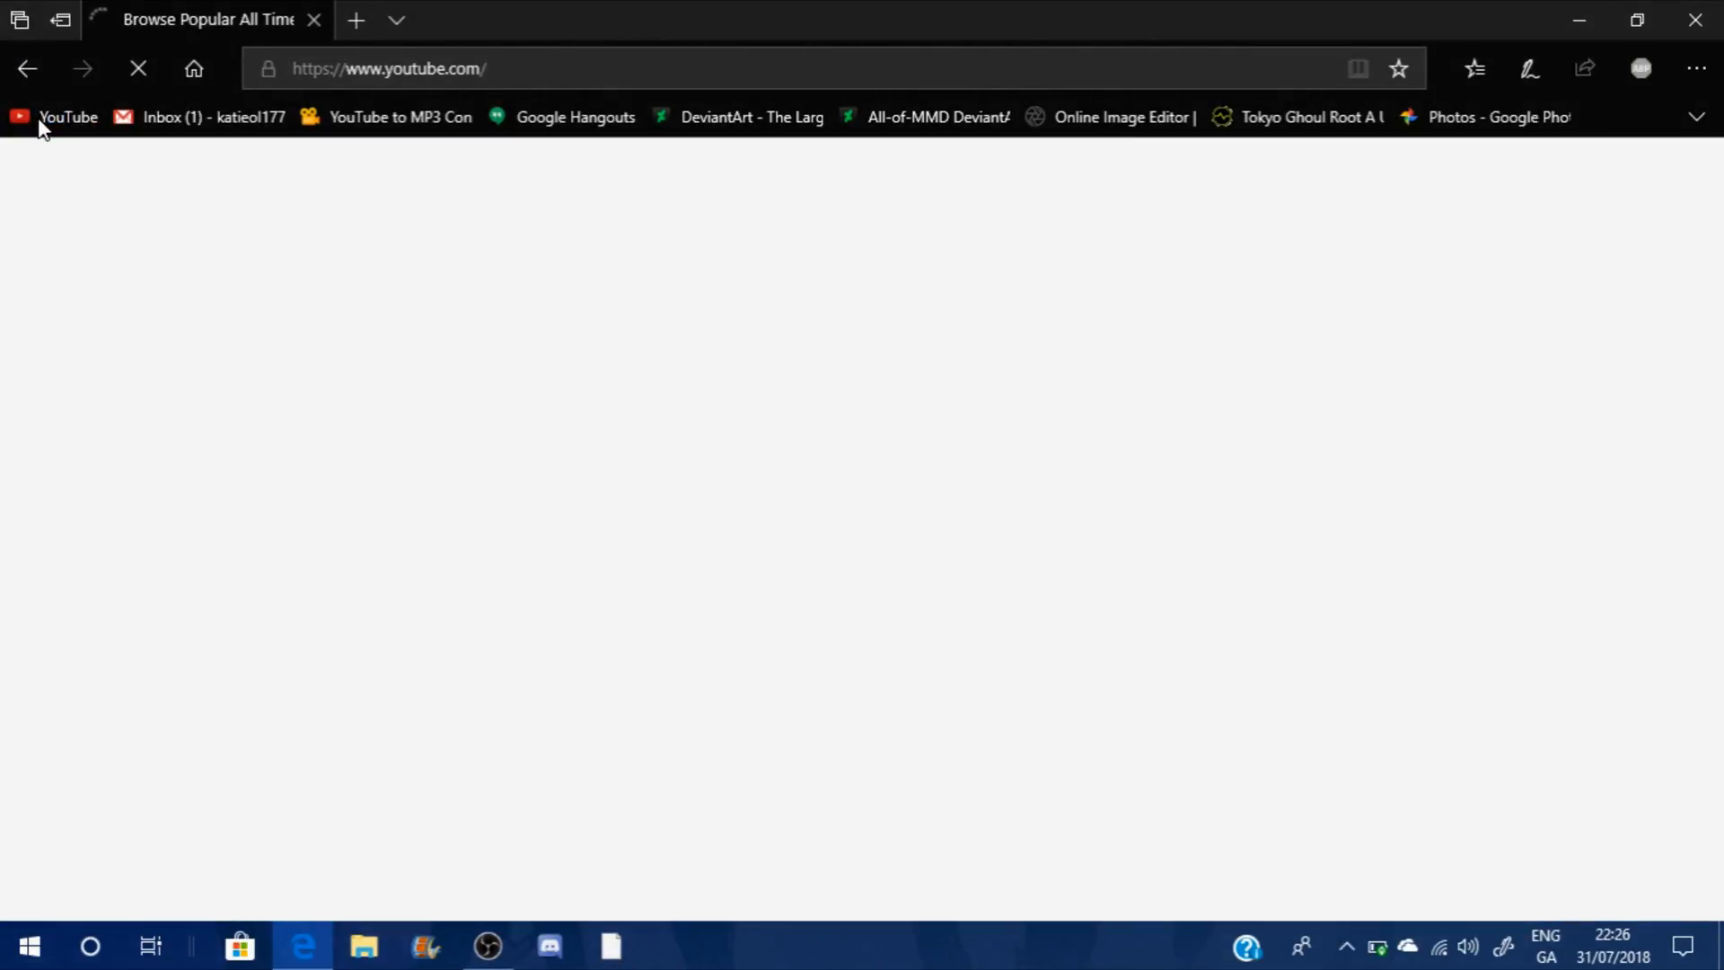
left_click(554, 177)
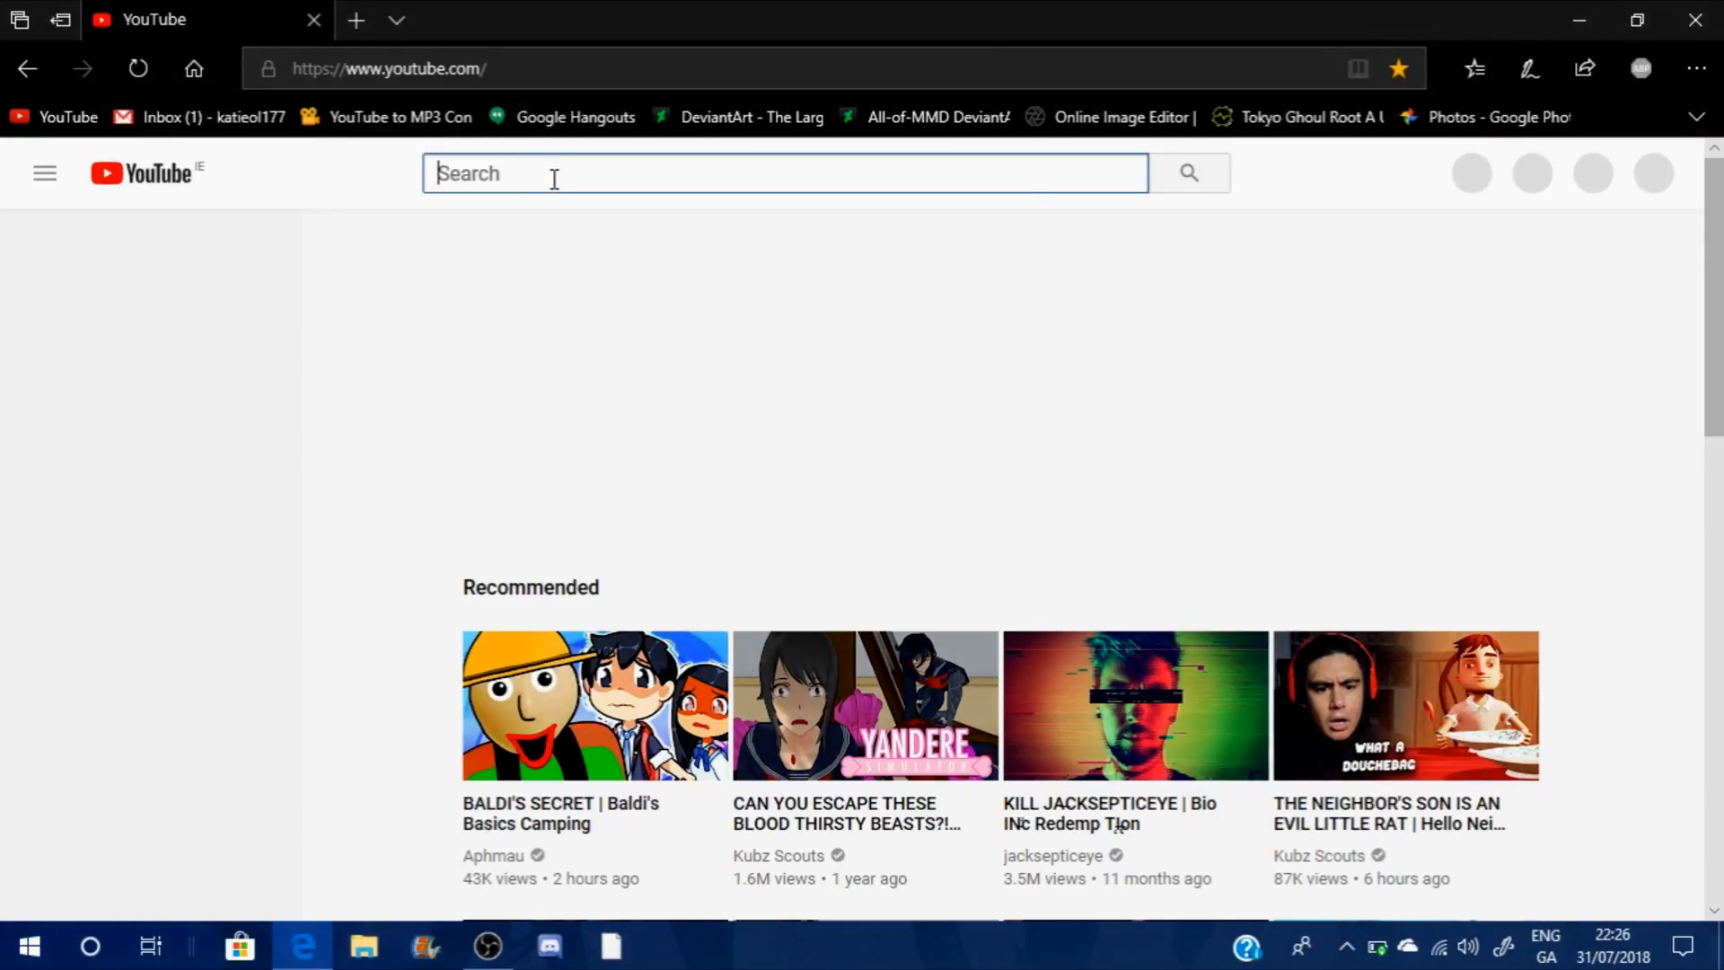
type("mmd or")
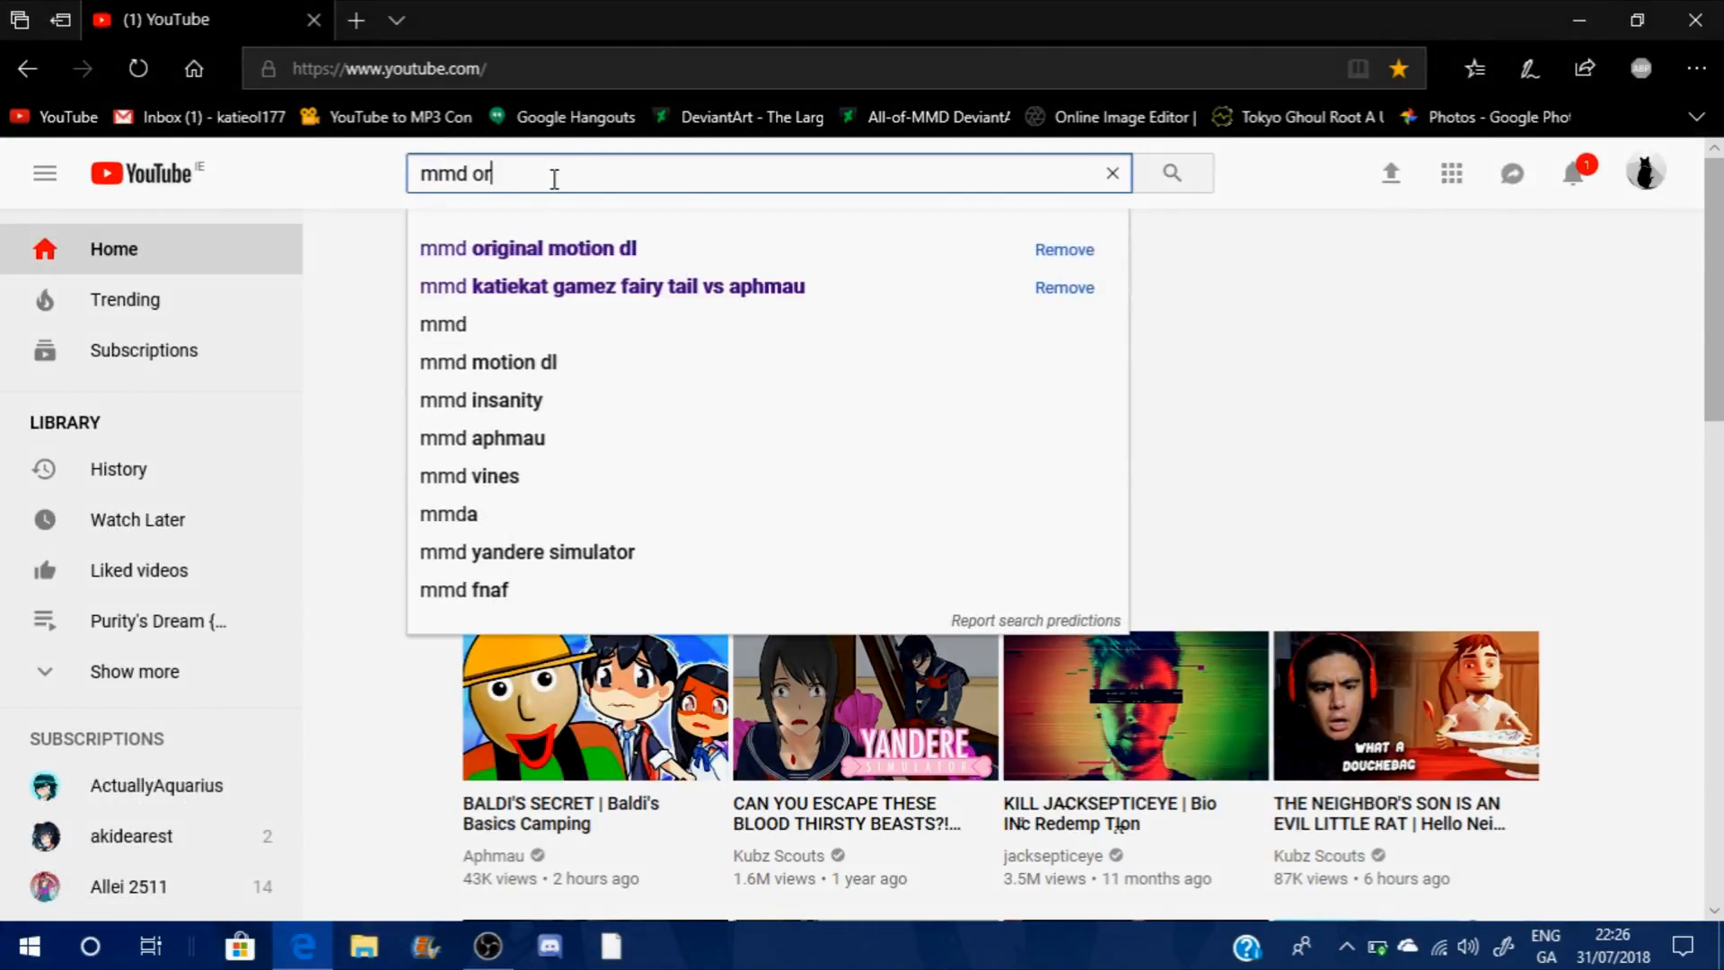
type("iginal motios")
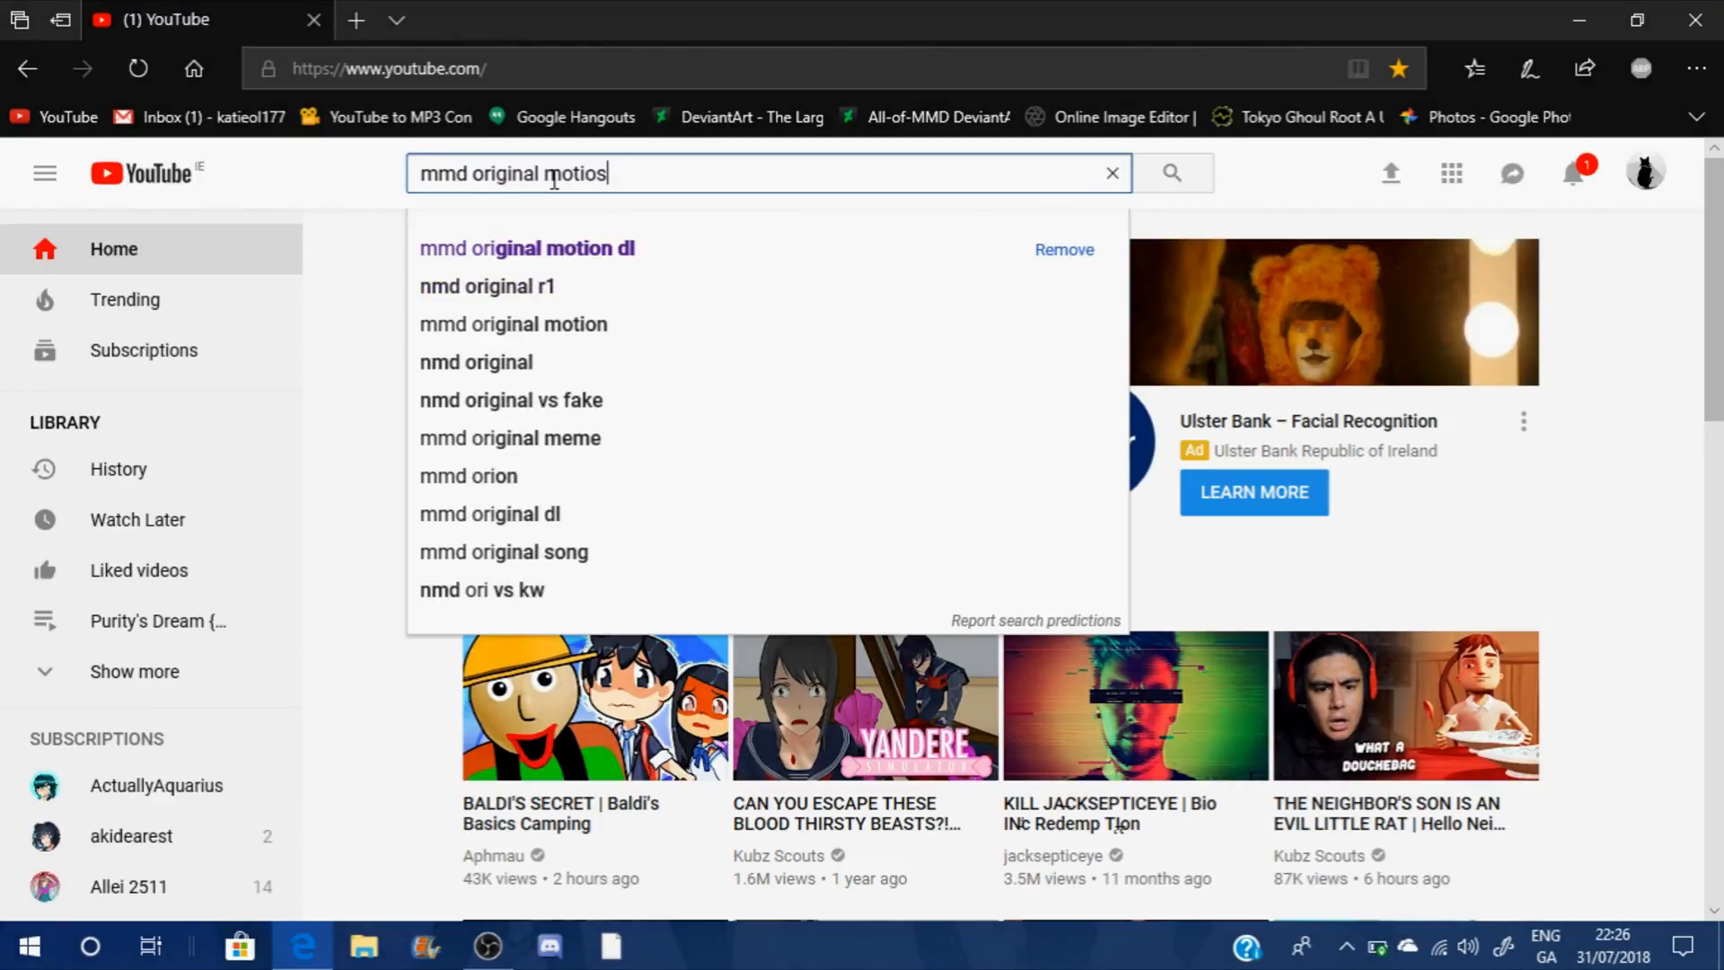
key("BackSpace")
type("ns dl")
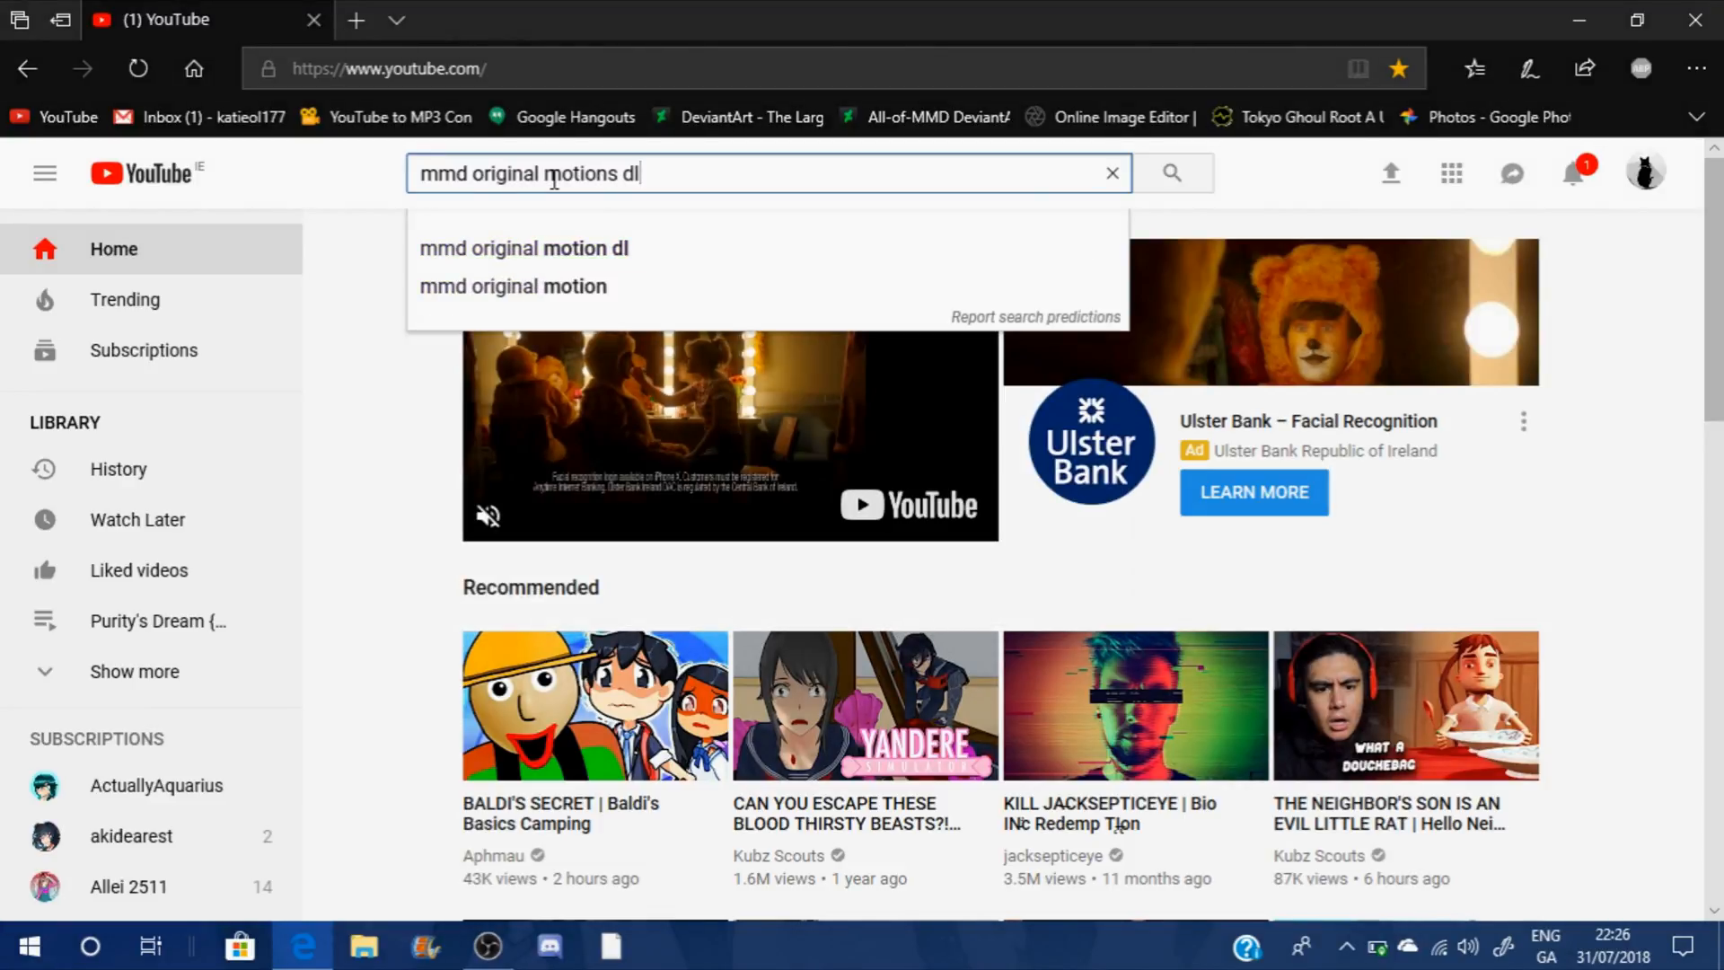
key("Return")
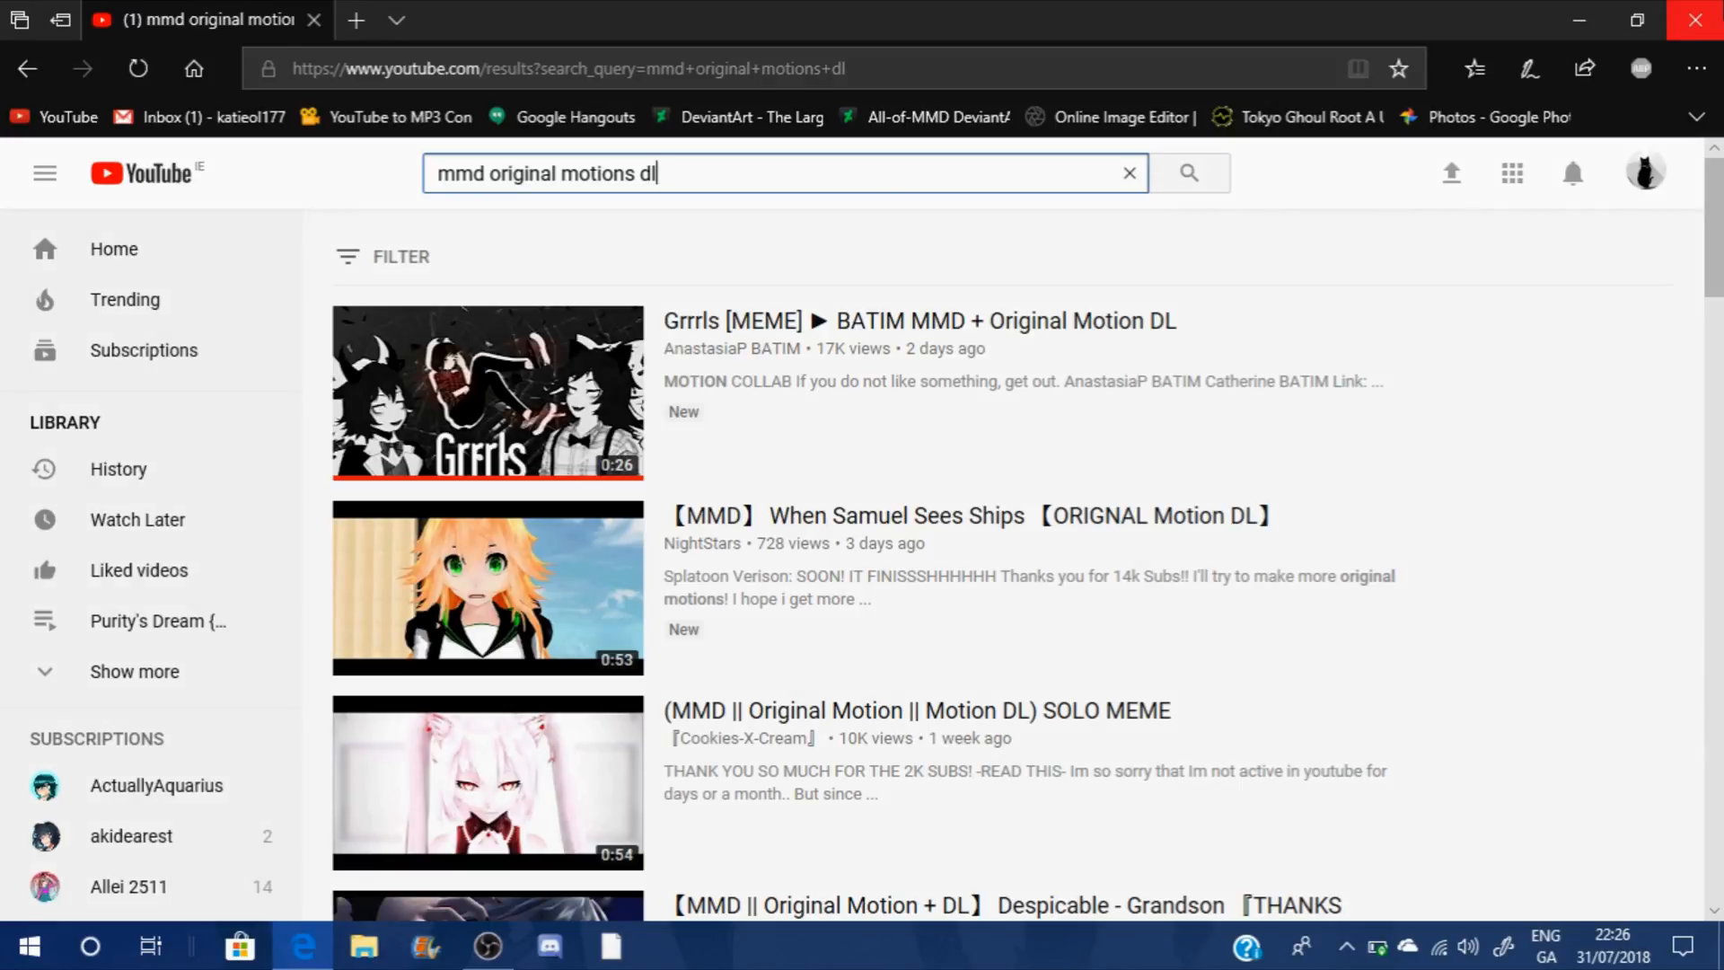
Switch to MikuMikuDance and turn off the display of the coordinate axis and the ground shadow
left_click(614, 947)
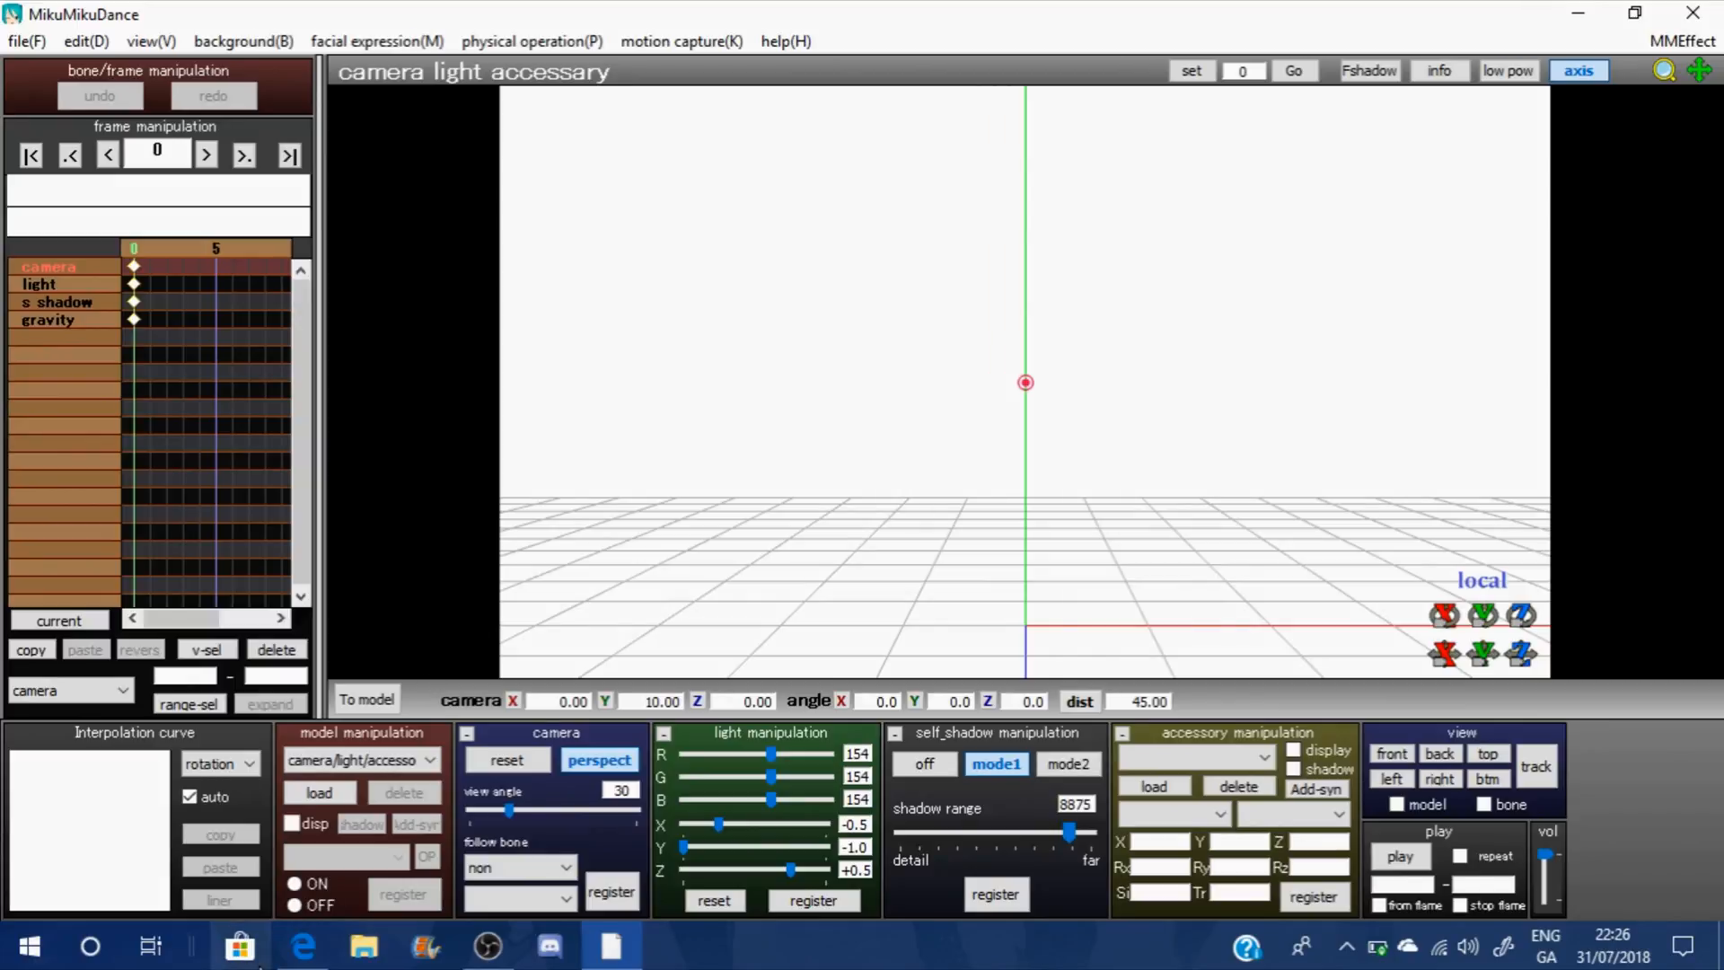
mouse_move(303, 964)
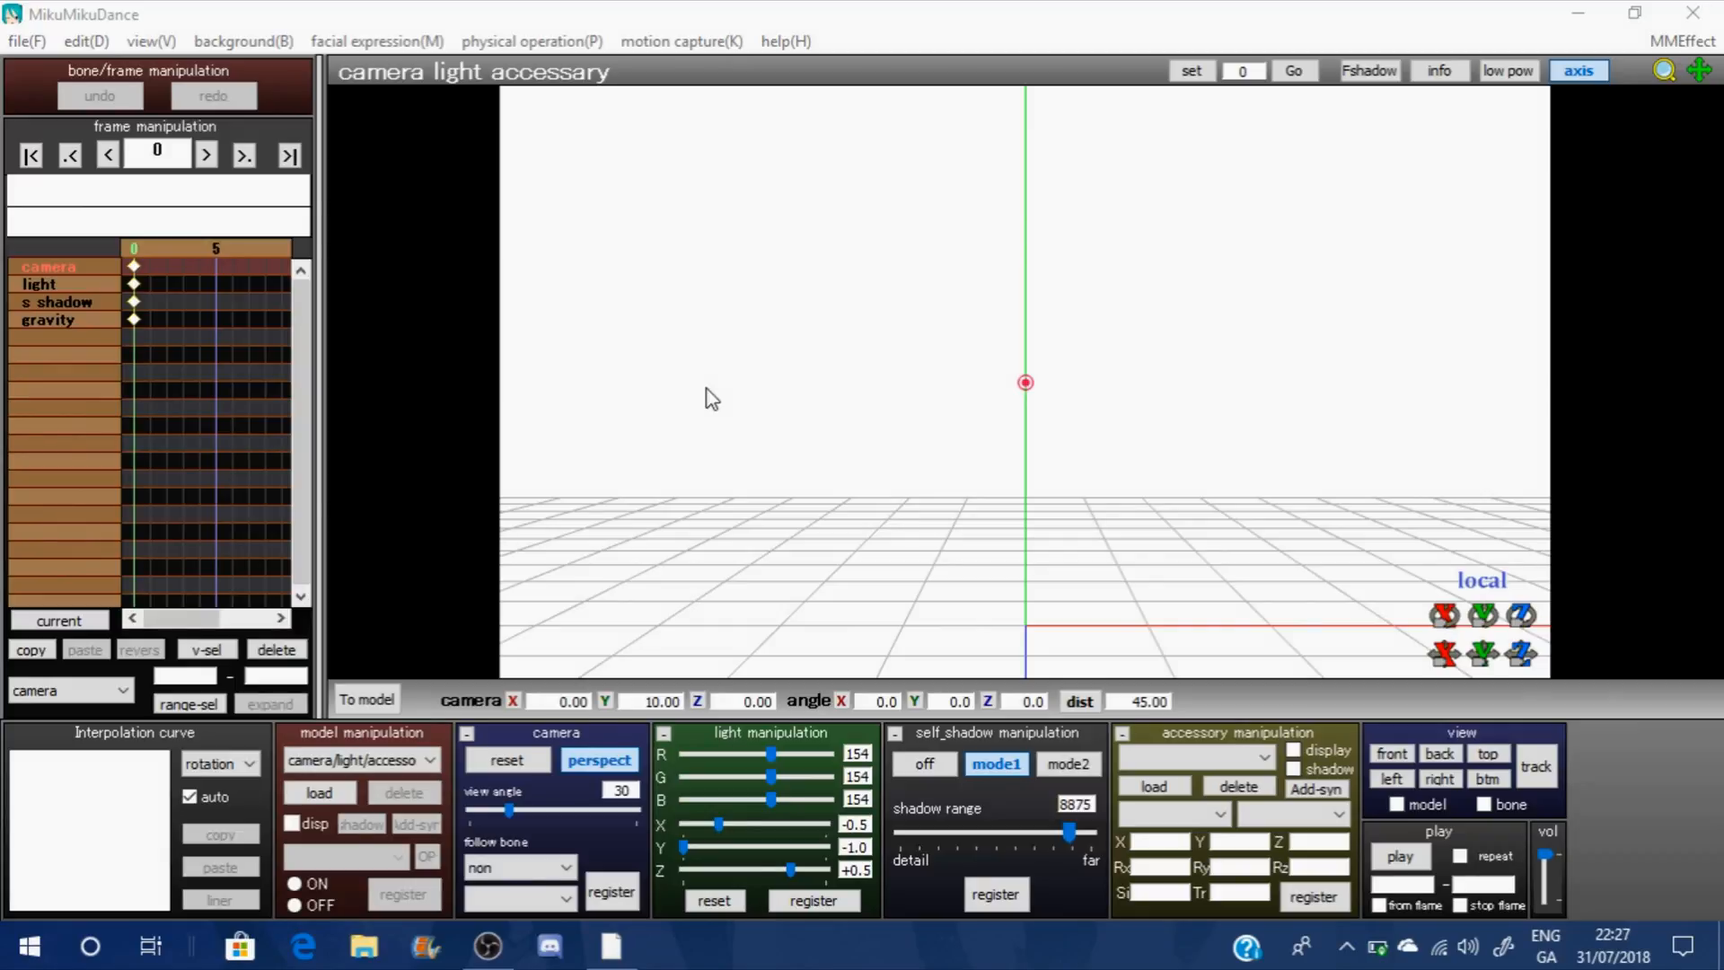
left_click(1567, 79)
left_click(1568, 77)
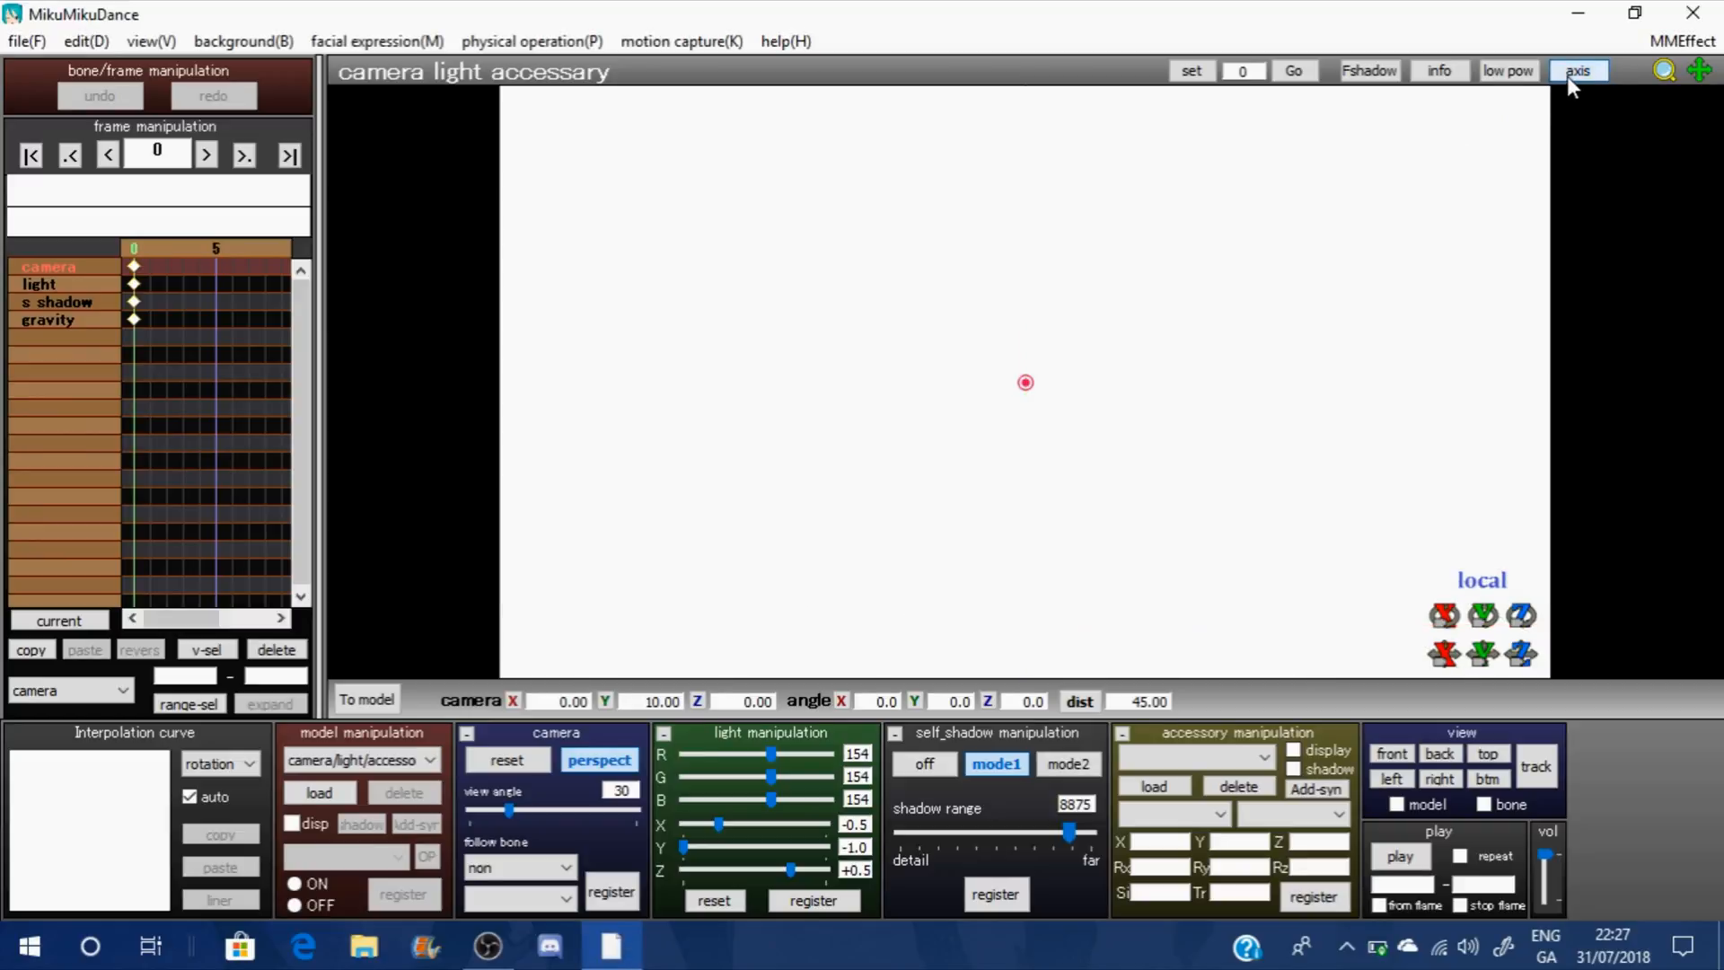
left_click(152, 42)
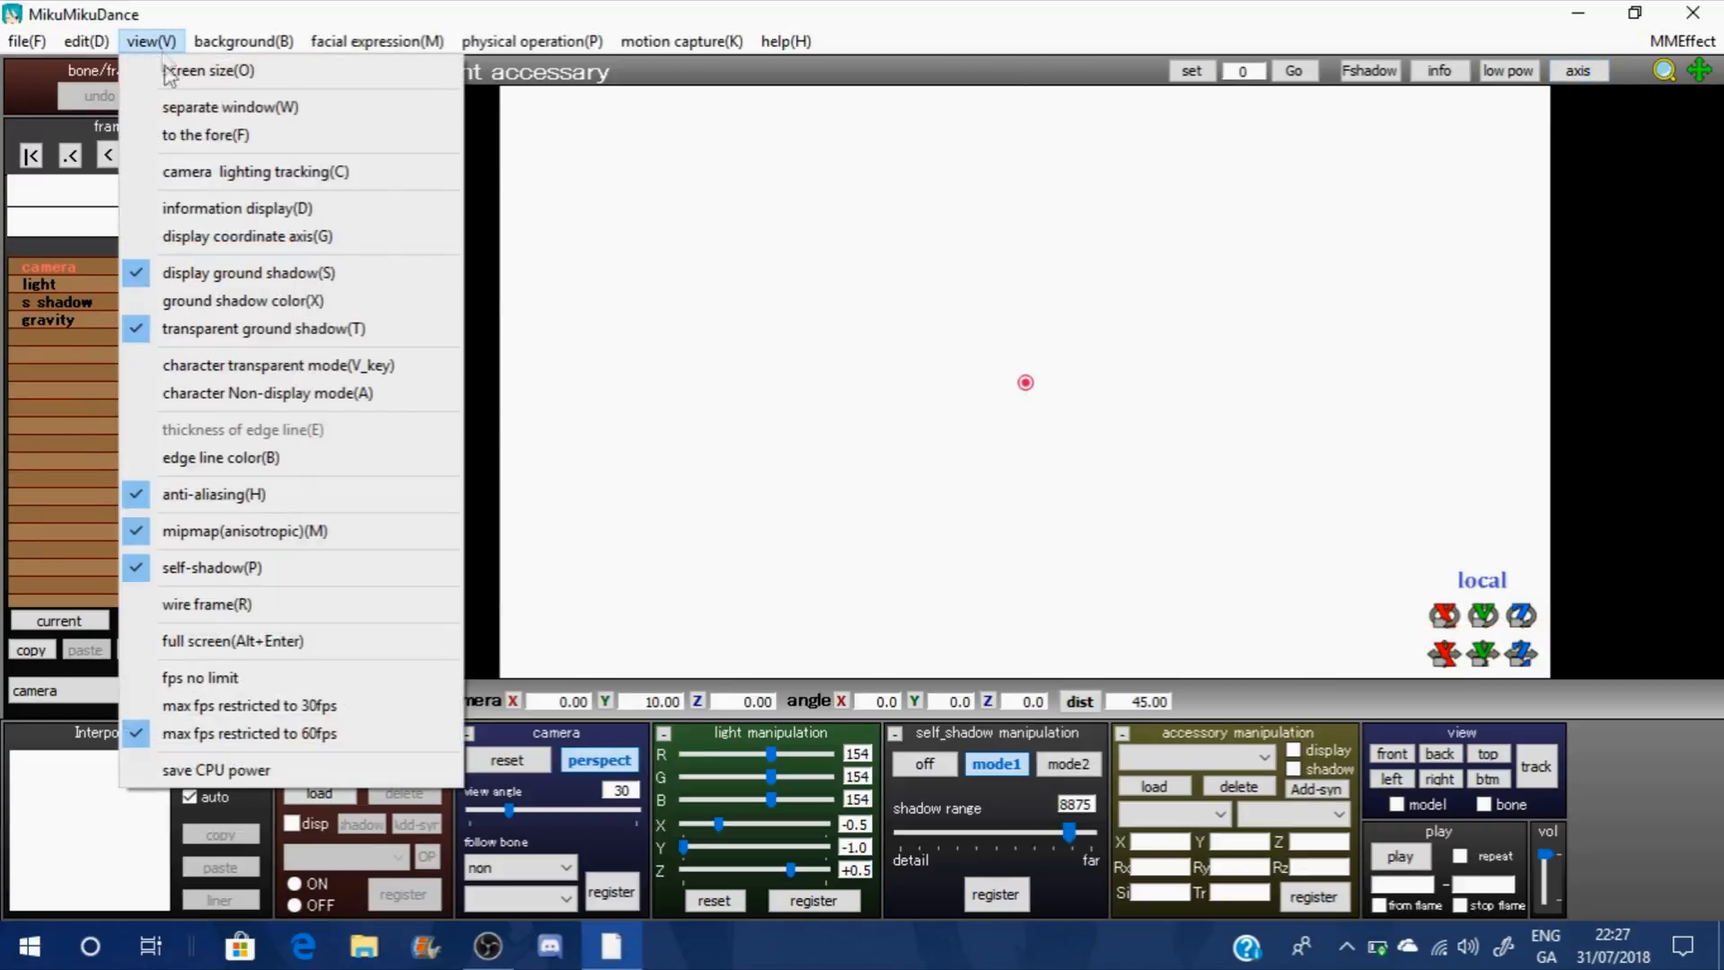
left_click(194, 274)
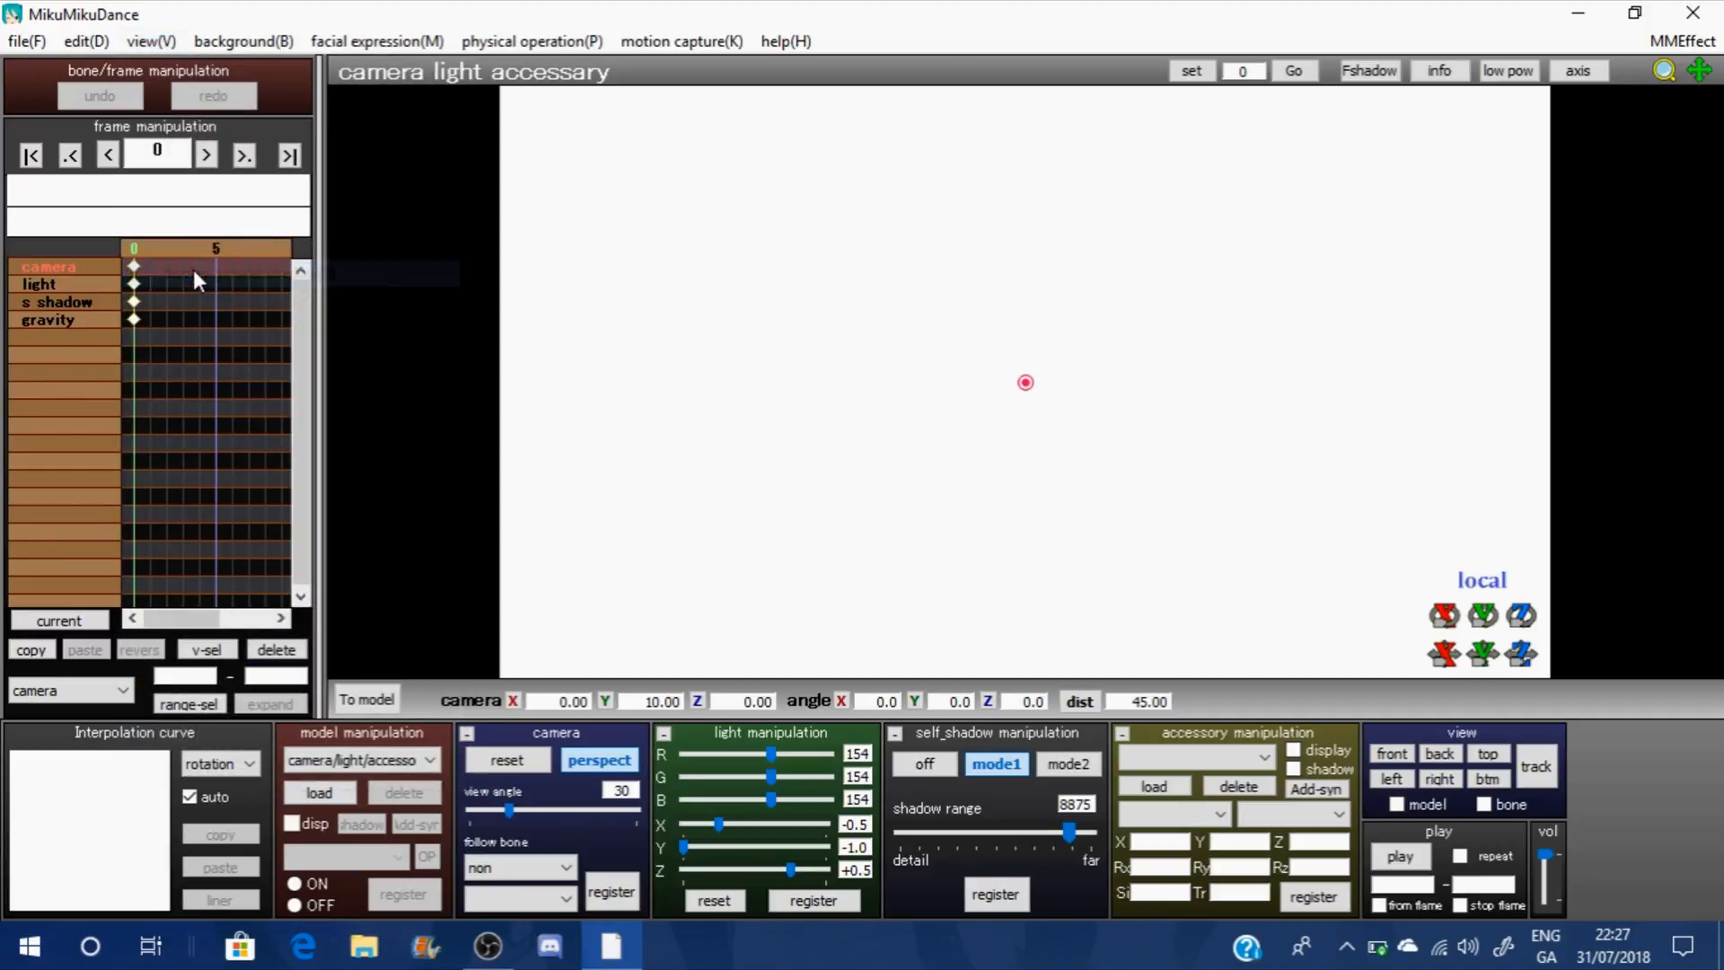
Set the physics operation to no calculation and return it to on/off mode
left_click(488, 42)
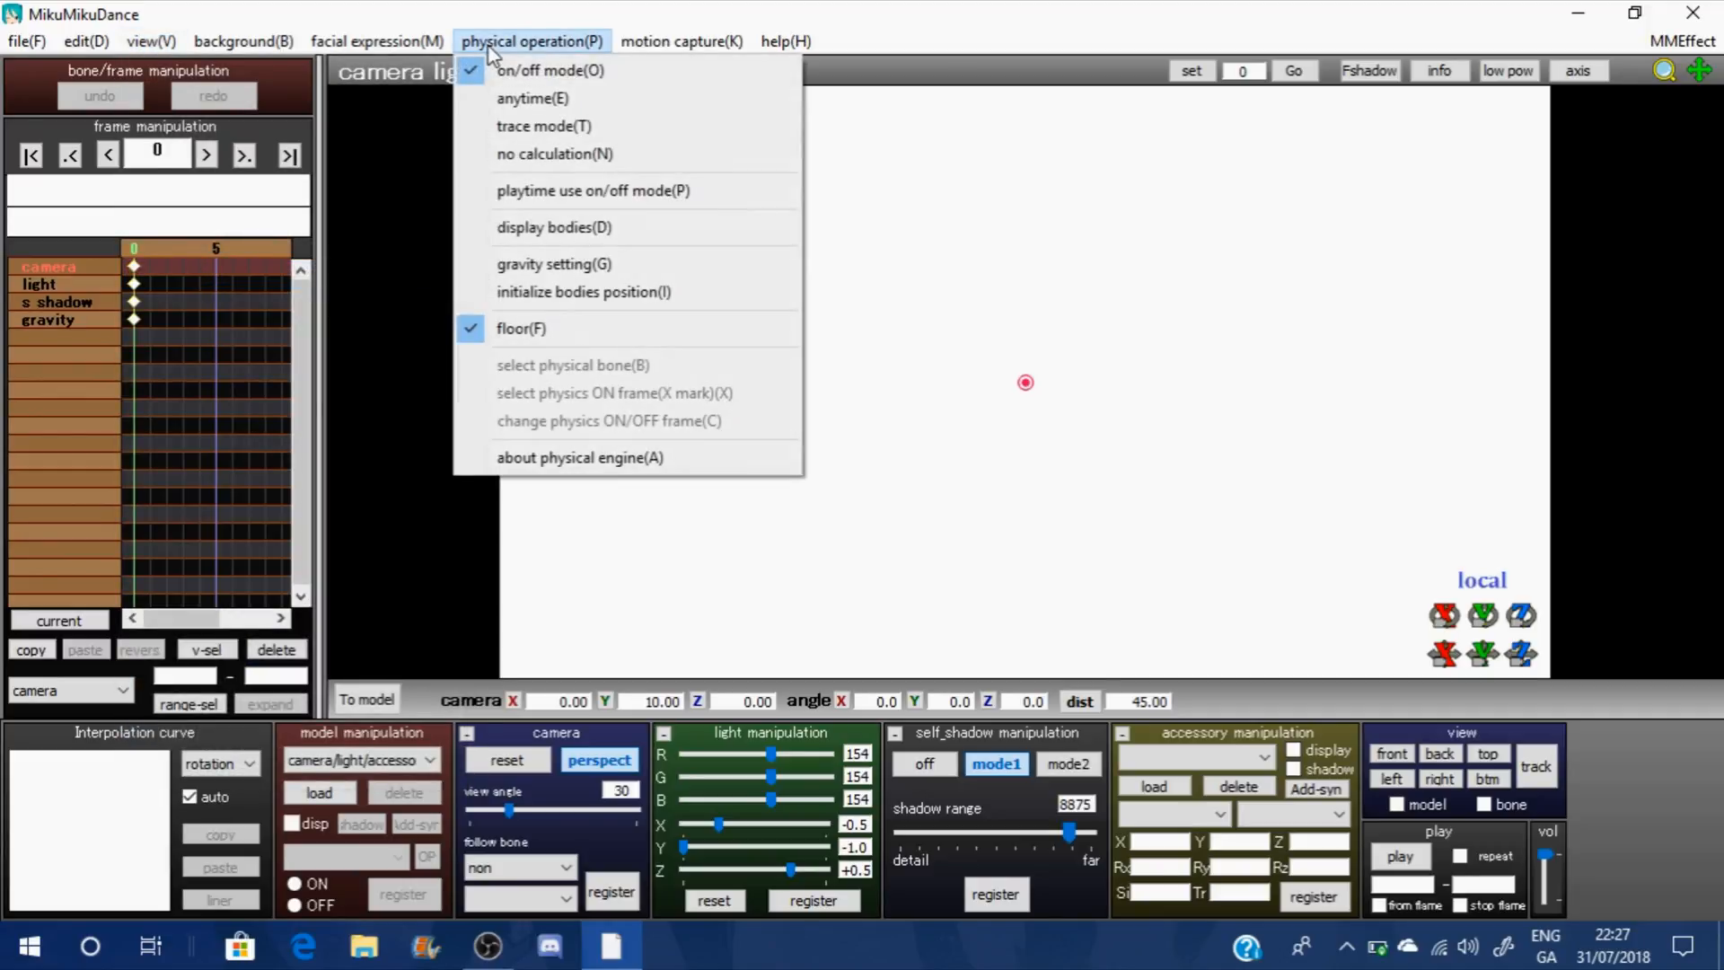
left_click(514, 156)
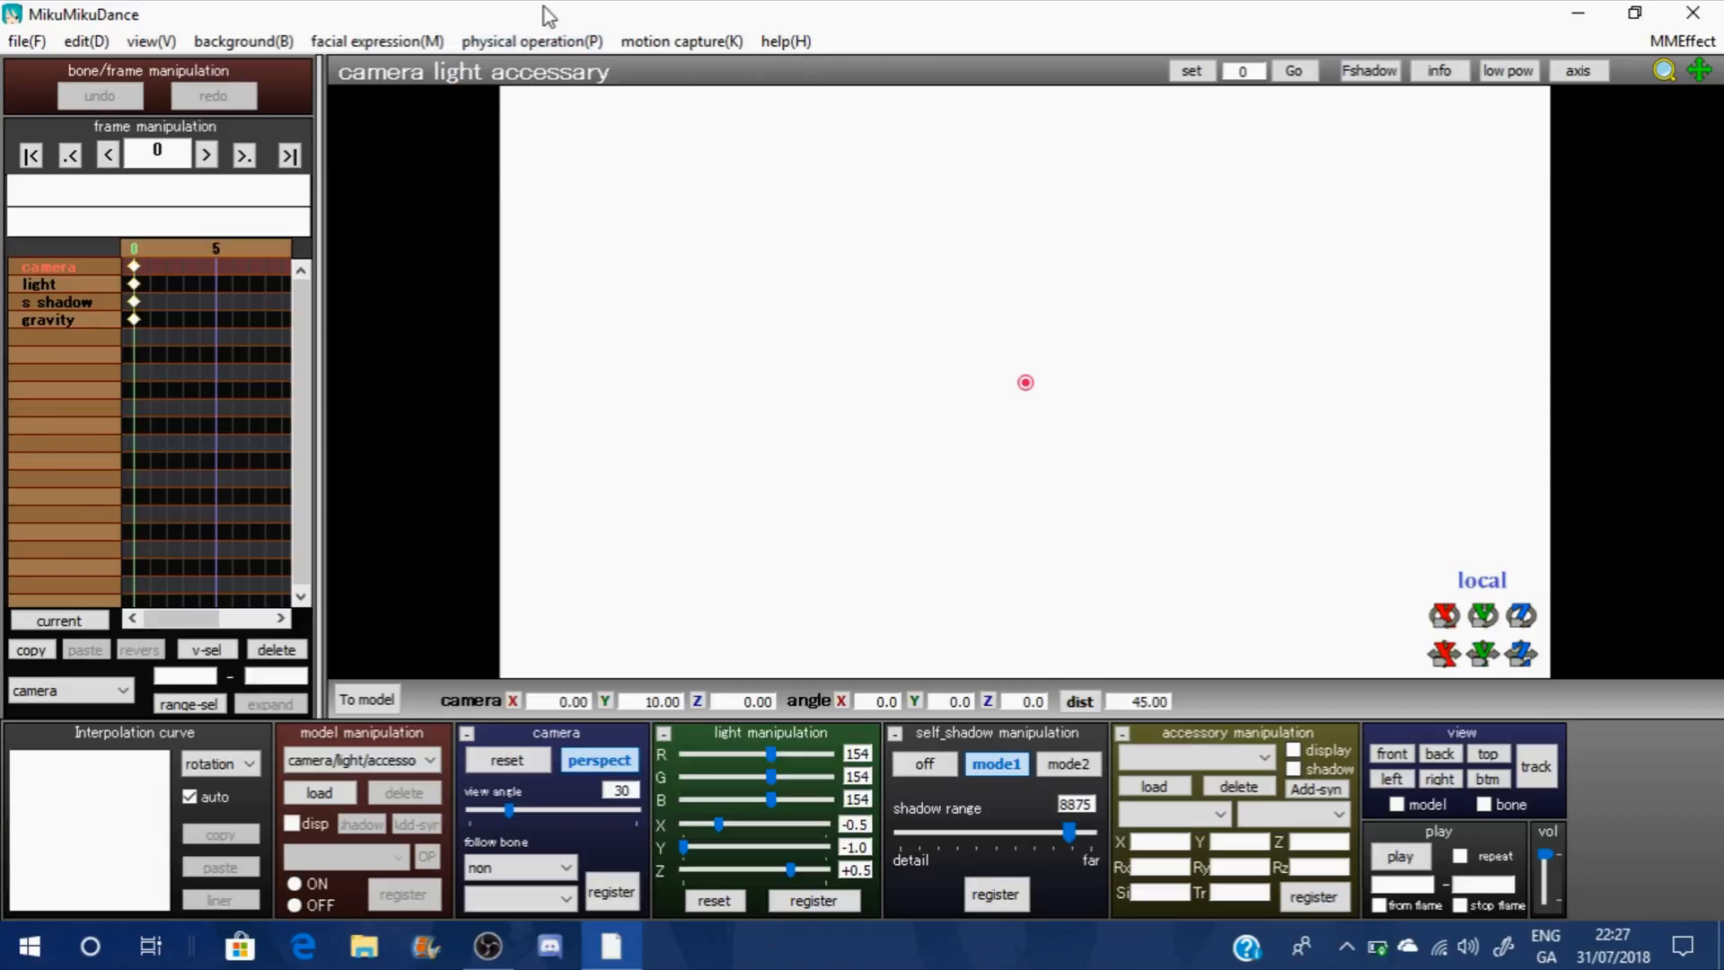
left_click(564, 45)
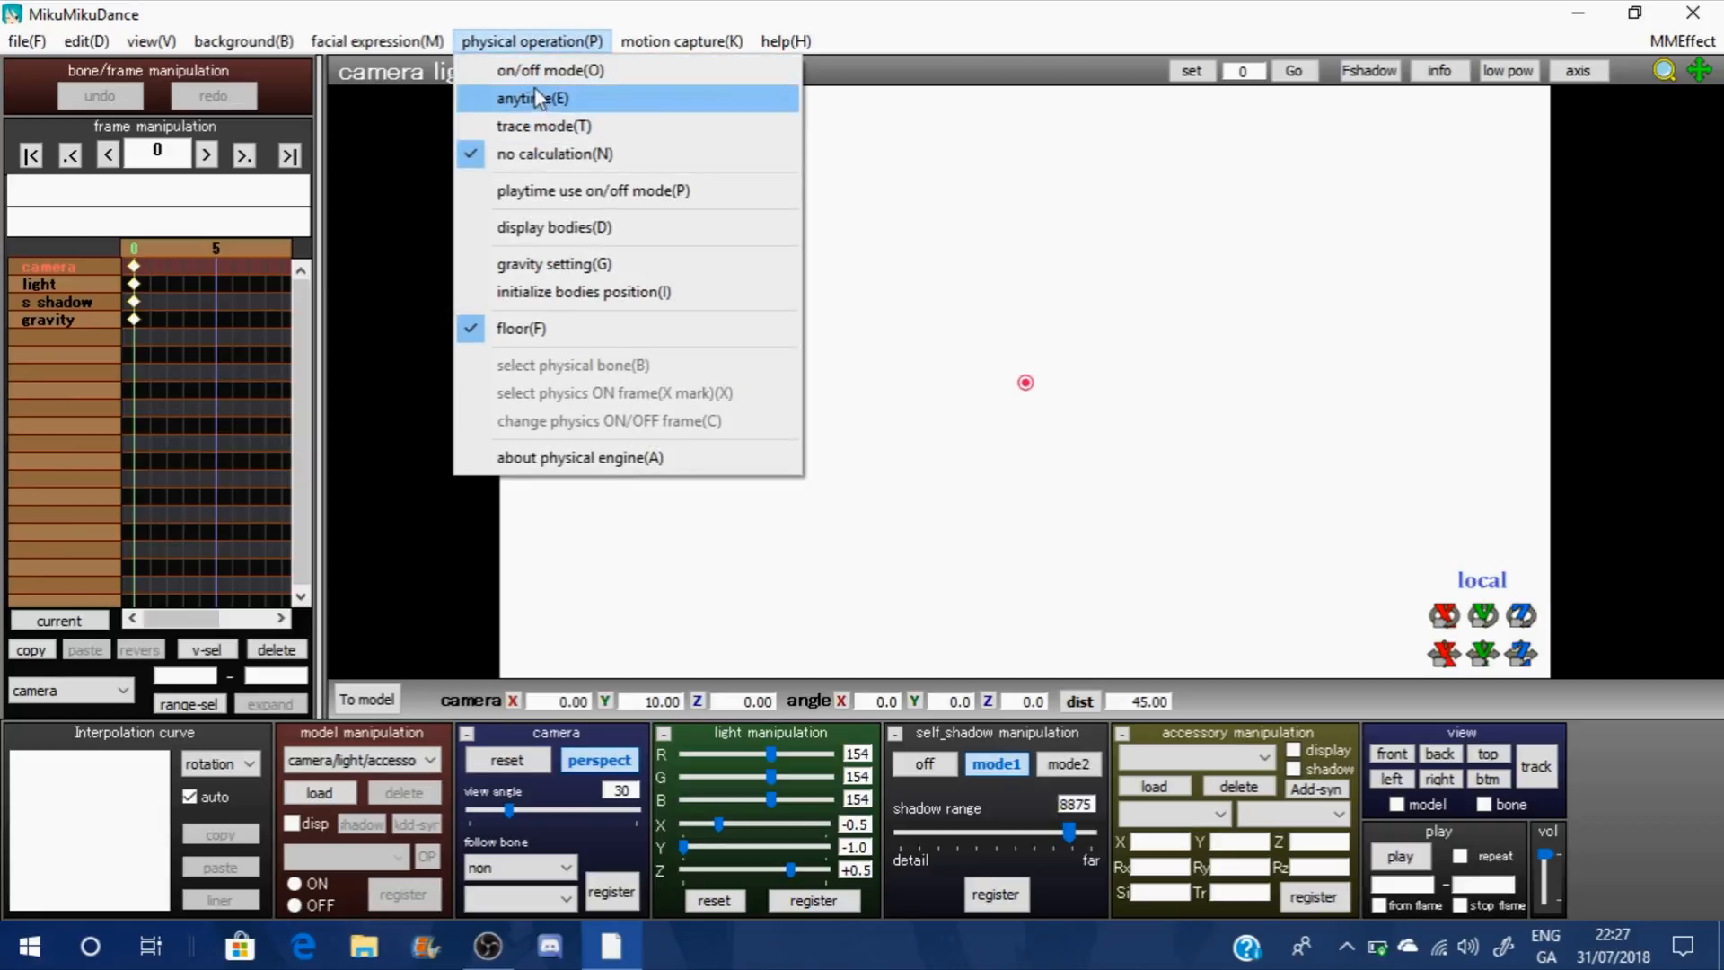
left_click(535, 72)
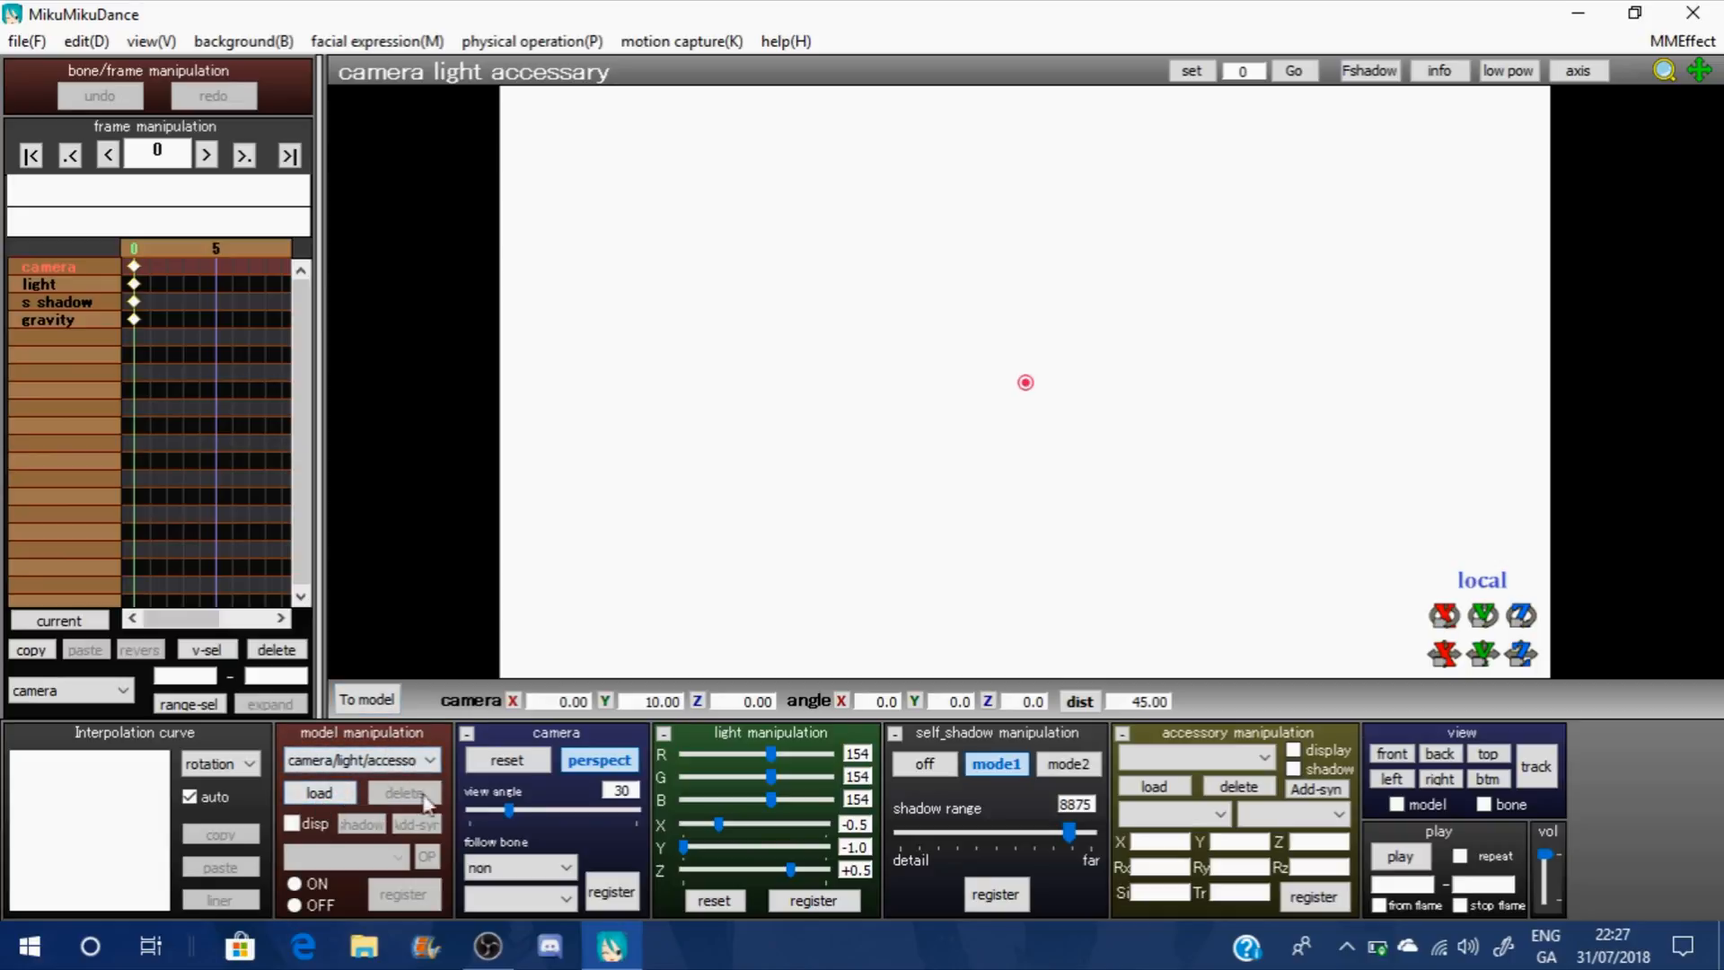
Load the MCD Lucinda model from Seagate's MMD Stuff, Models, APHMAU, MCD Lucinda folder and accept its model information
left_click(319, 793)
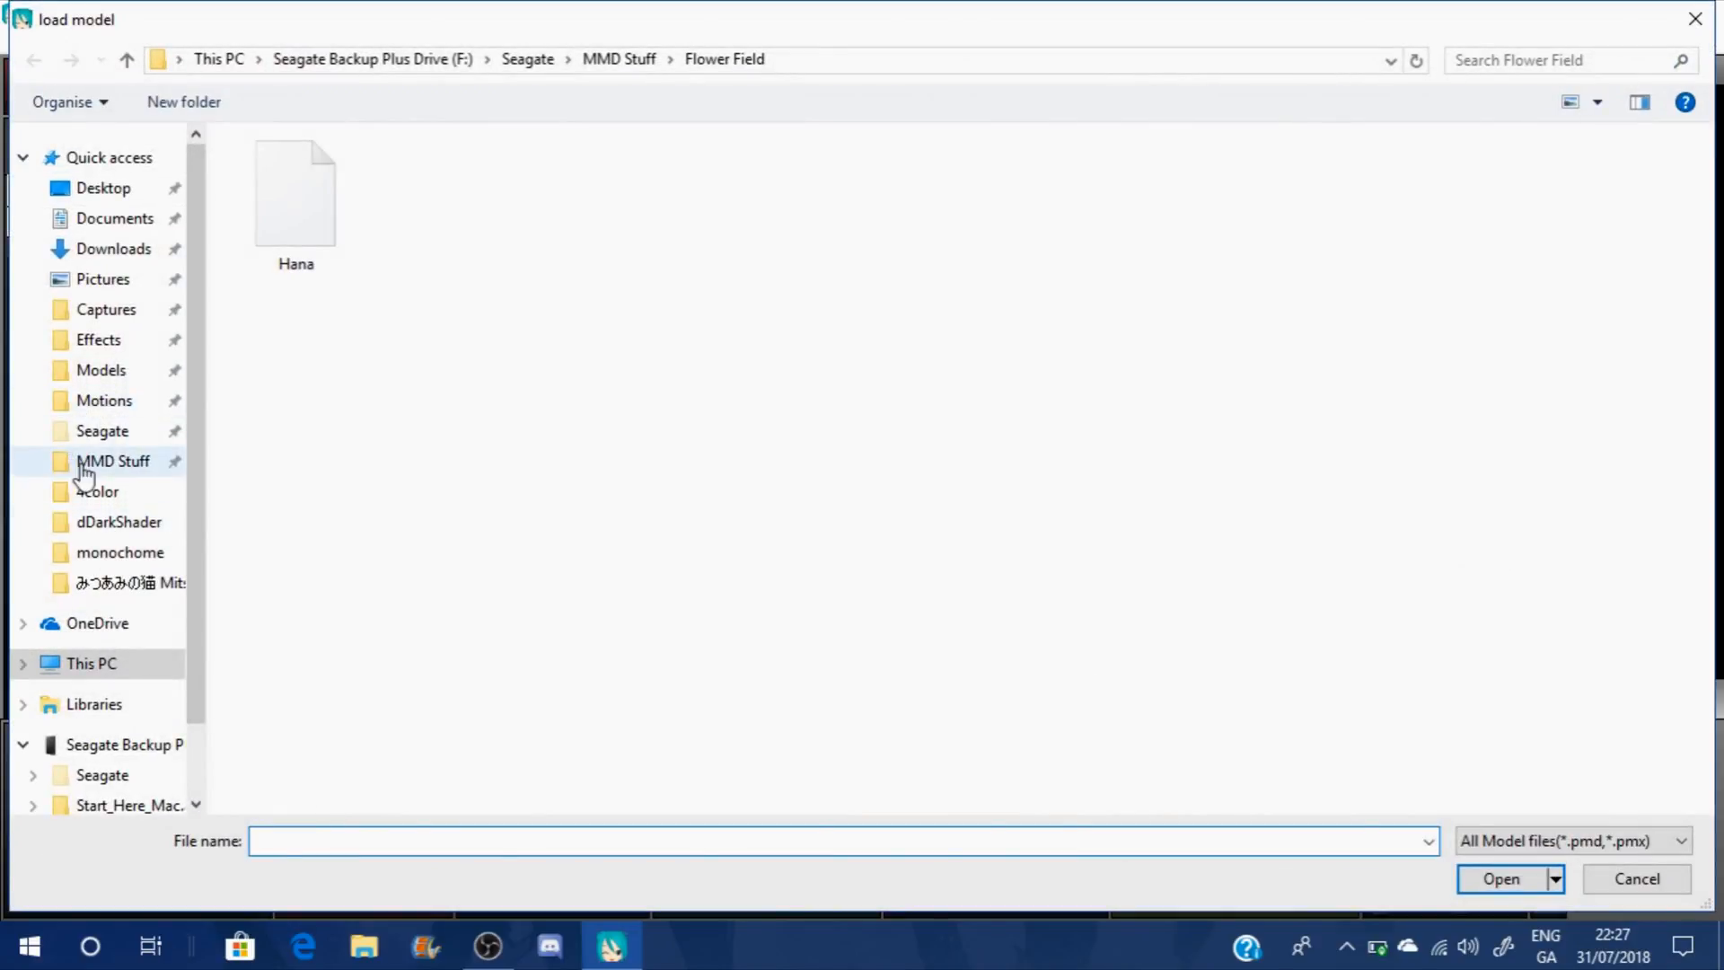
left_click(97, 431)
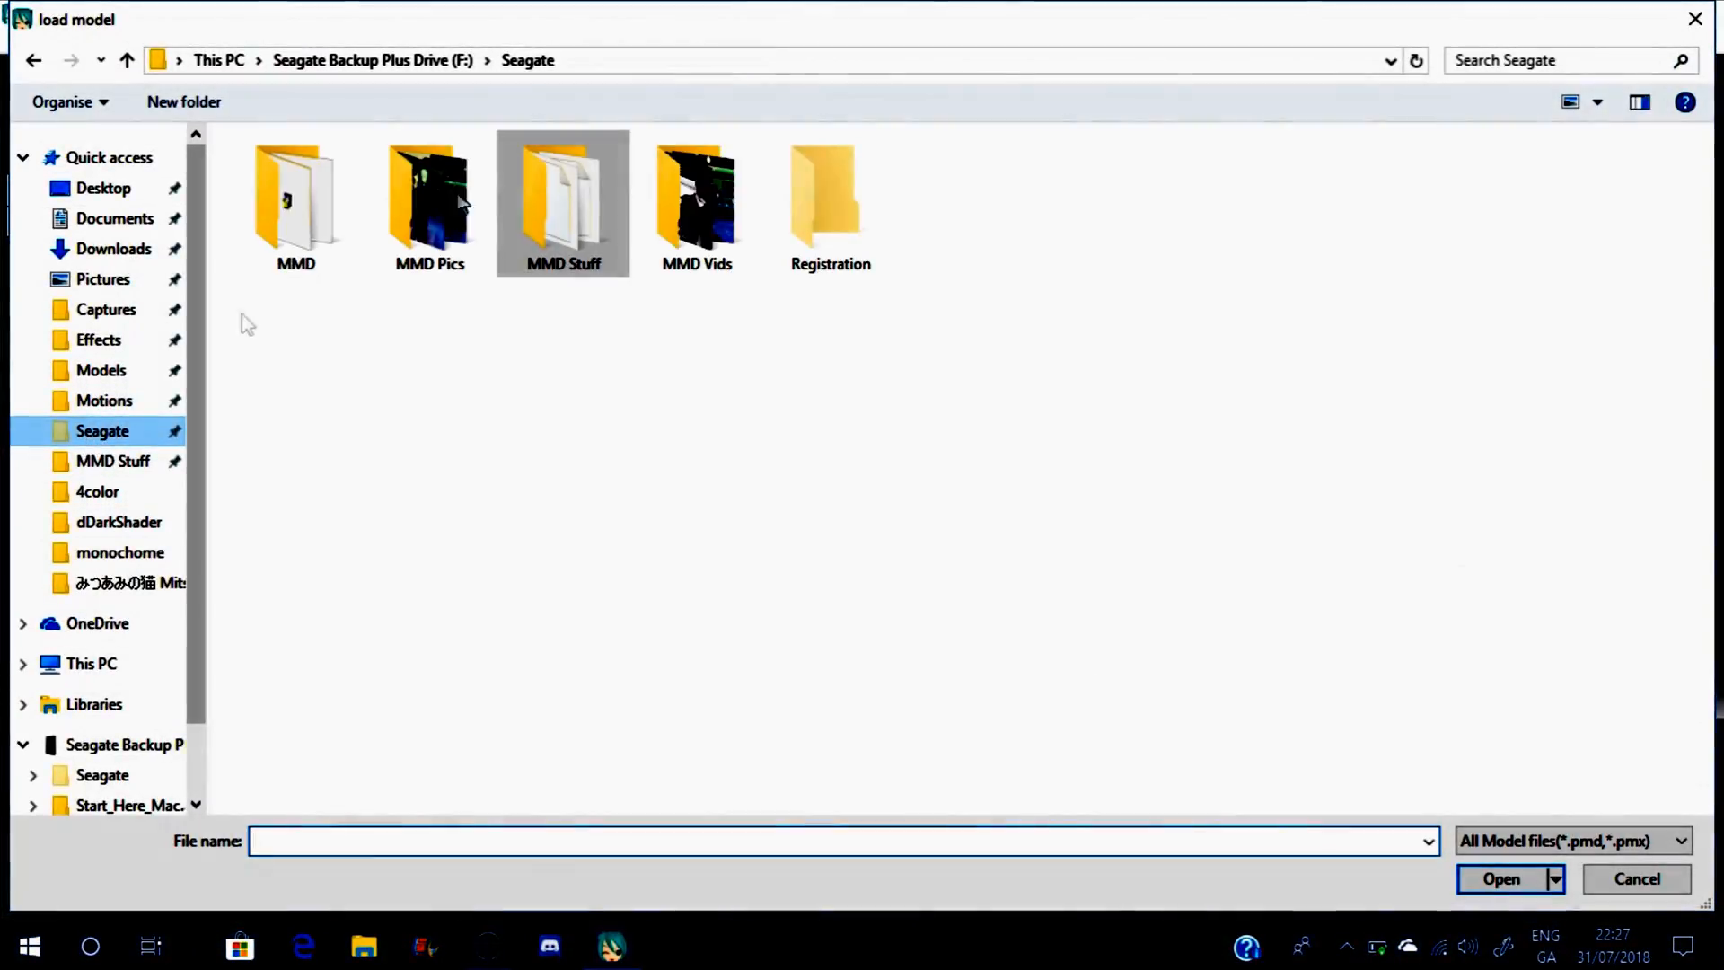
left_click(544, 267)
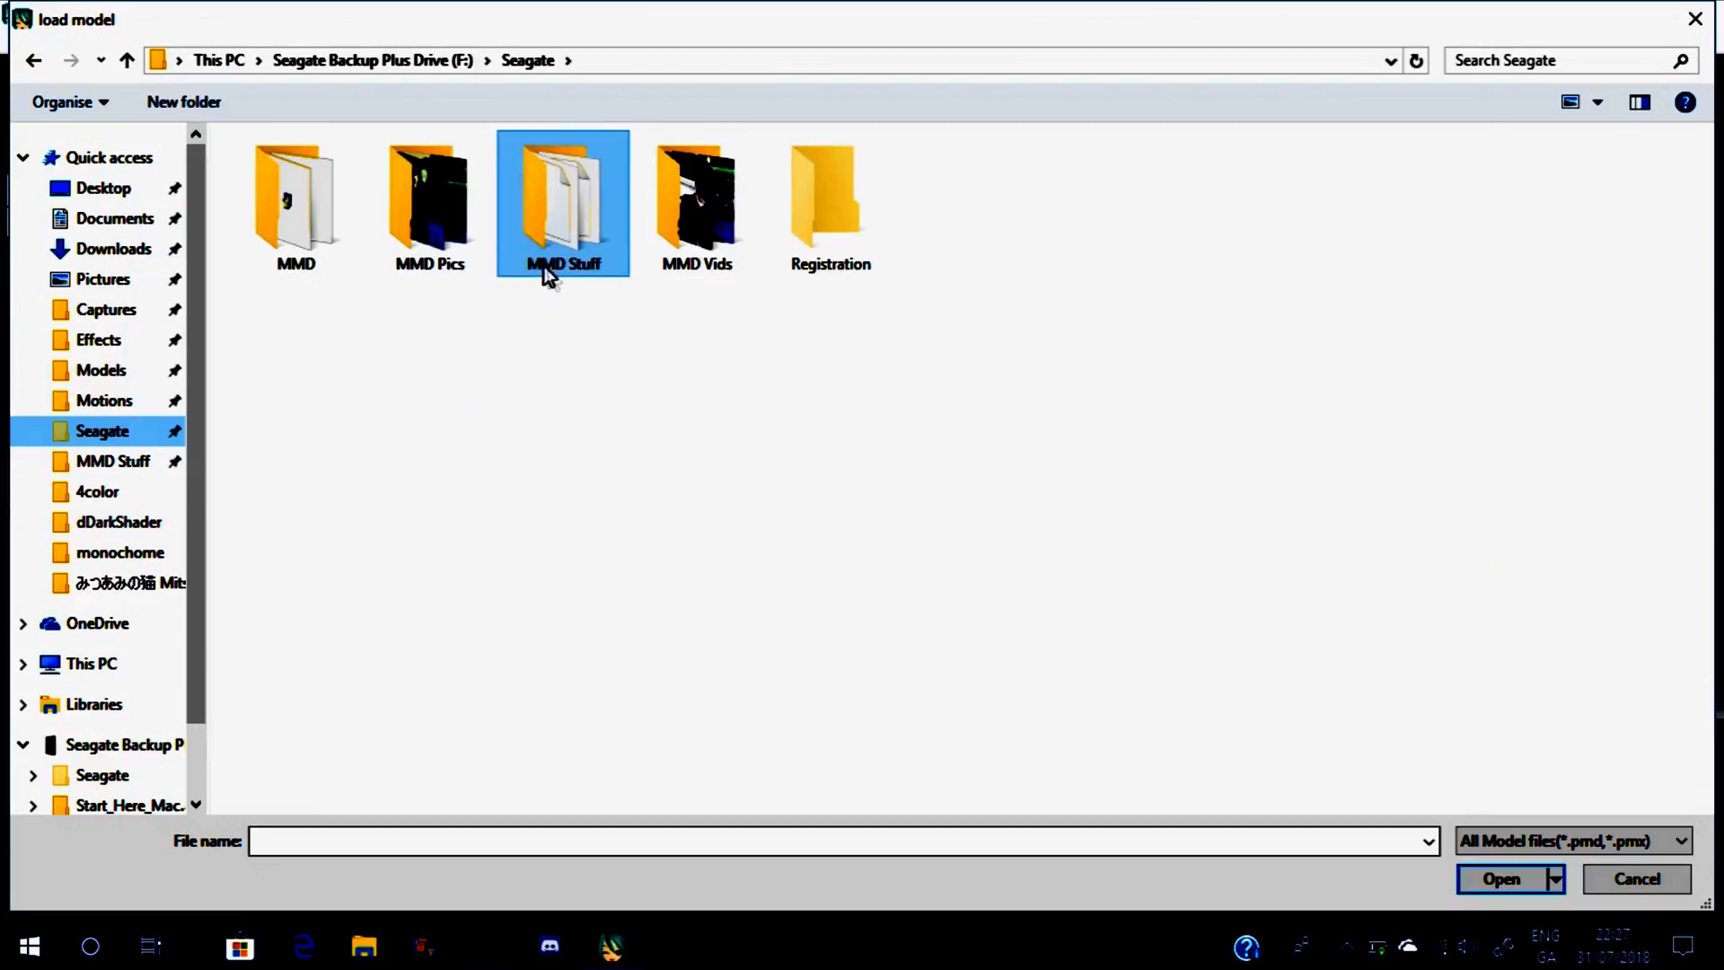
double_click(538, 260)
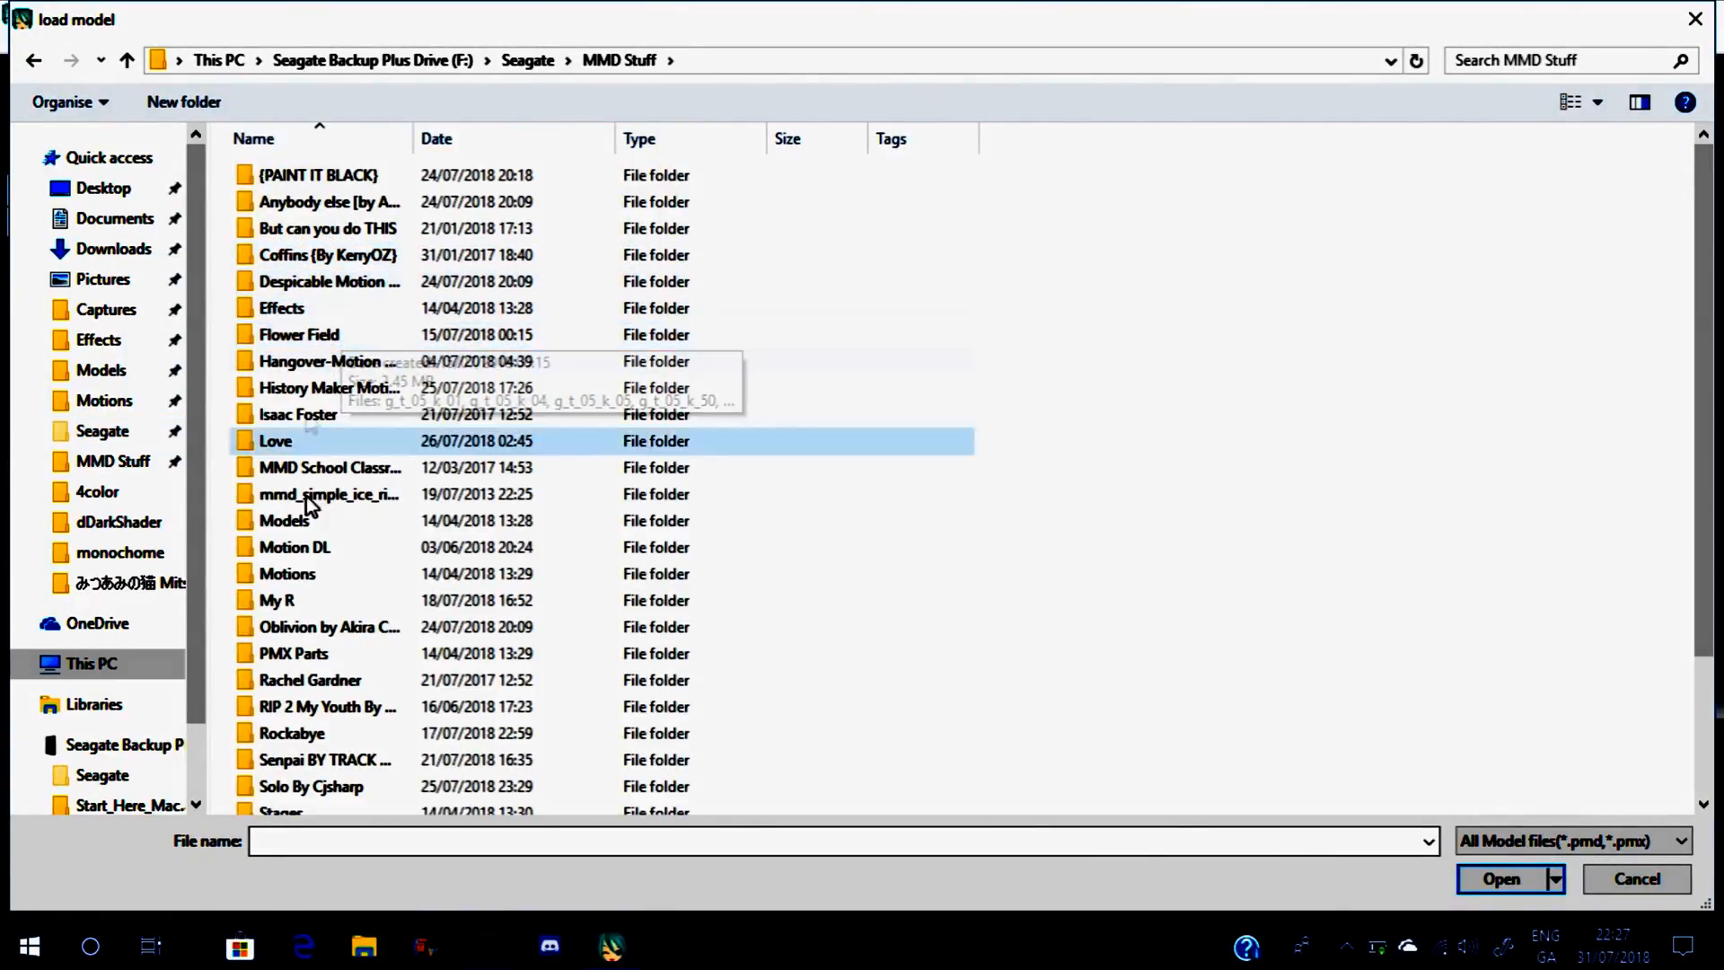
double_click(292, 522)
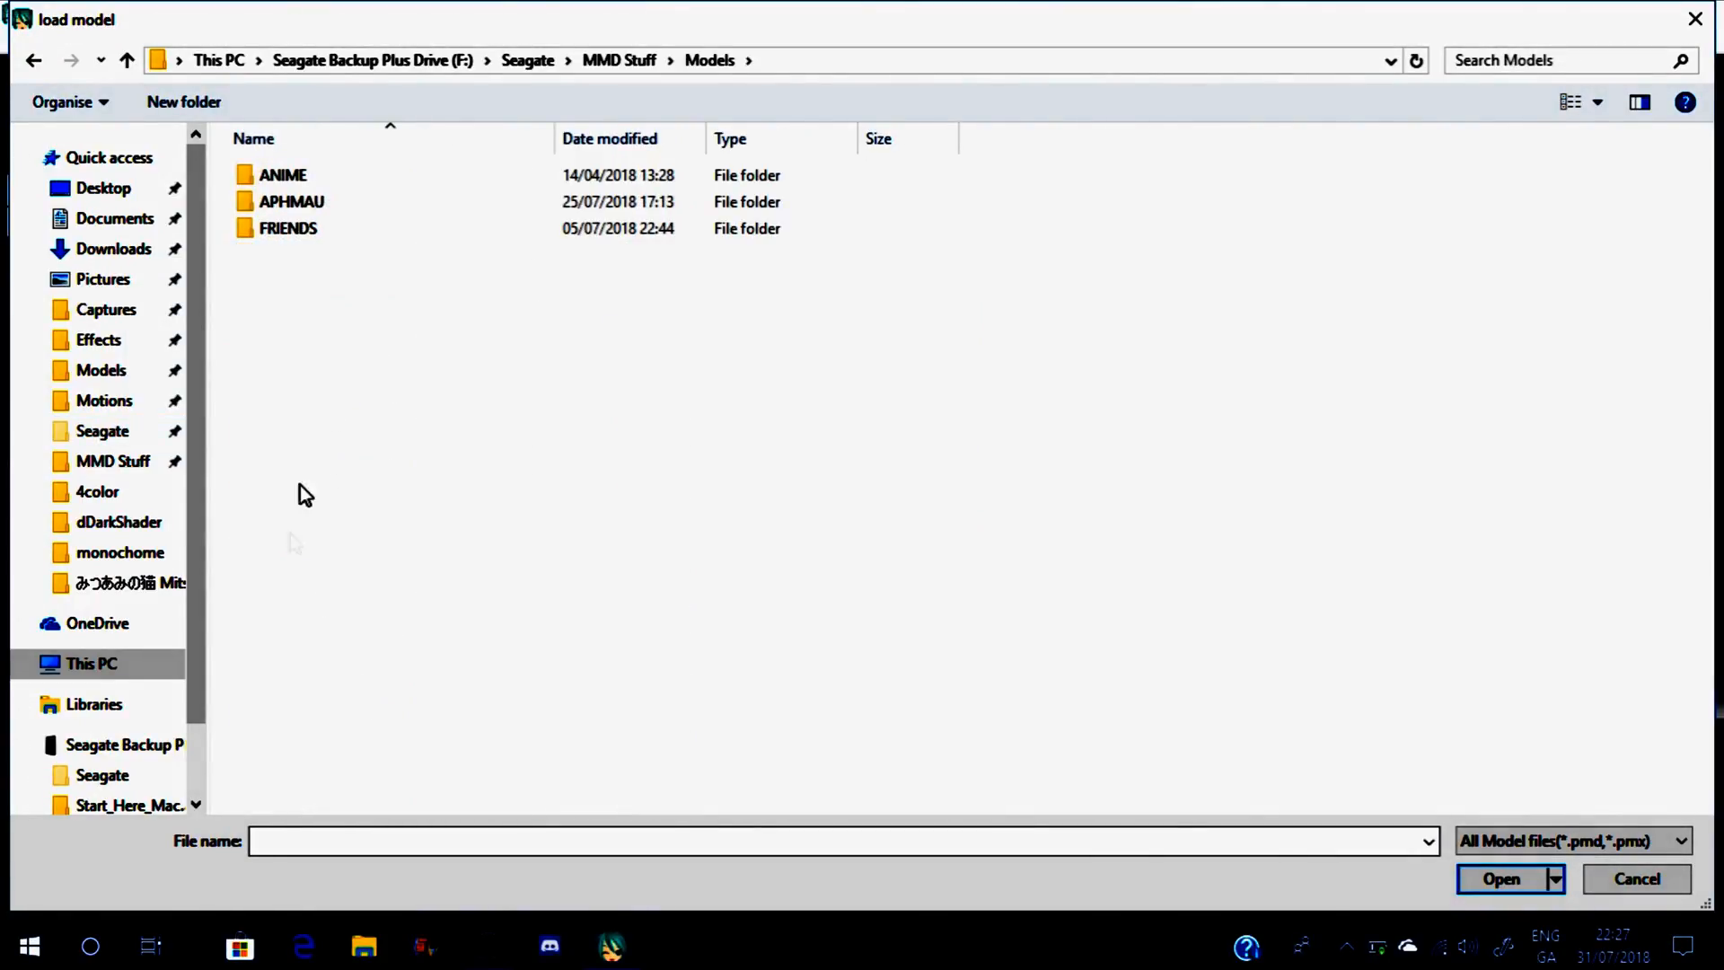
double_click(301, 208)
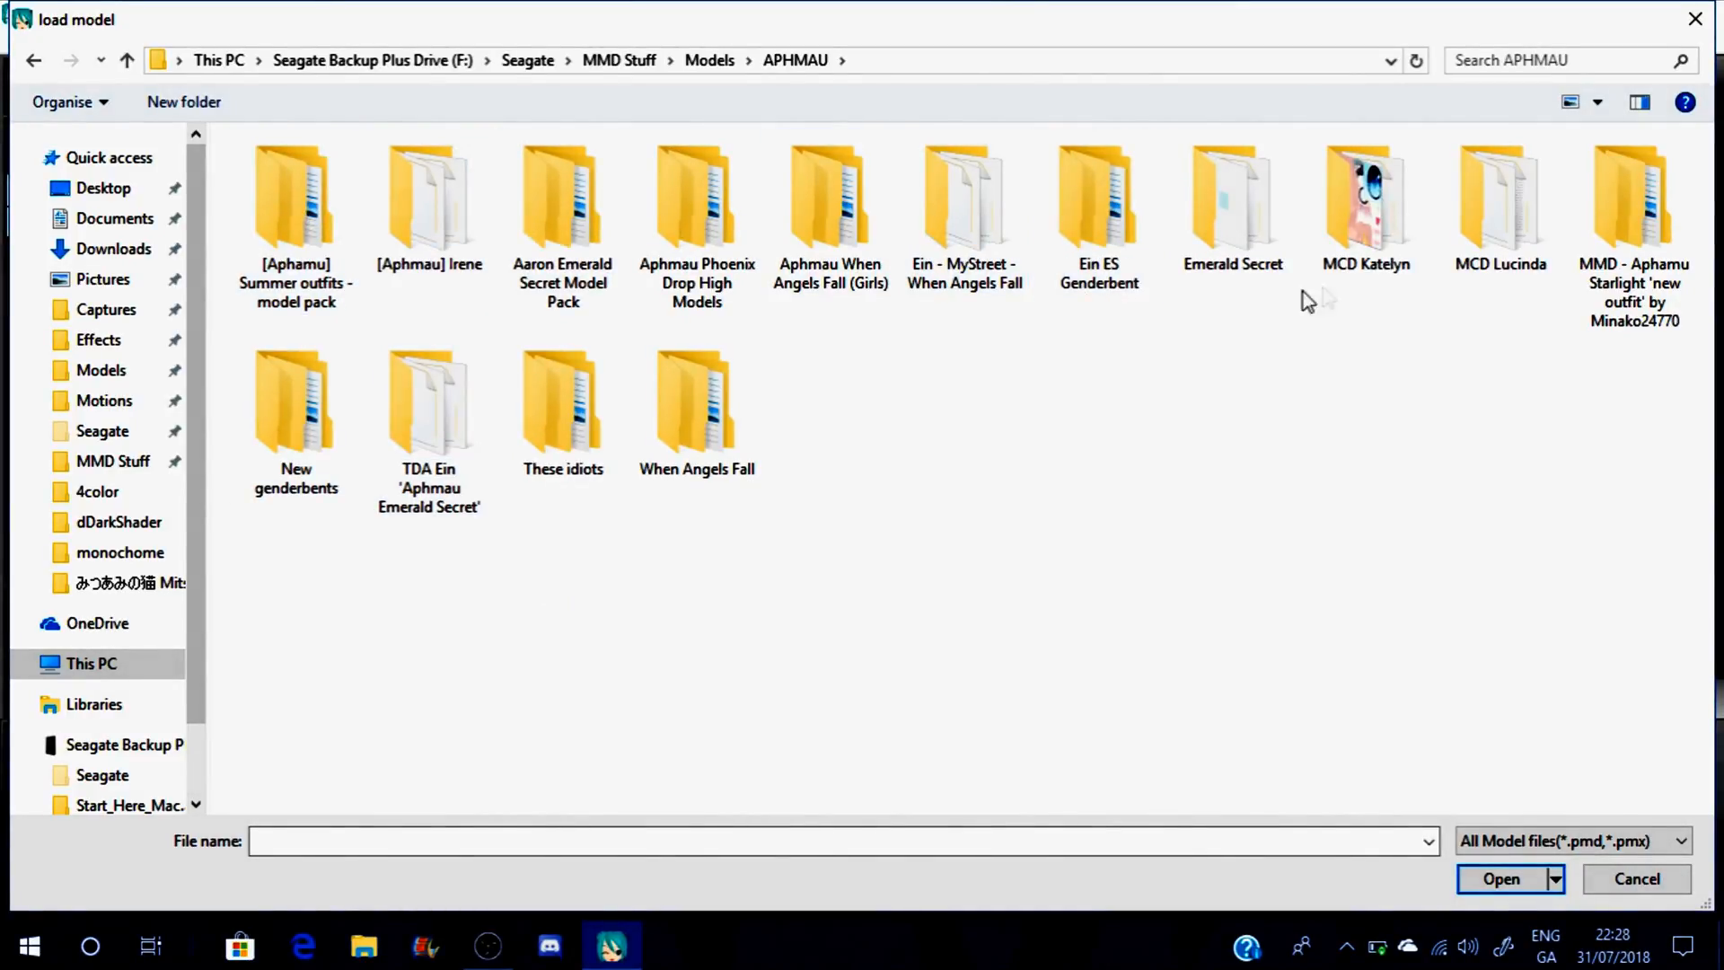
double_click(1529, 218)
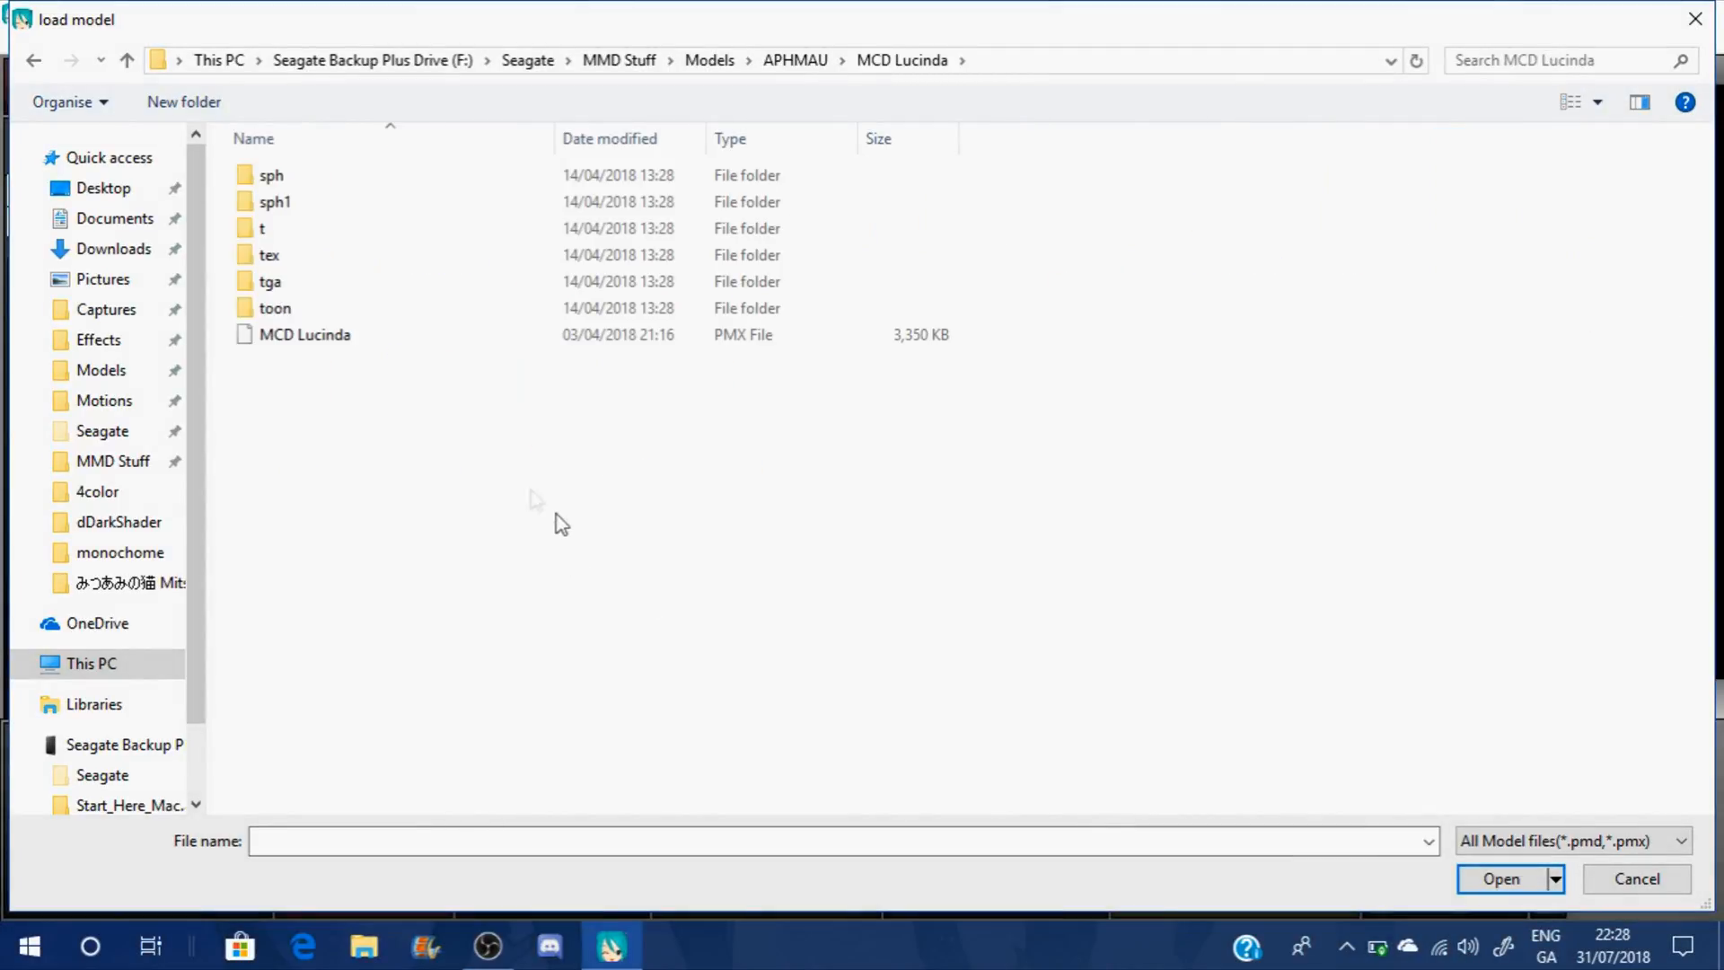
double_click(359, 342)
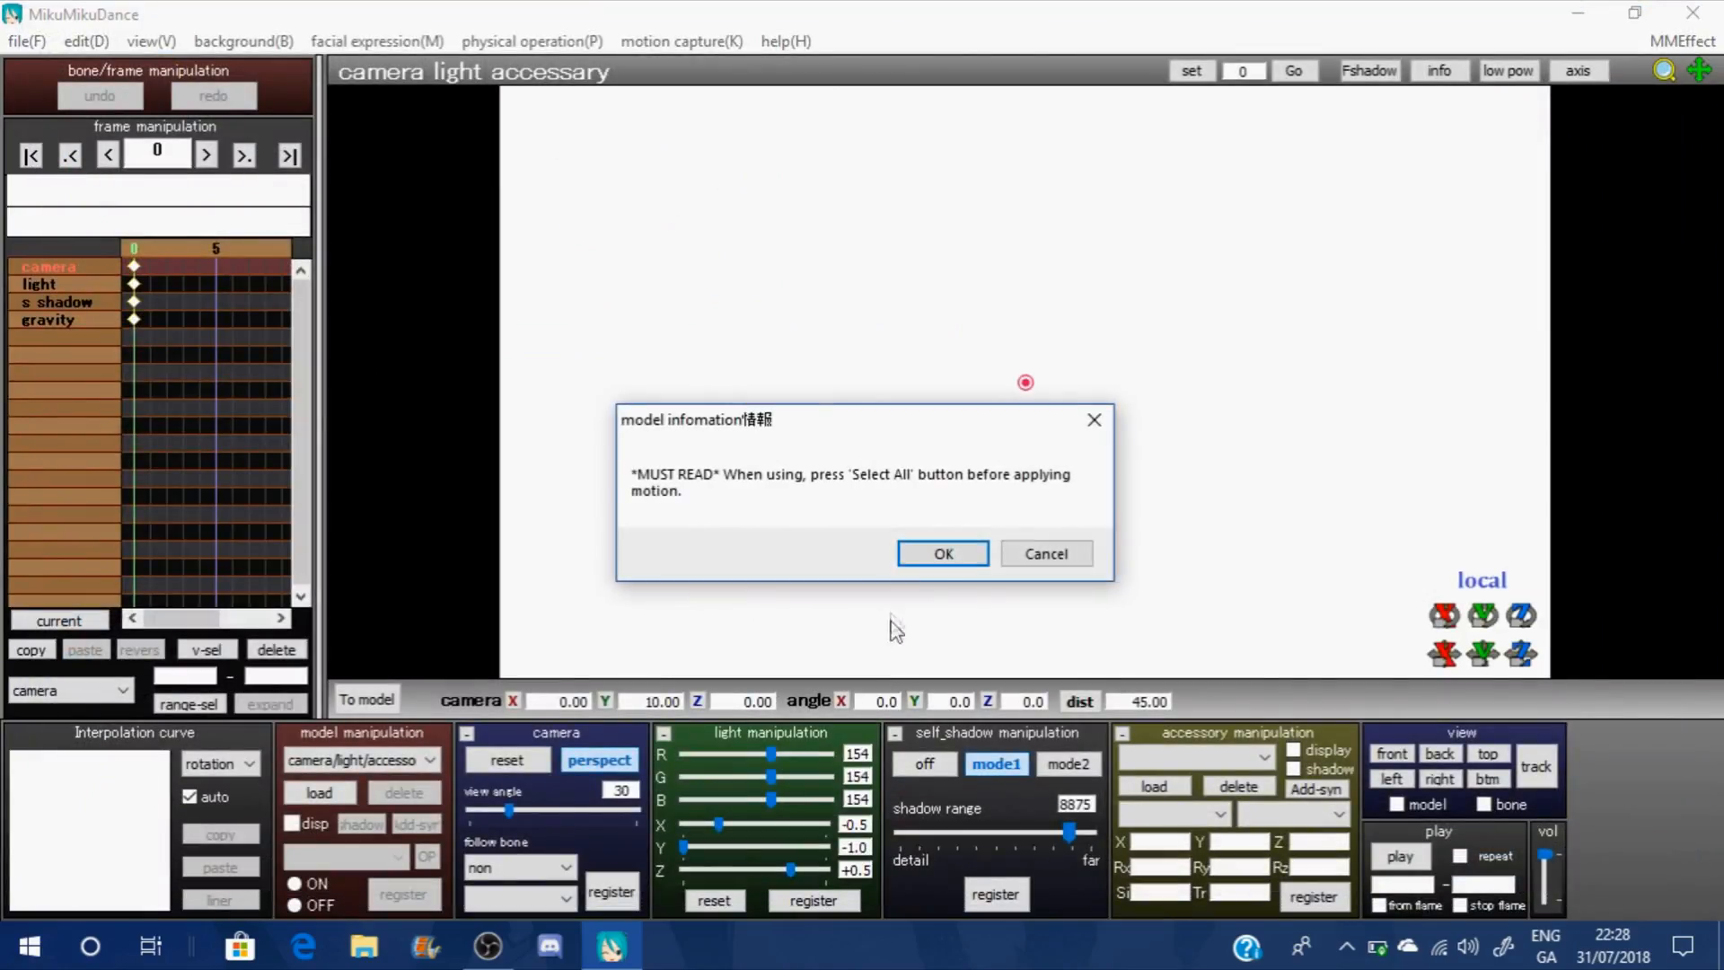
left_click(945, 554)
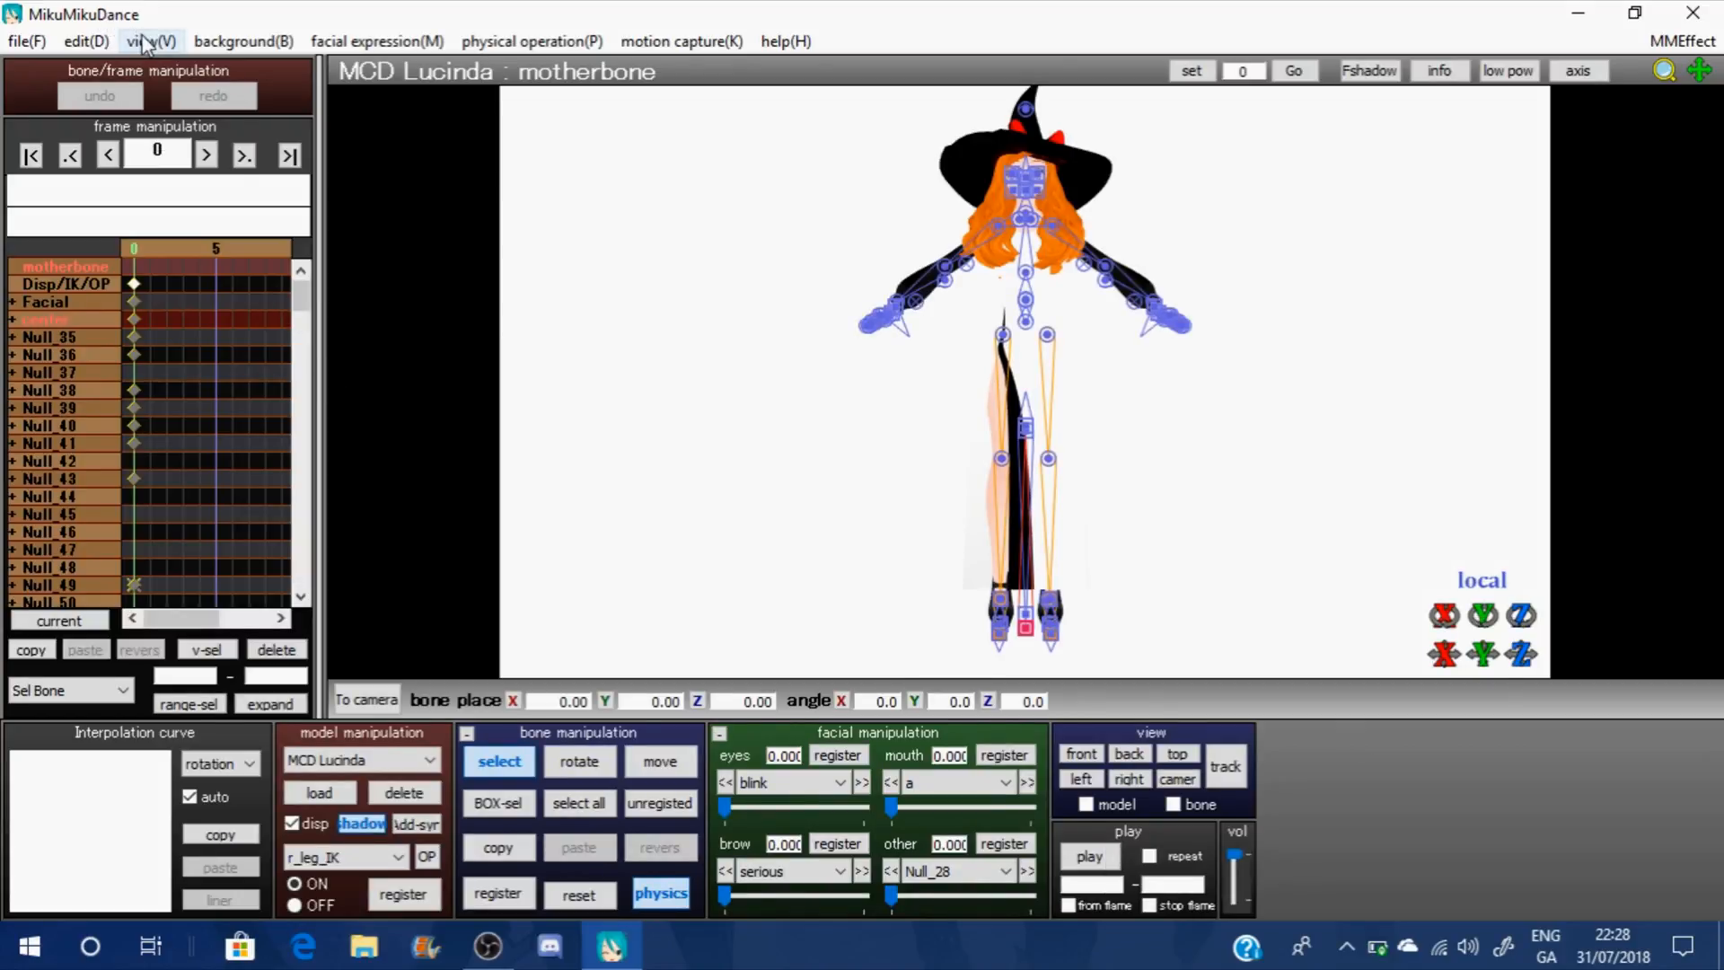
Turn off bone selection to hide MCD Lucinda's bones and set the model's edge line thickness to 0
left_click(521, 774)
right_click_drag(654, 358, 1454, 367)
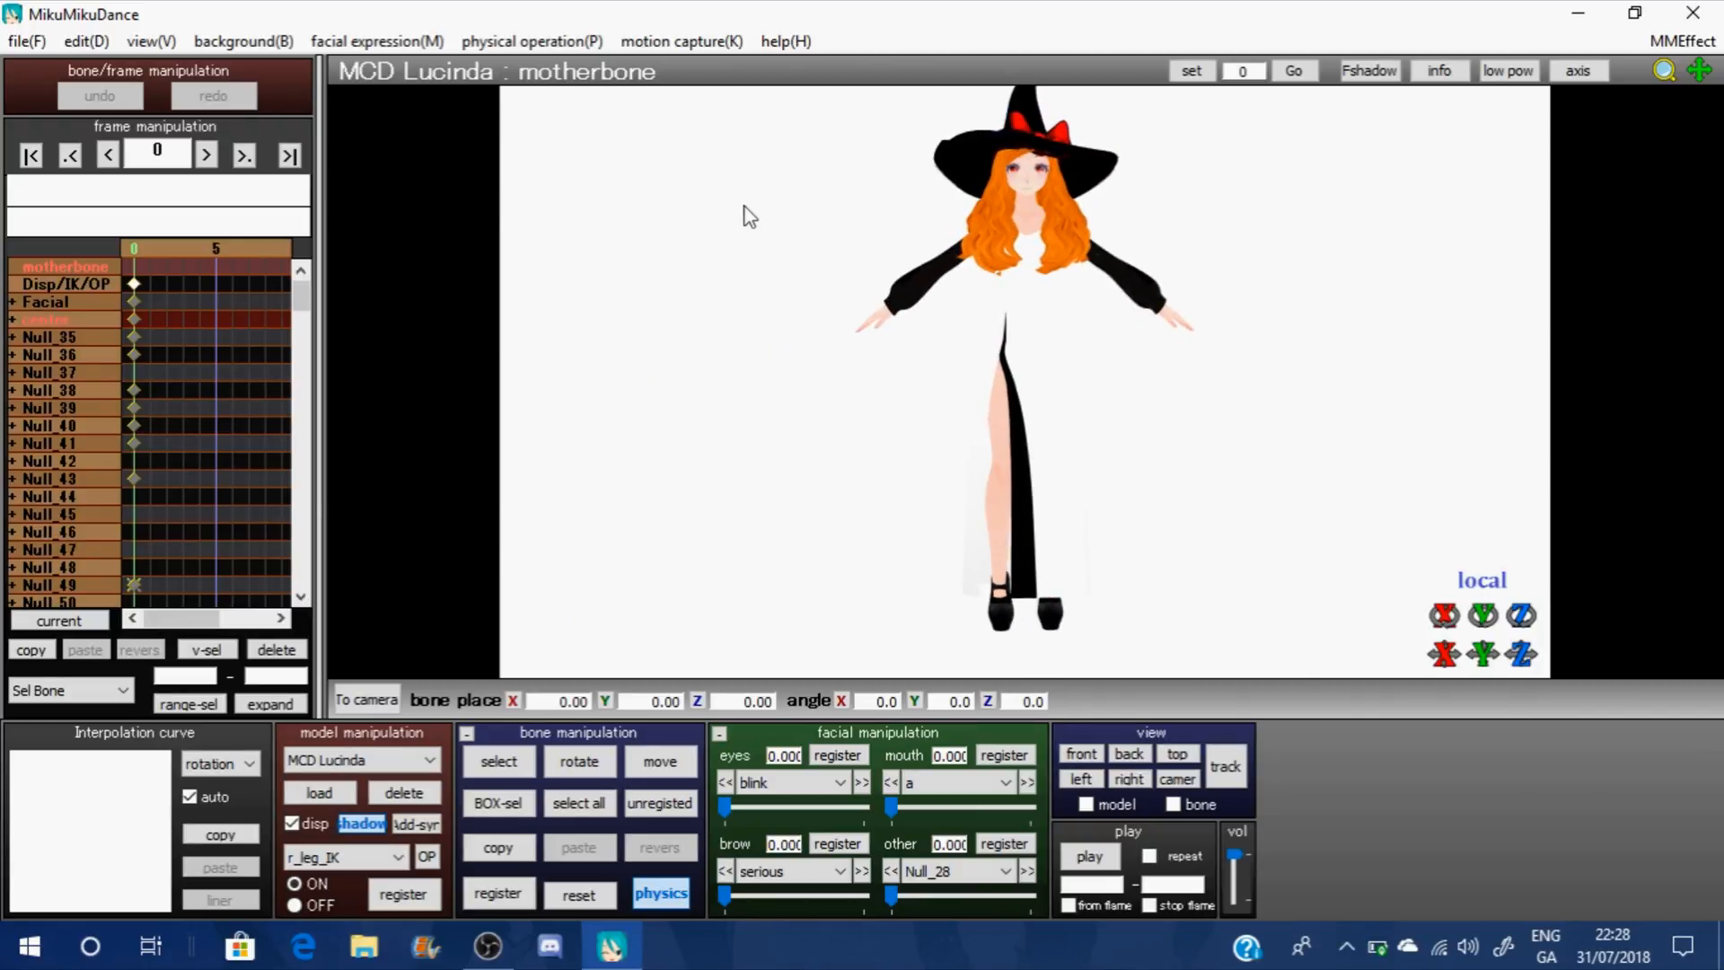
left_click(150, 42)
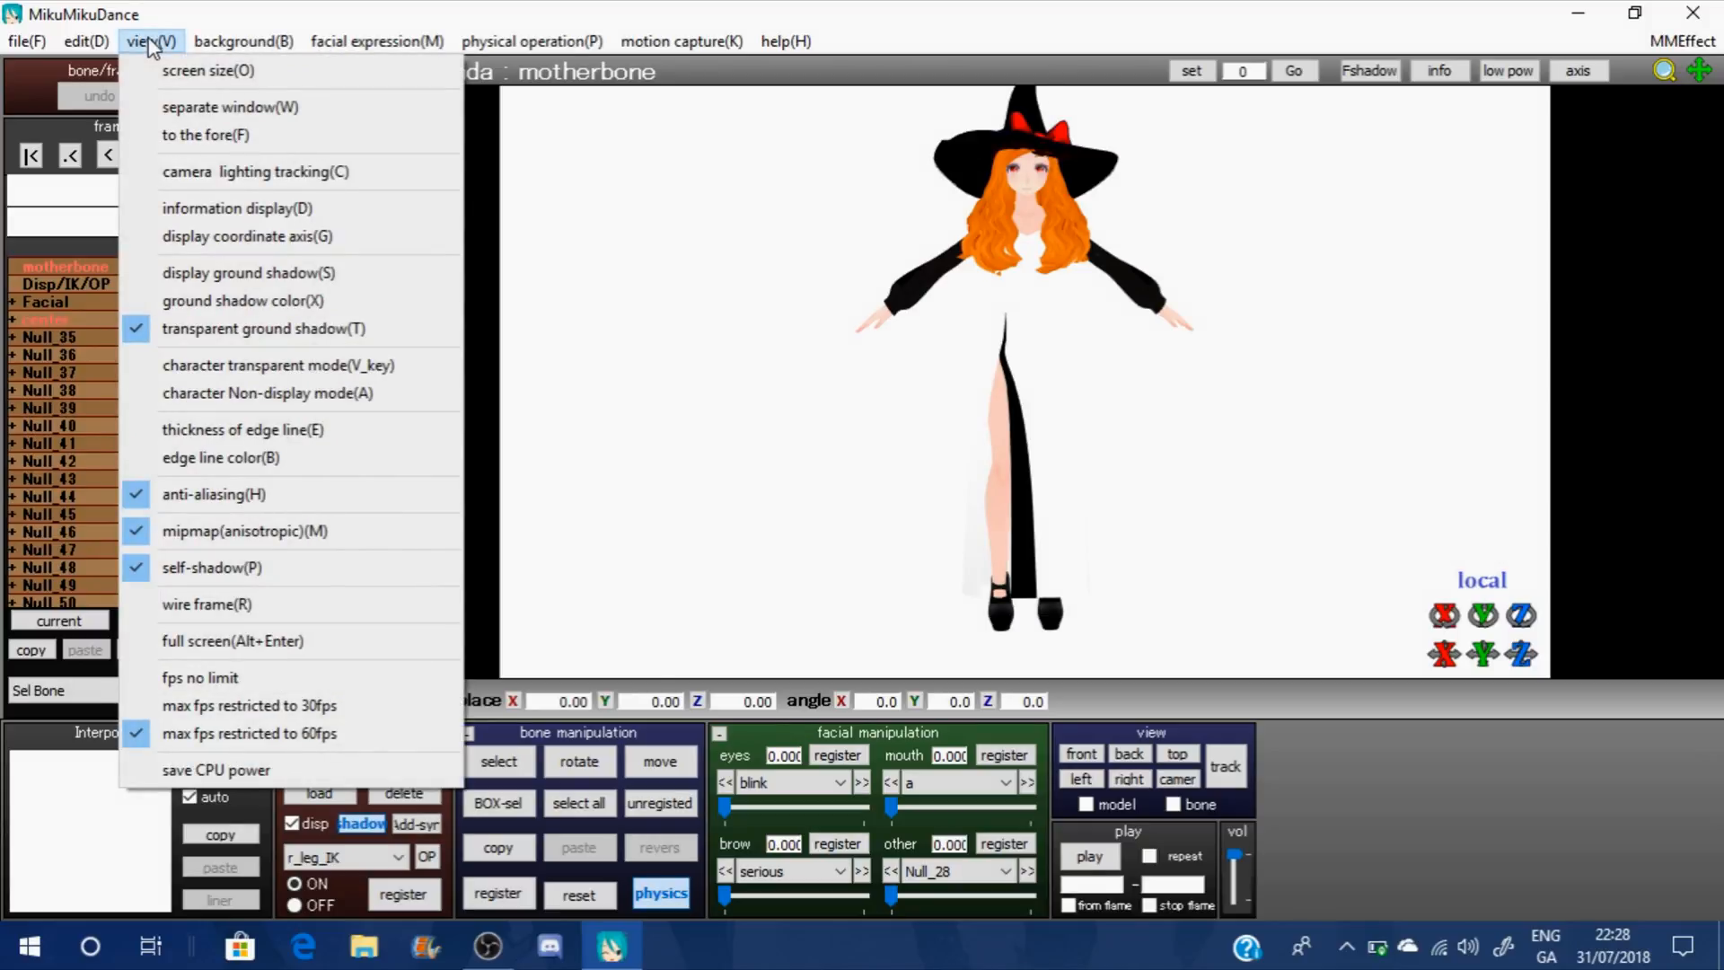
left_click(228, 430)
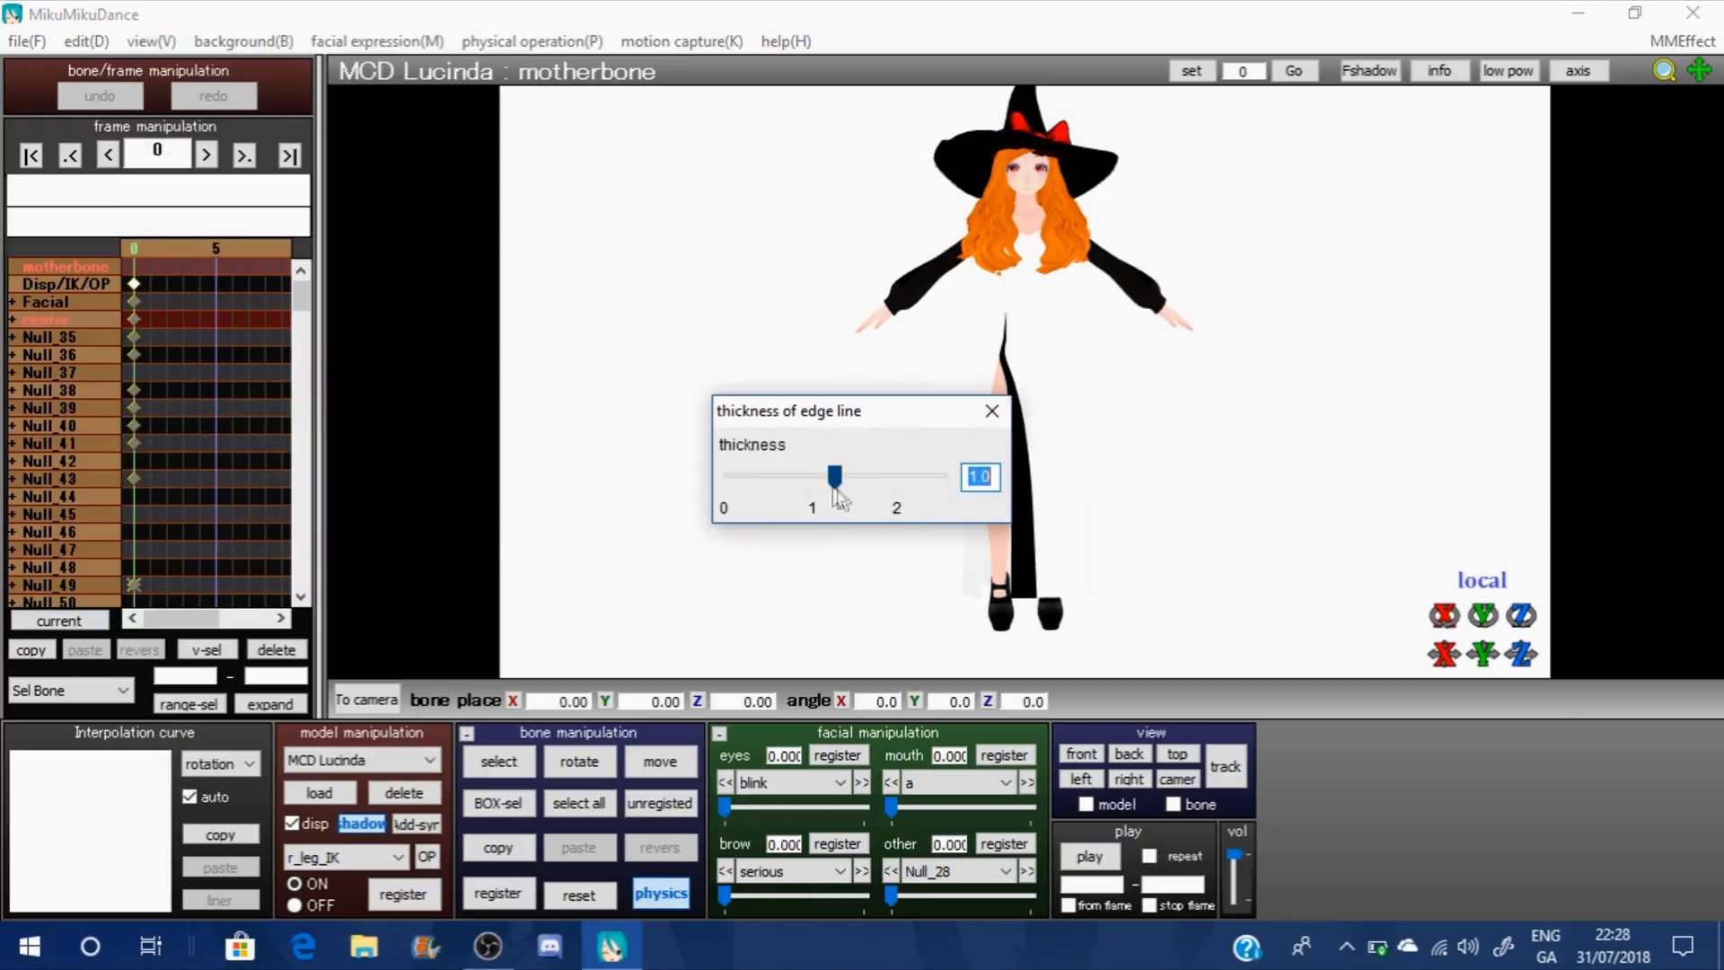
left_click_drag(839, 491, 660, 500)
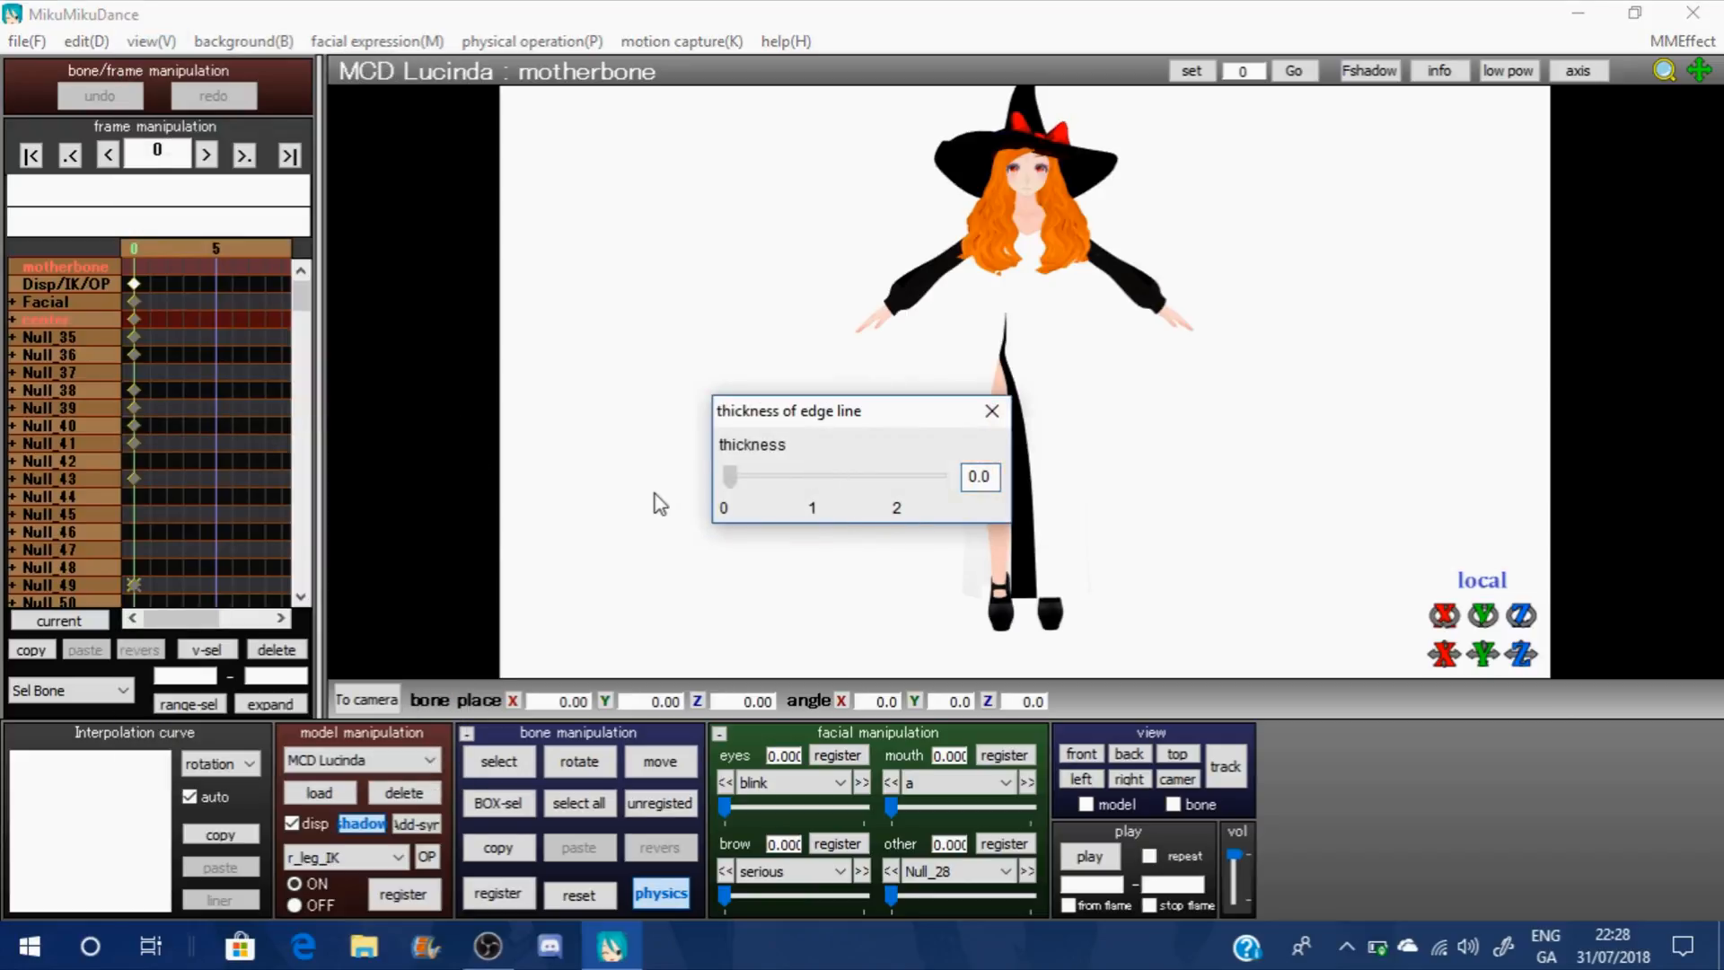
left_click(993, 413)
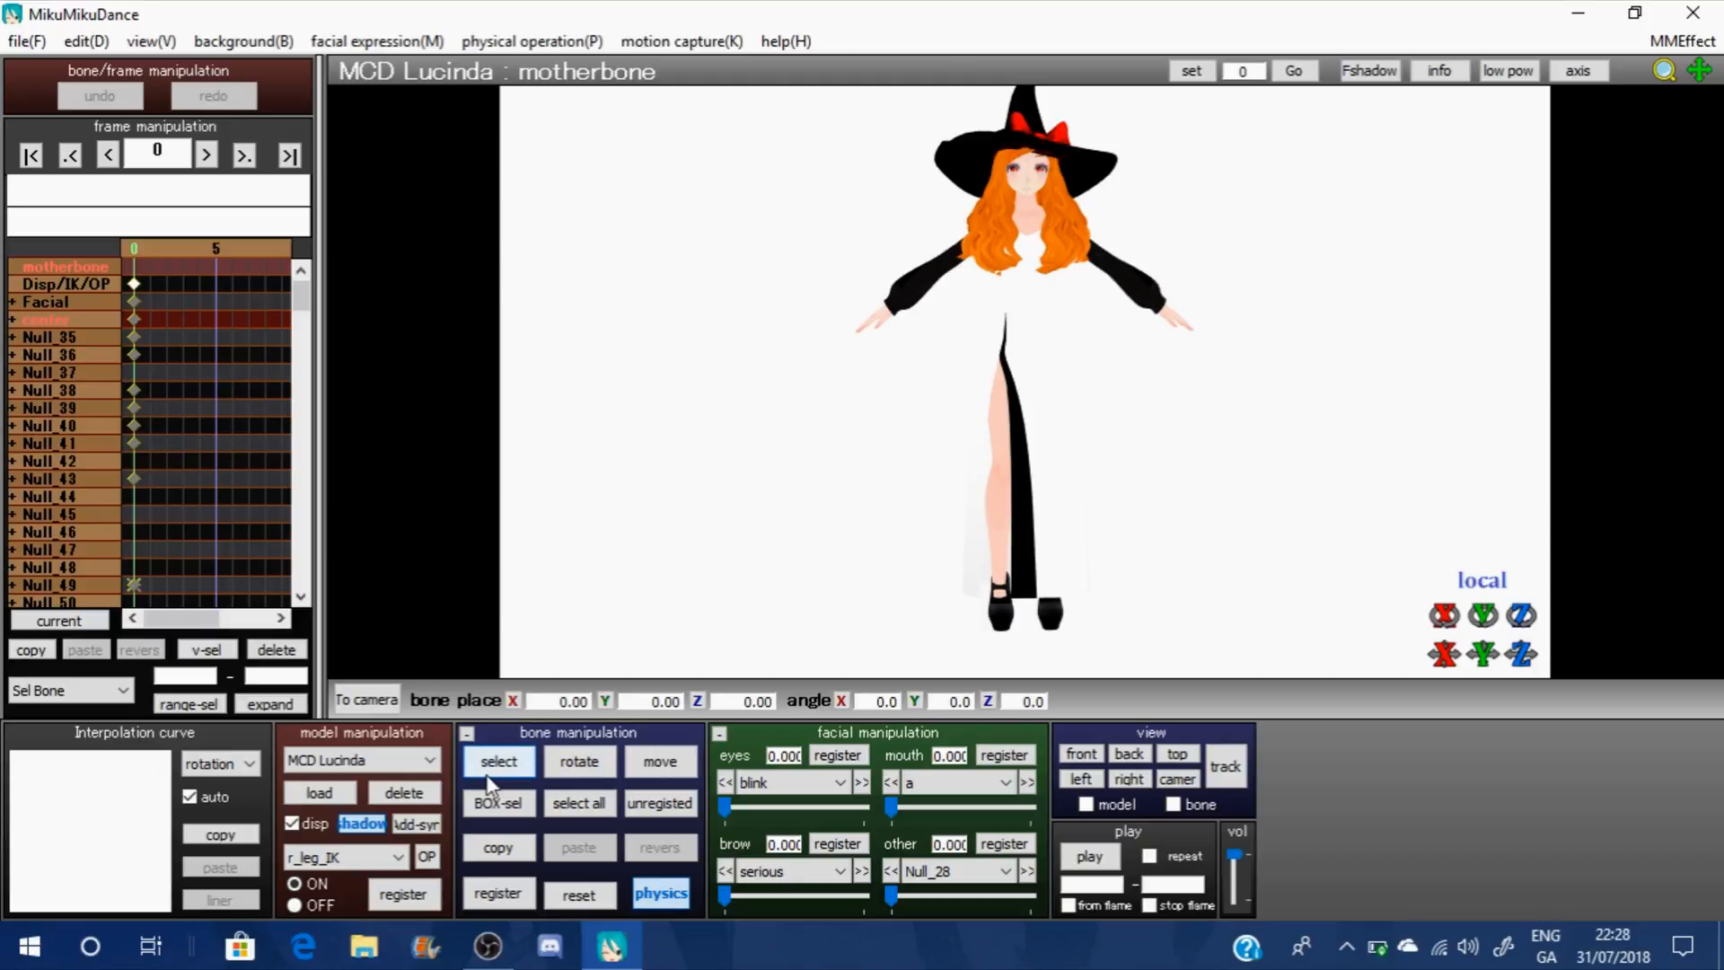
Select all of MCD Lucinda's bones and load motion 1.vmd from MMD Stuff's Rockabye folder, accepting the motion for matching bone names
left_click(566, 808)
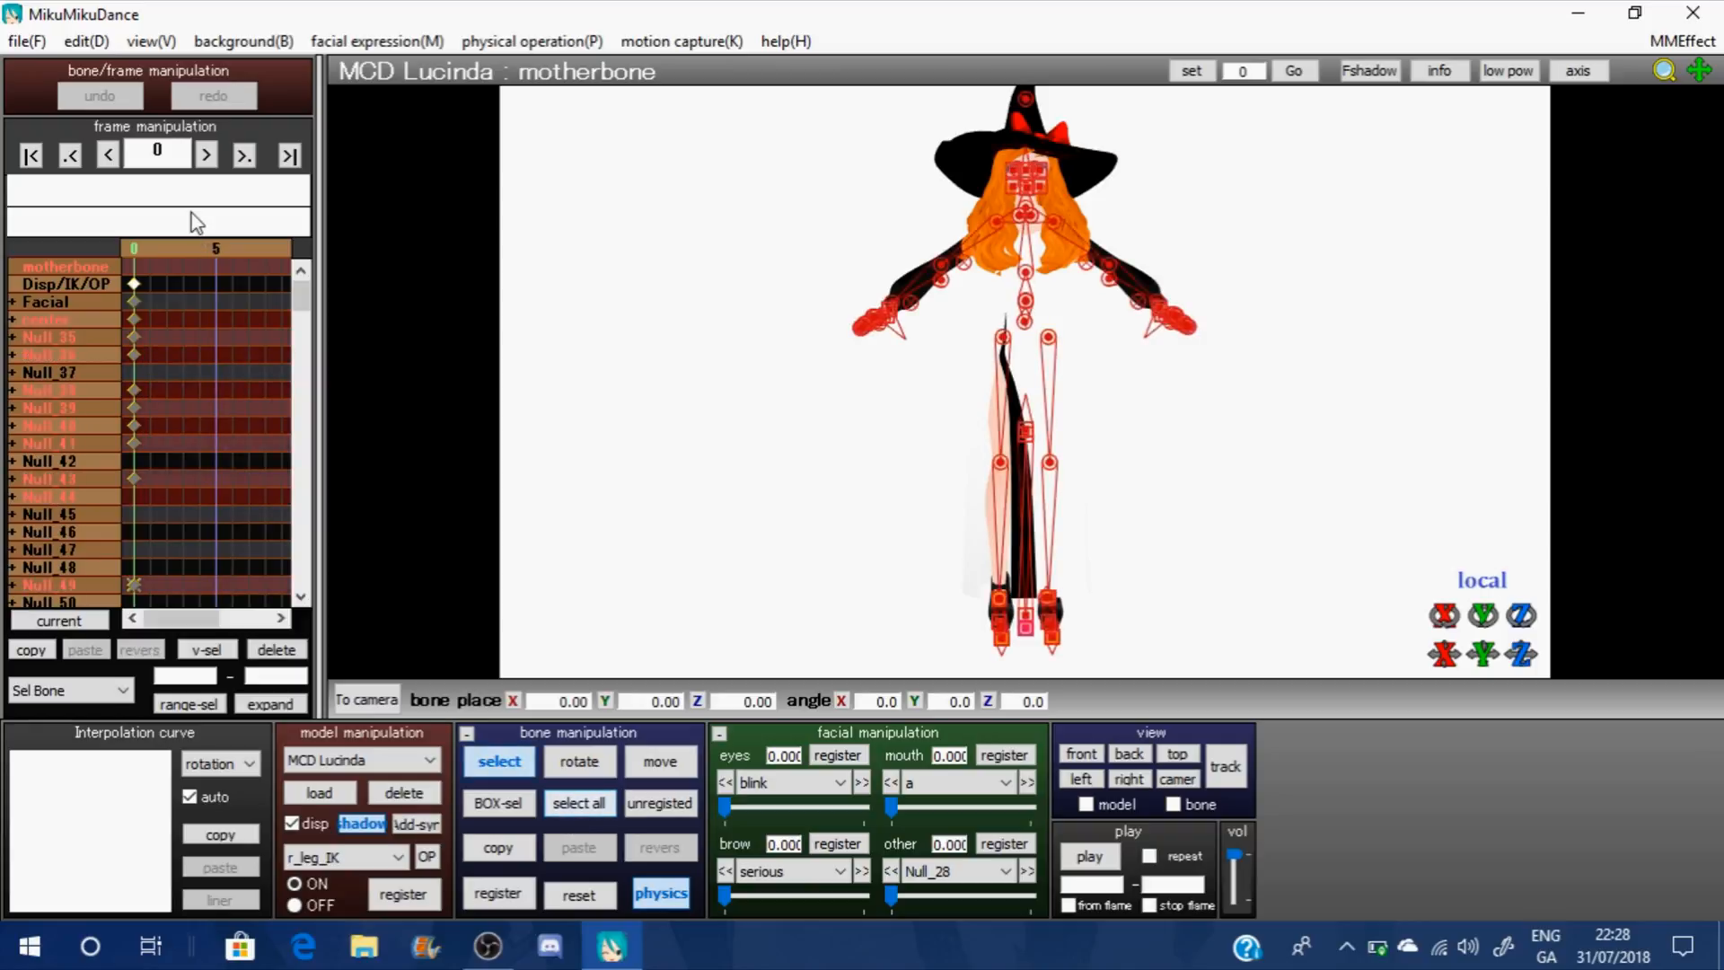
left_click(27, 42)
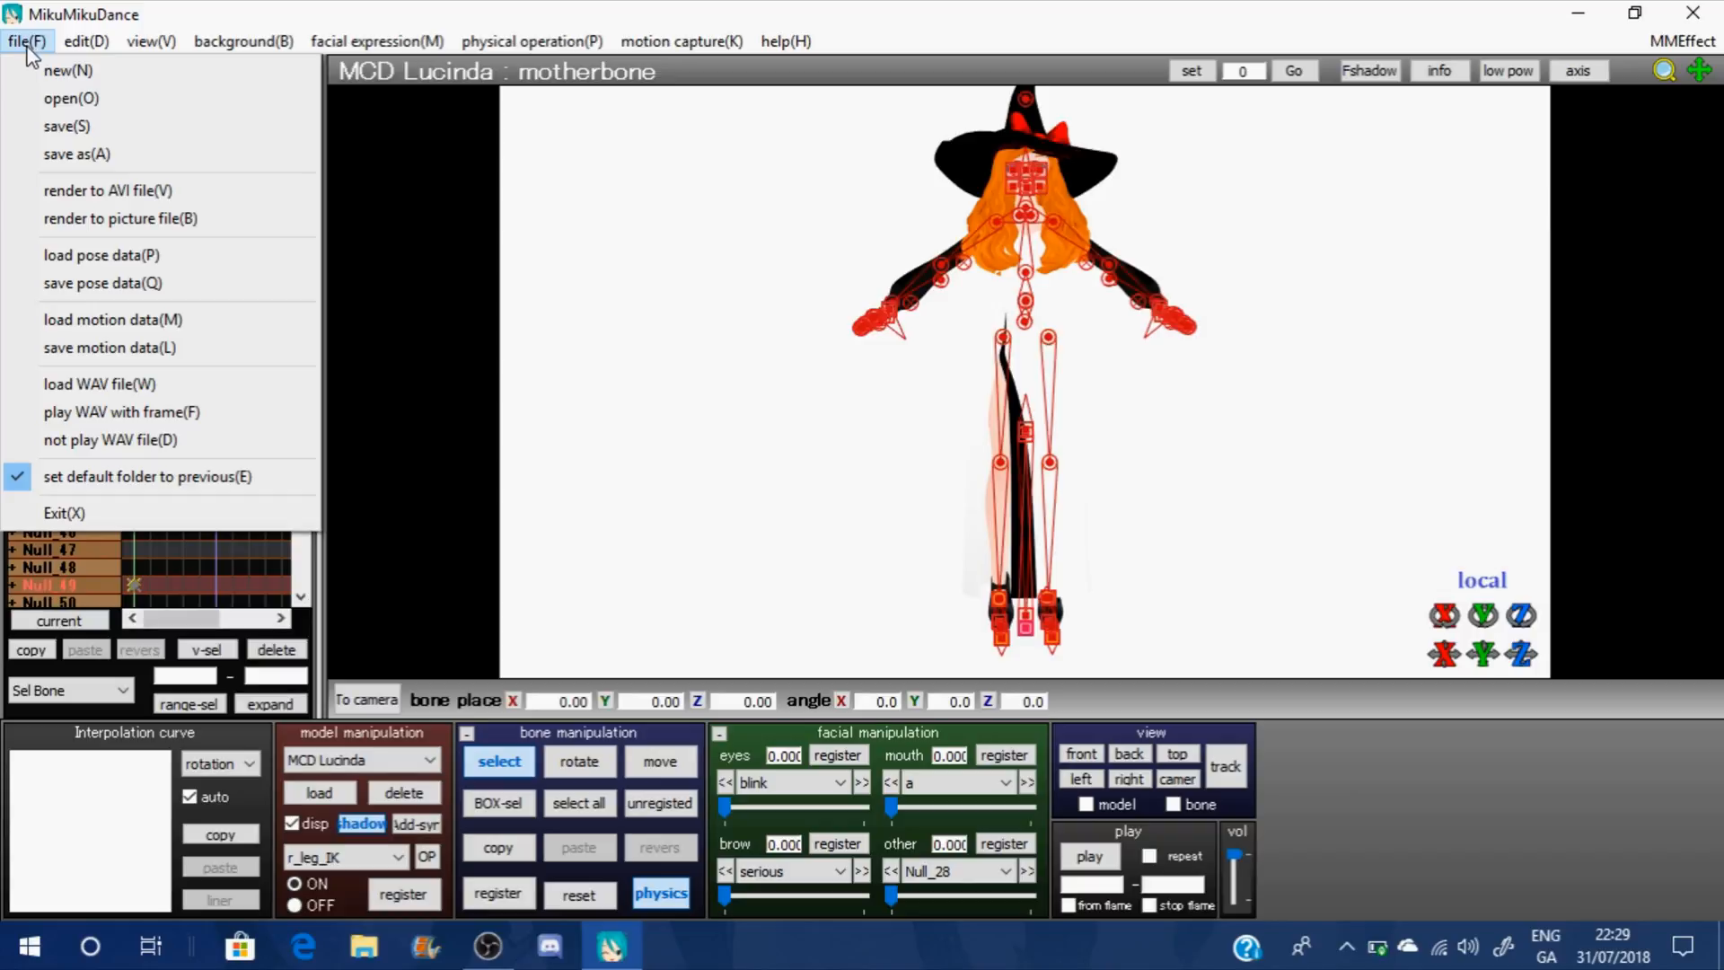
left_click(72, 320)
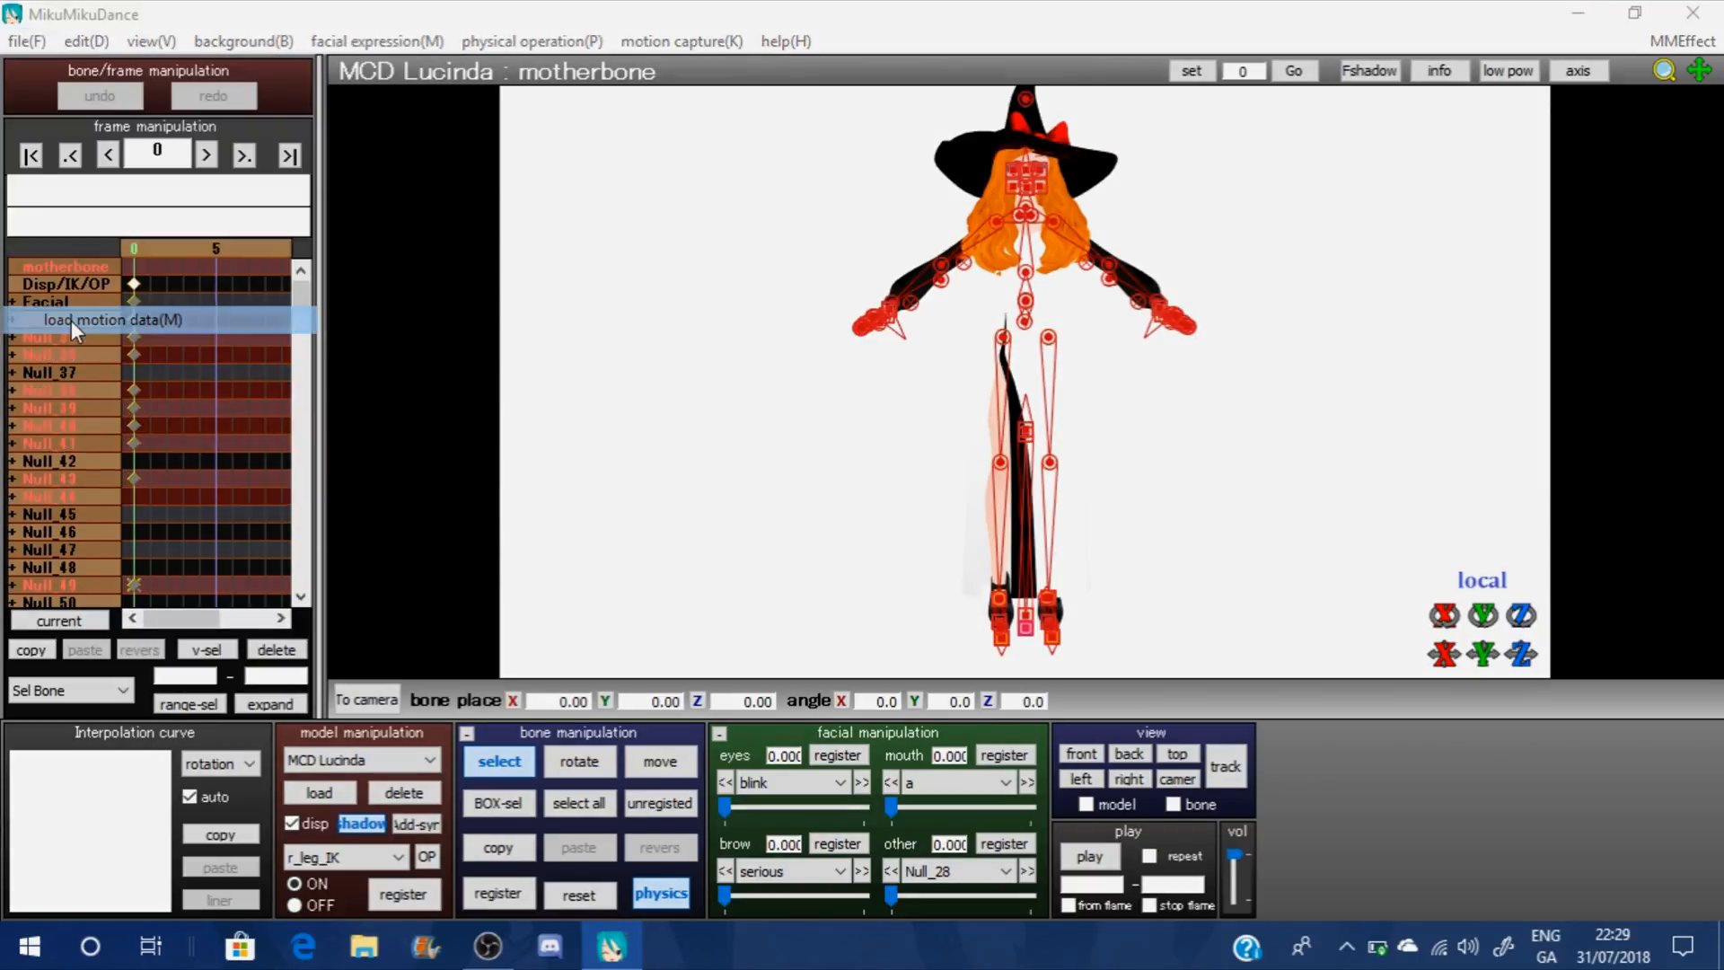
left_click(114, 462)
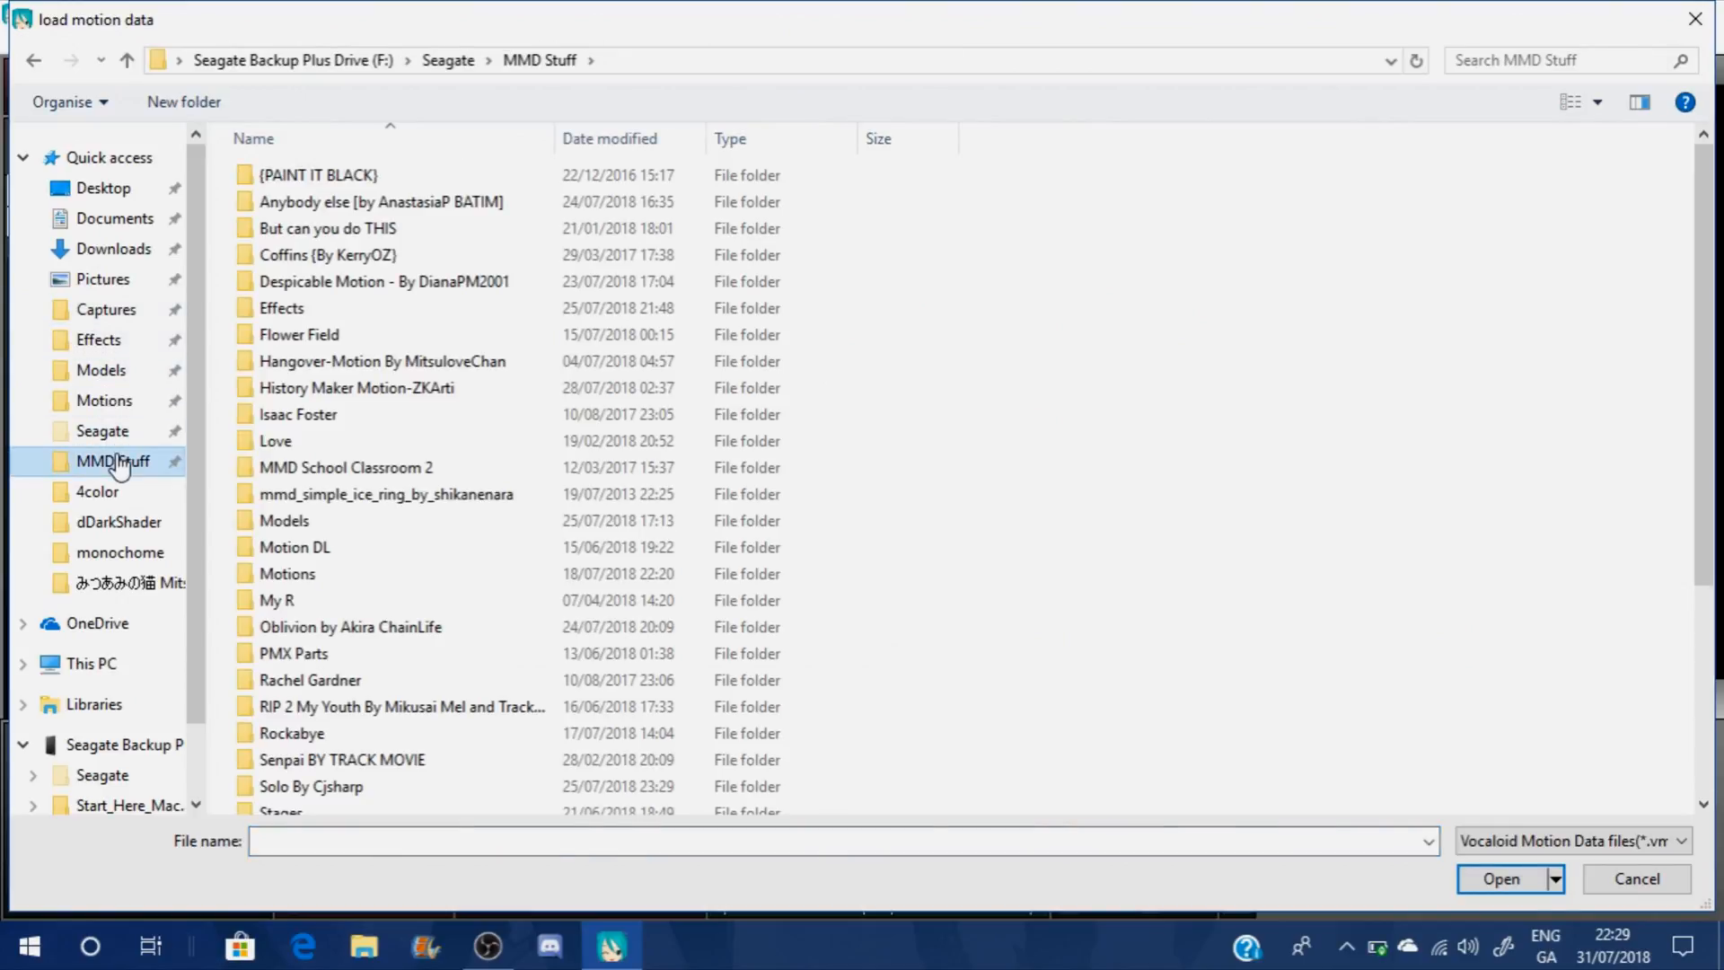
scroll(374, 476, "down", 4)
double_click(366, 438)
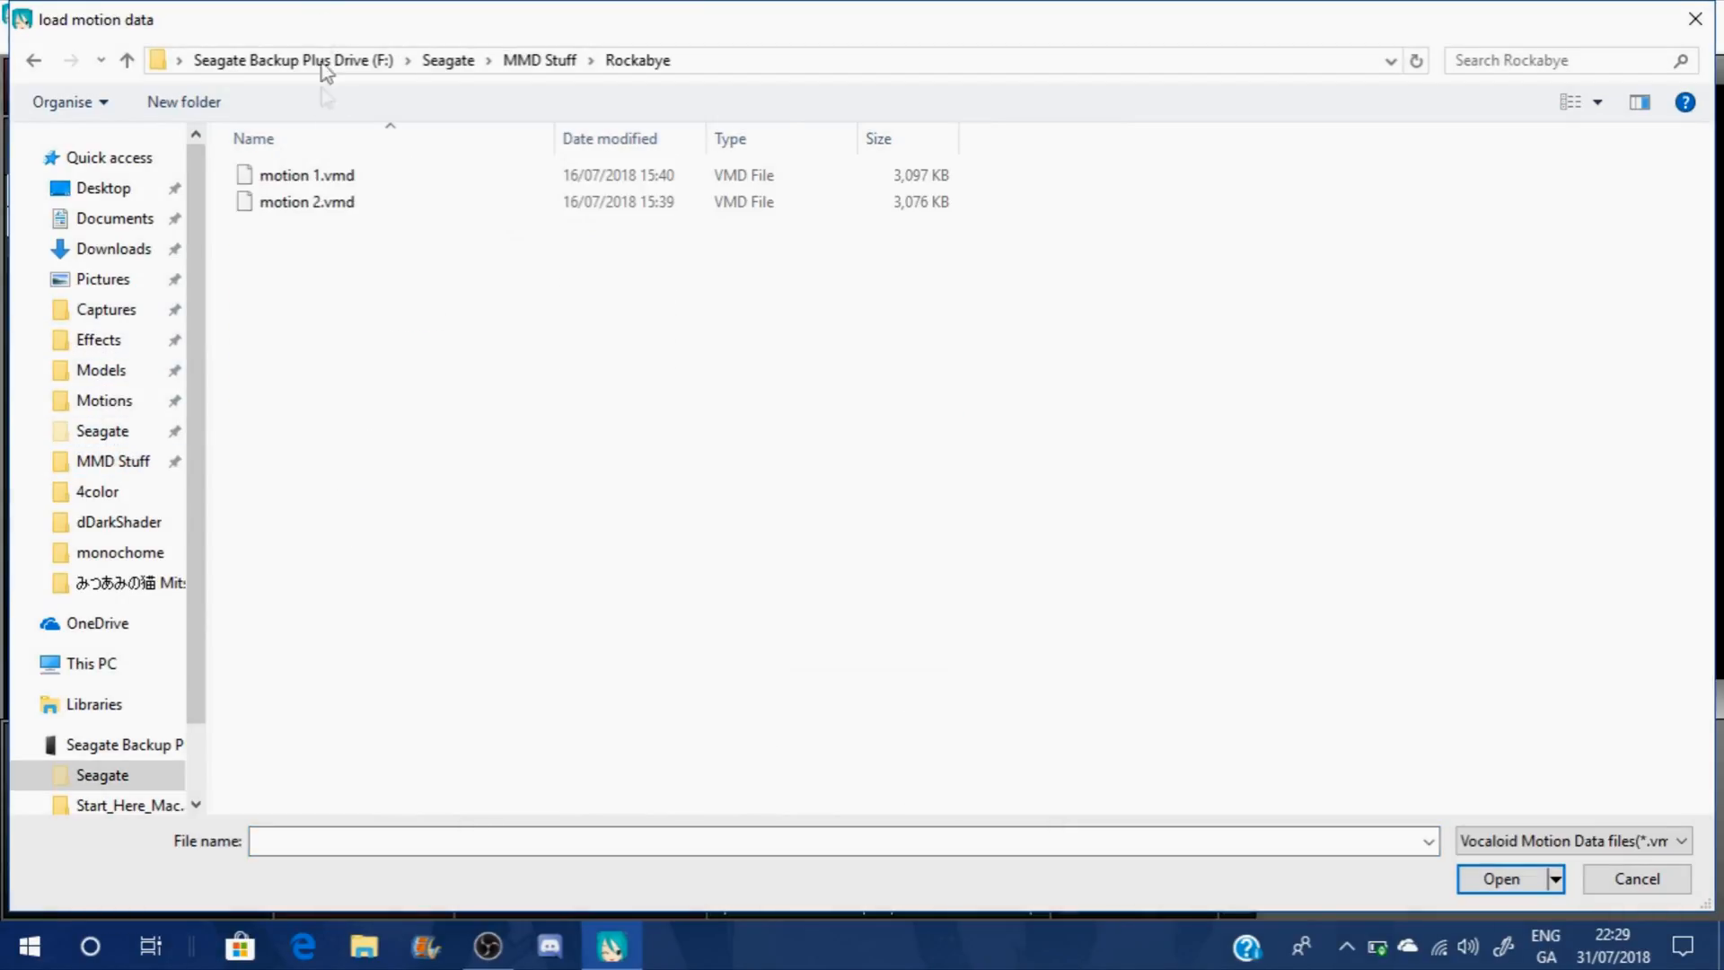
double_click(320, 175)
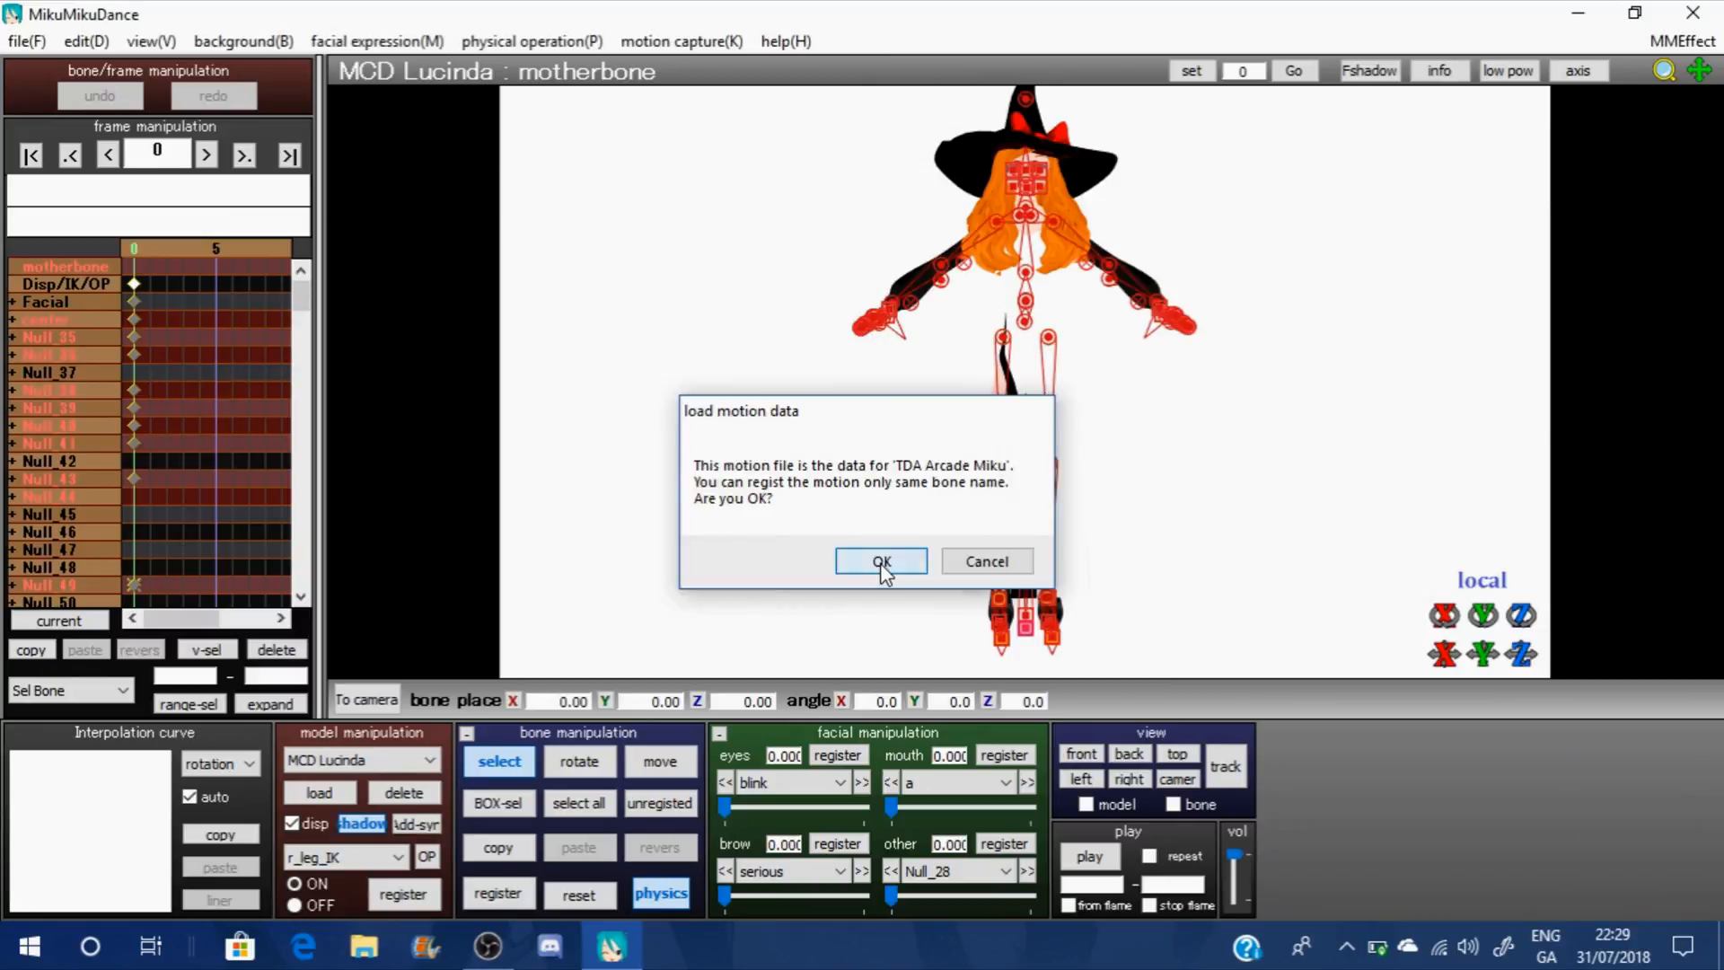
left_click(881, 561)
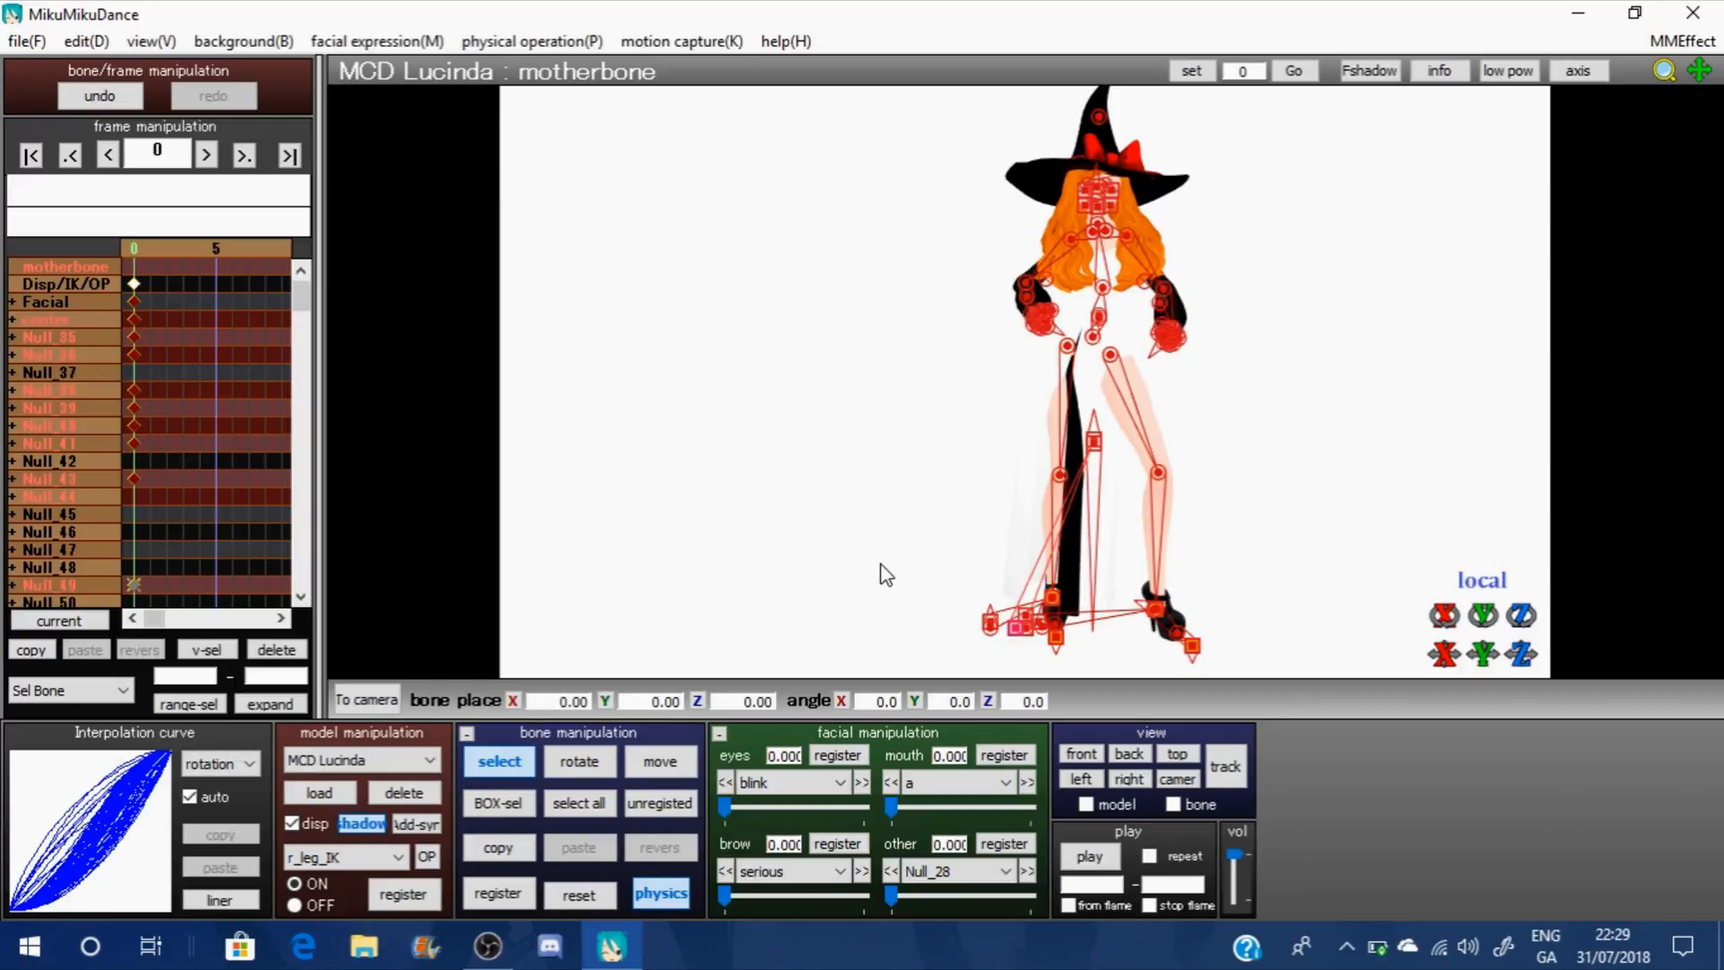
Switch from model editing to camera, light and accessory editing
left_click(368, 700)
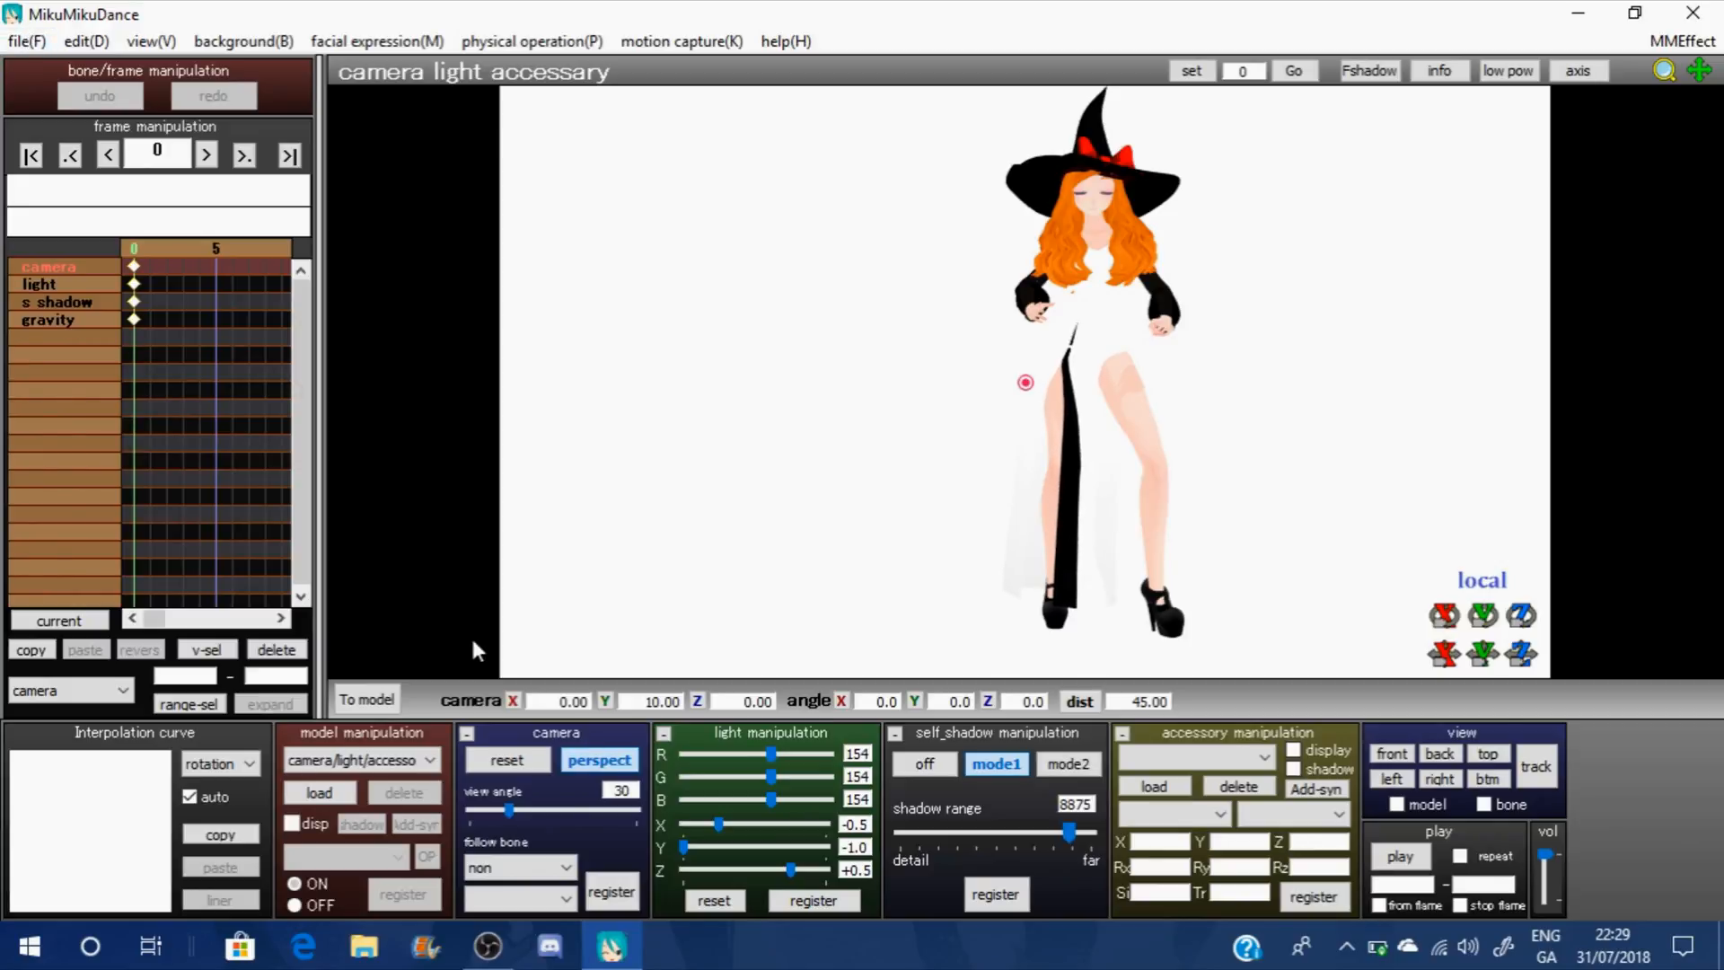
left_click(364, 700)
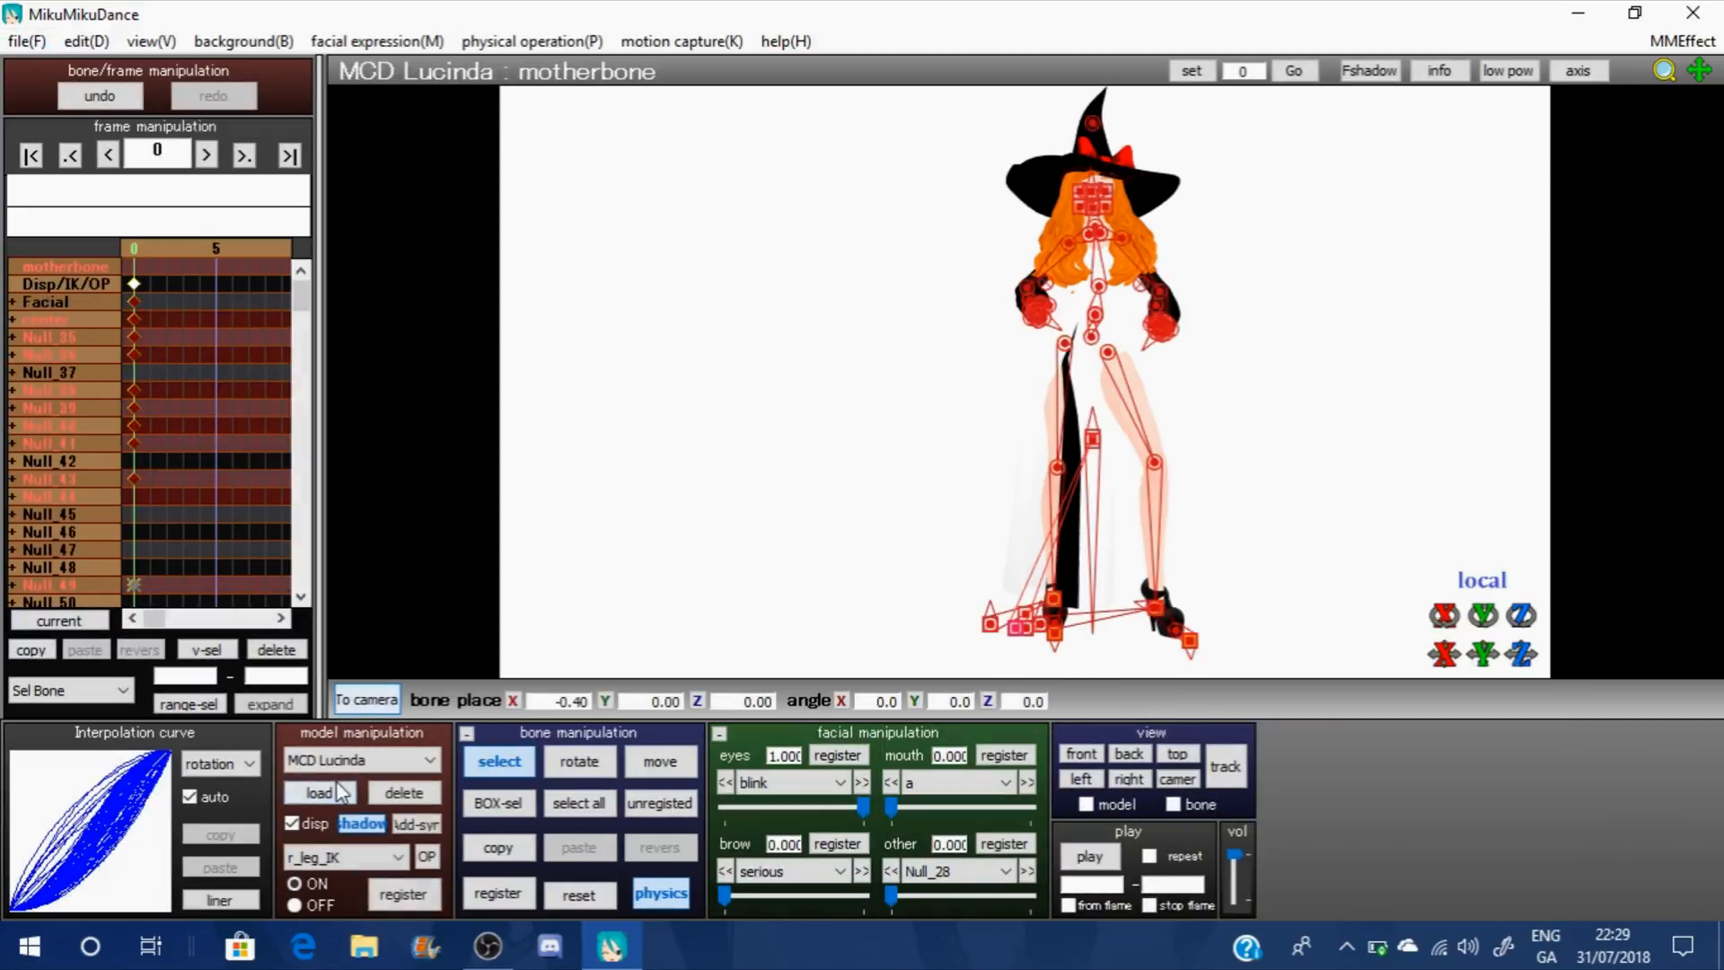
left_click(359, 702)
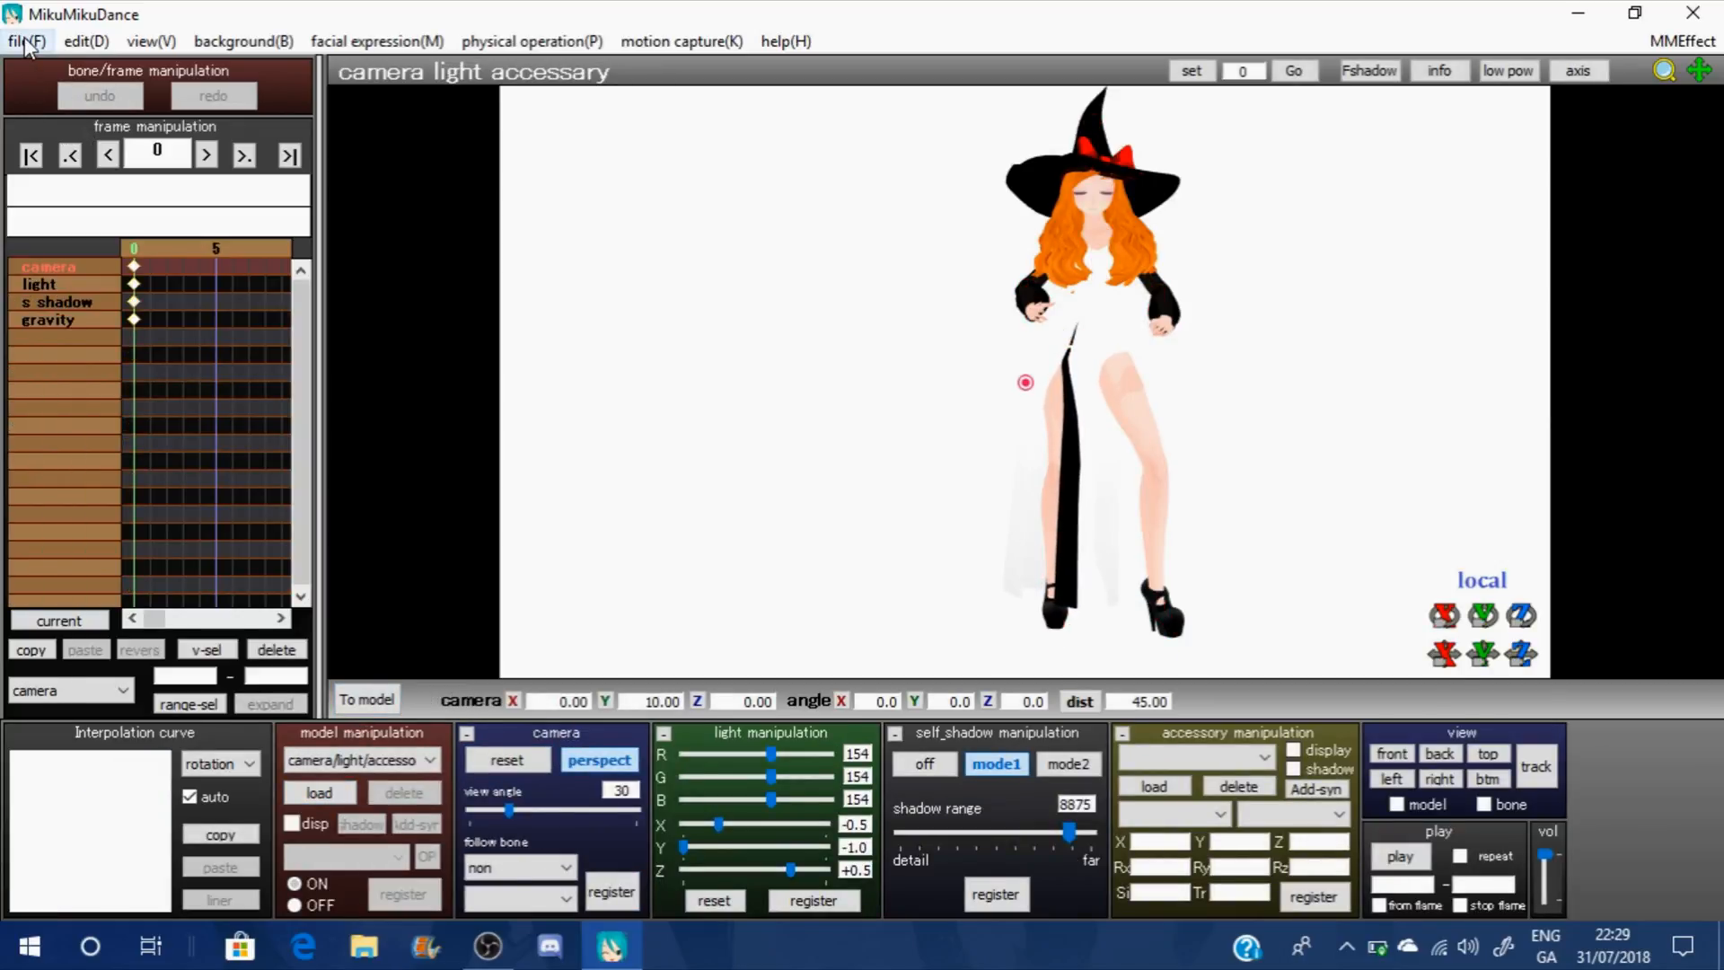
left_click(27, 42)
left_click(73, 348)
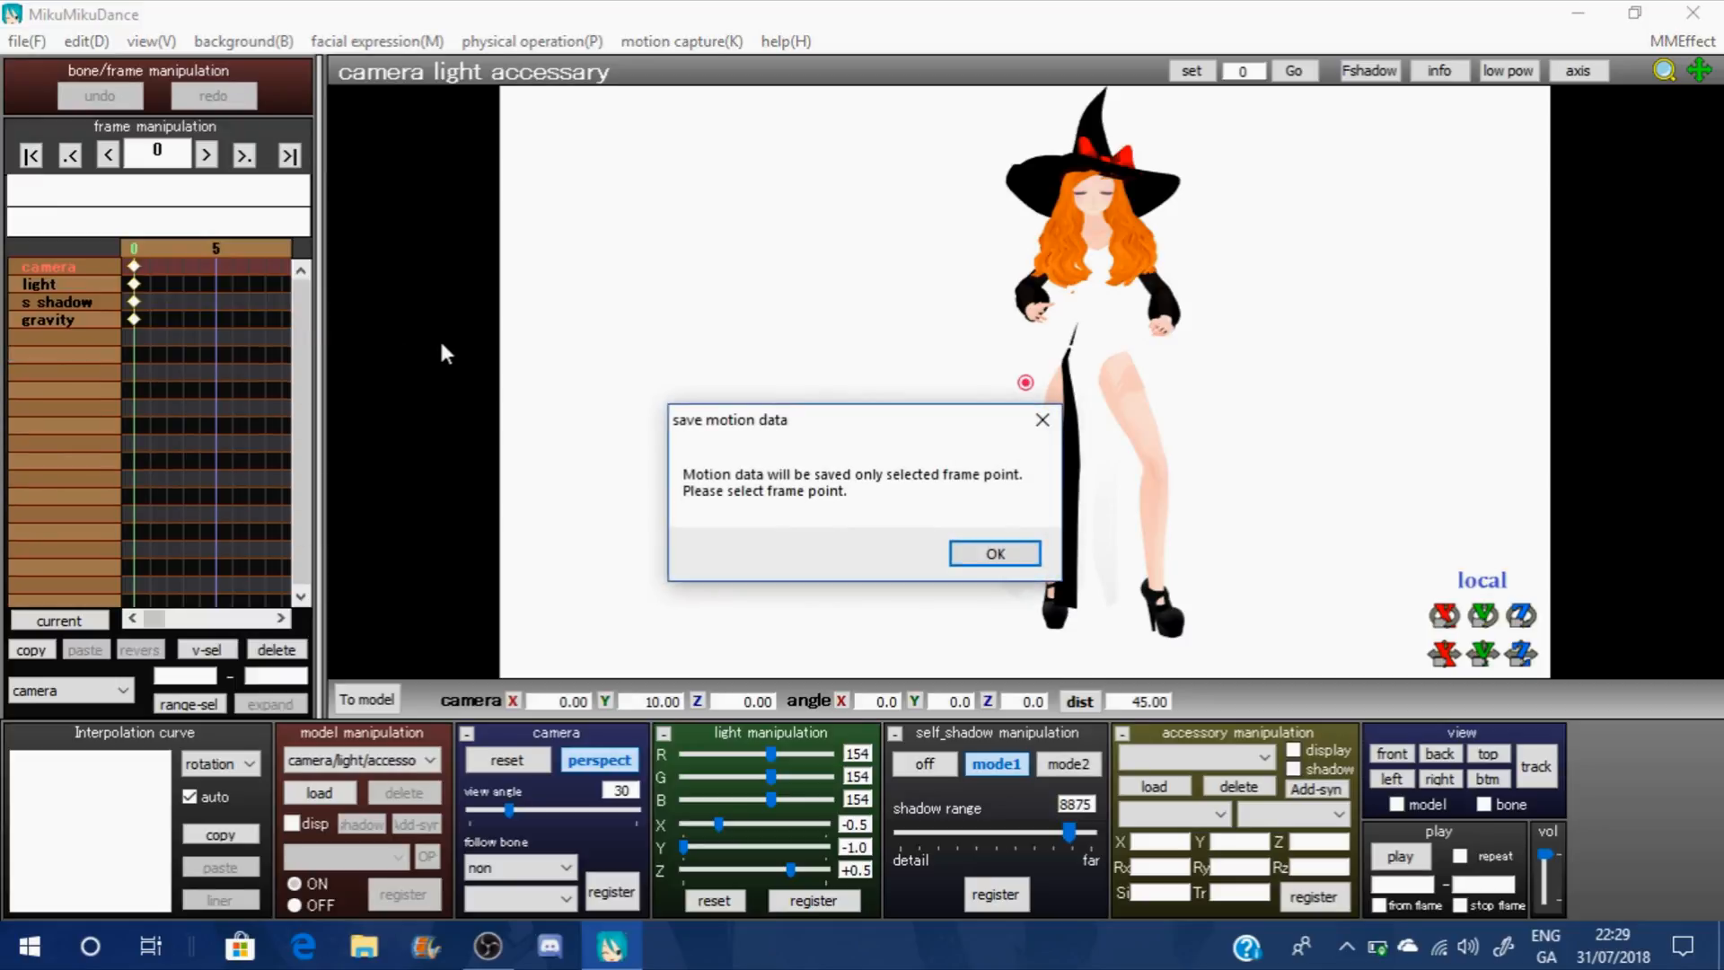
left_click(1043, 420)
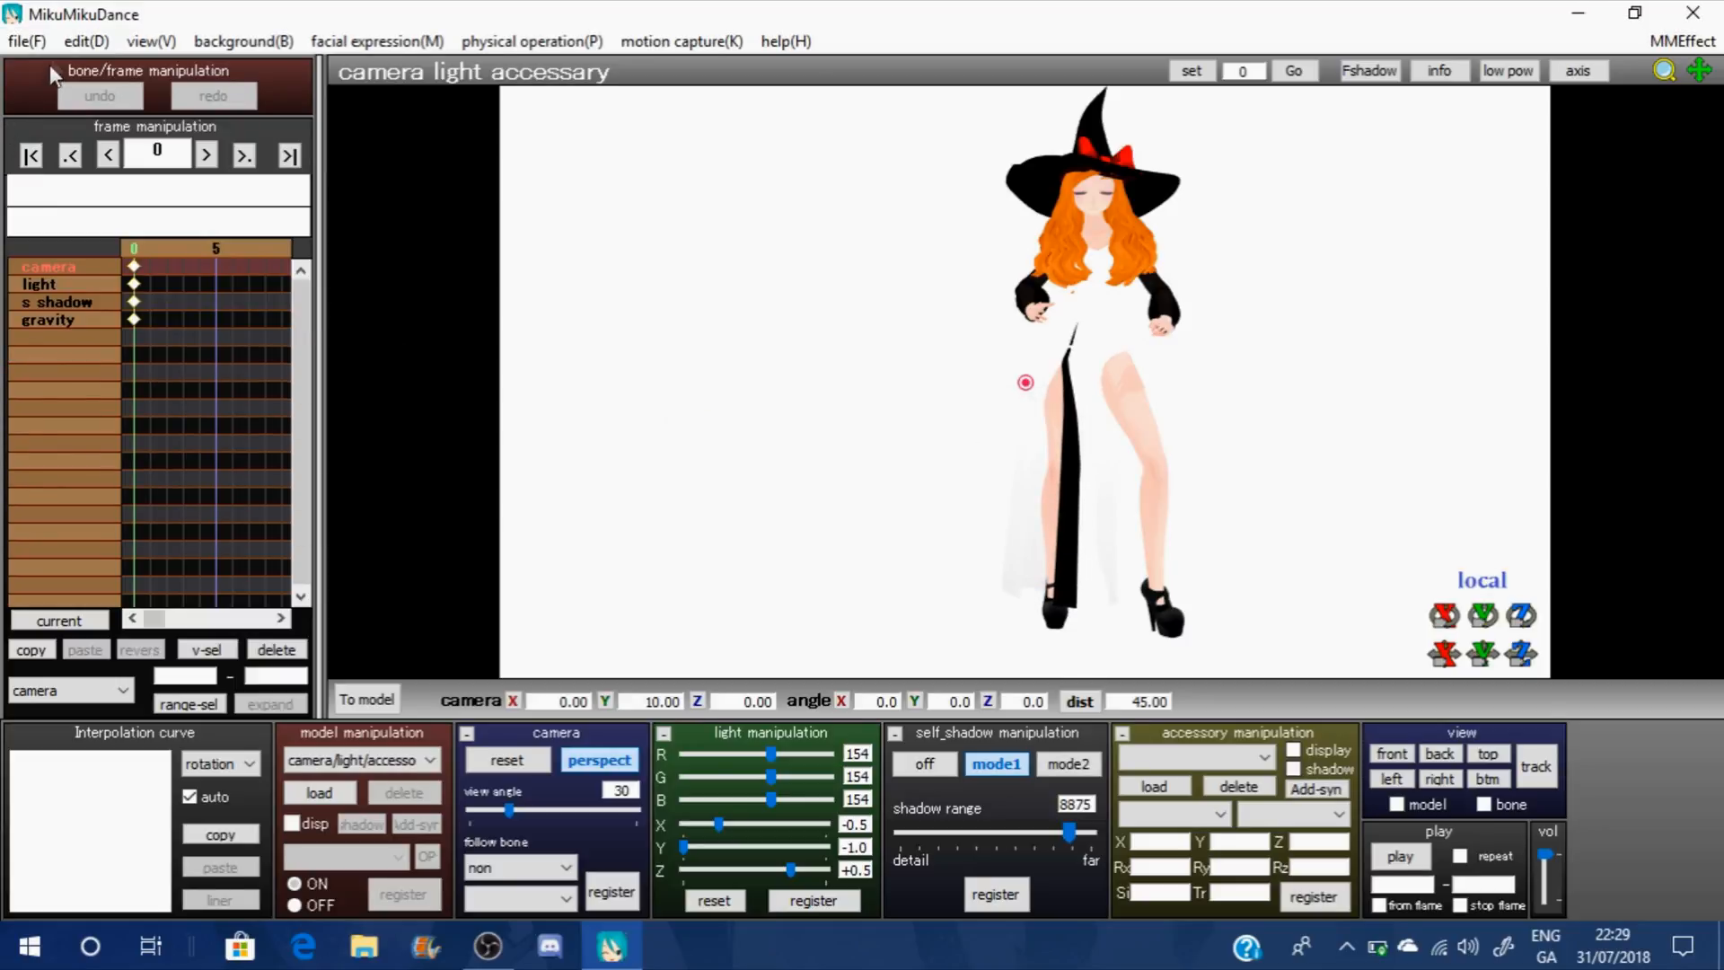
left_click(27, 42)
left_click(153, 319)
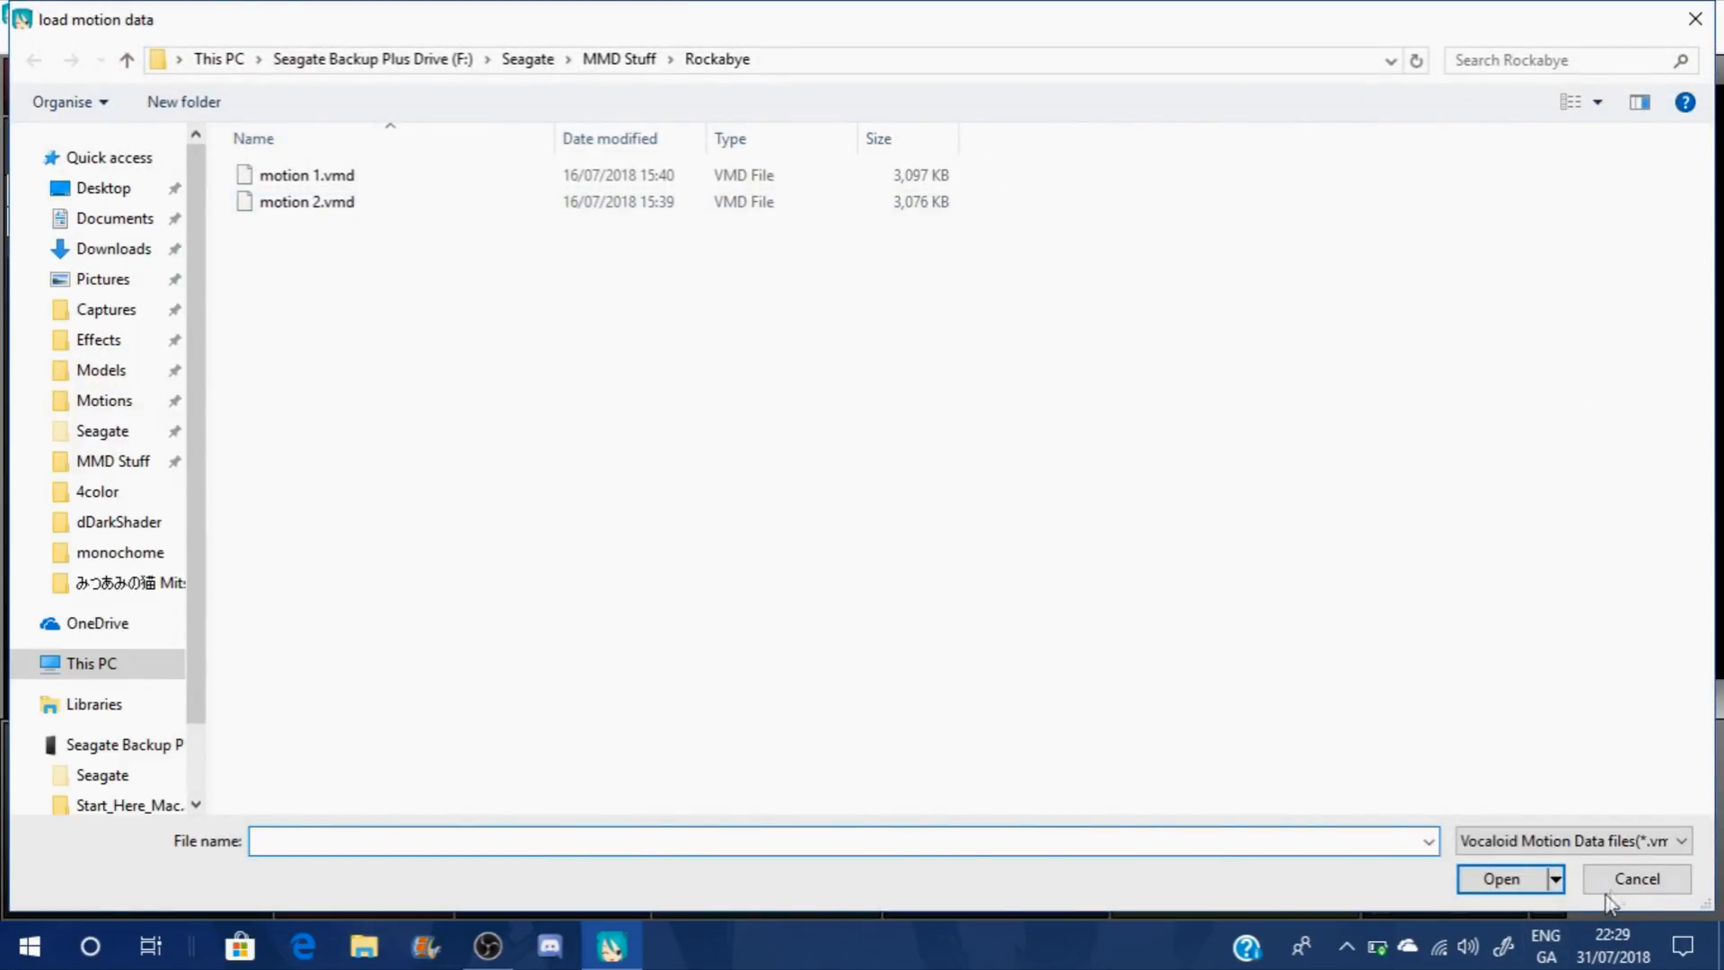
left_click(1637, 878)
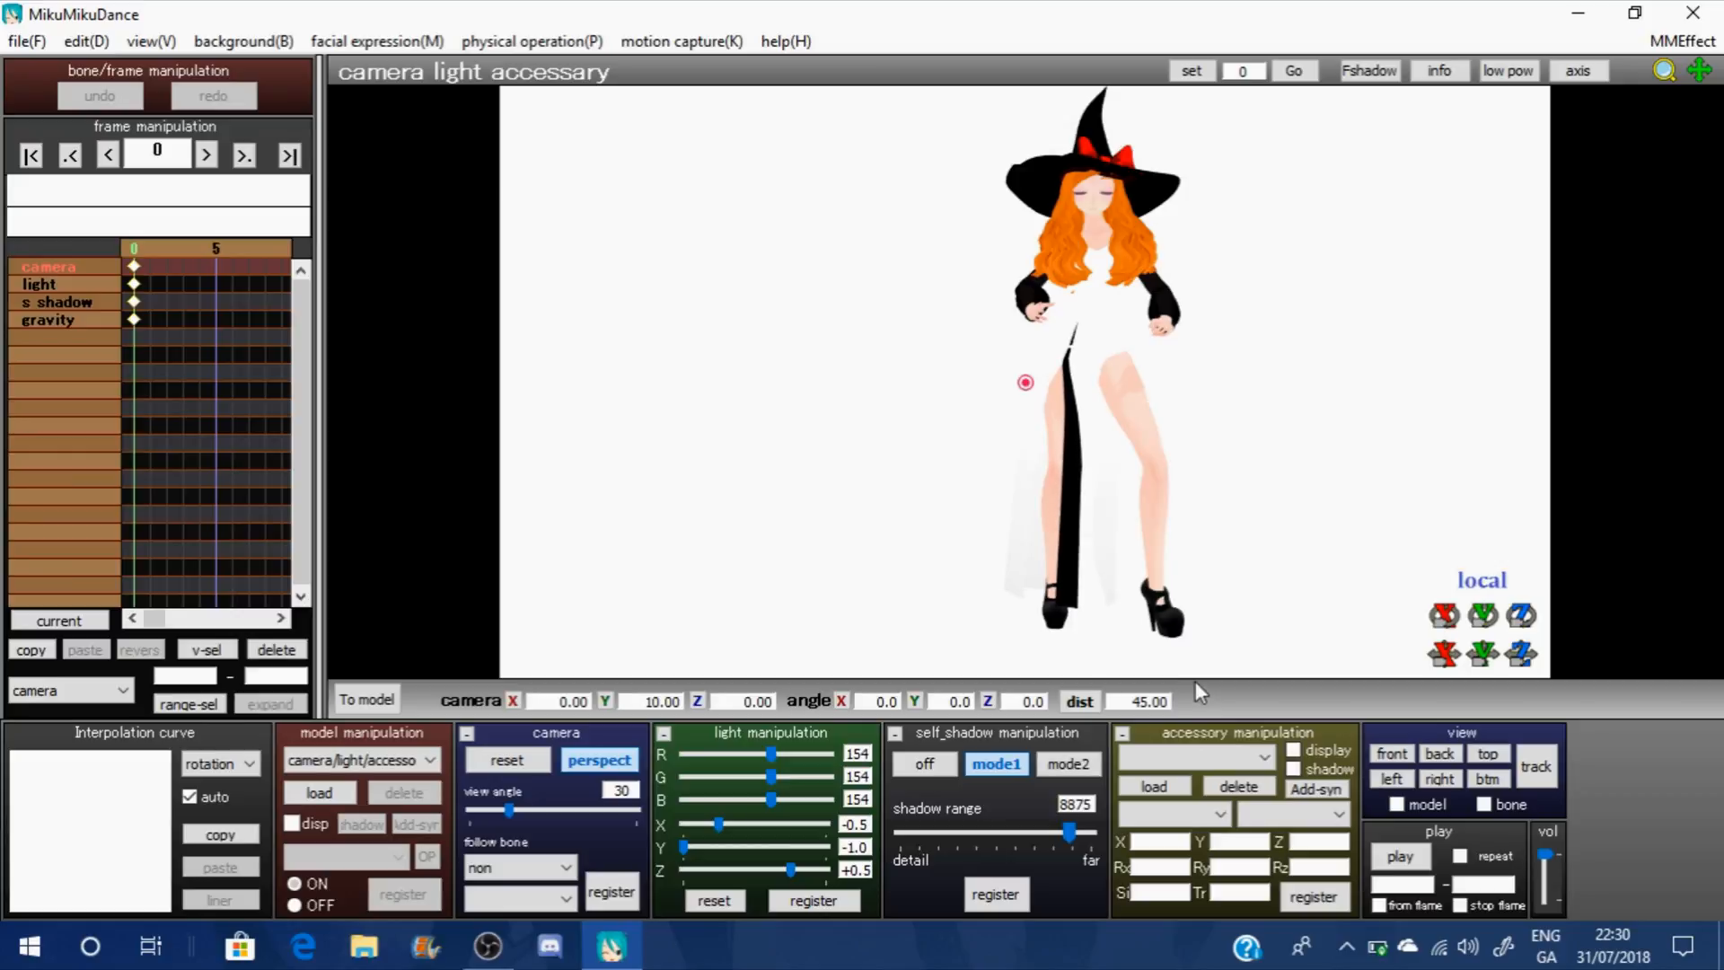
Load the stage model from MMD Stuff's Stages, Stage 38 folder and accept its model information
left_click(320, 794)
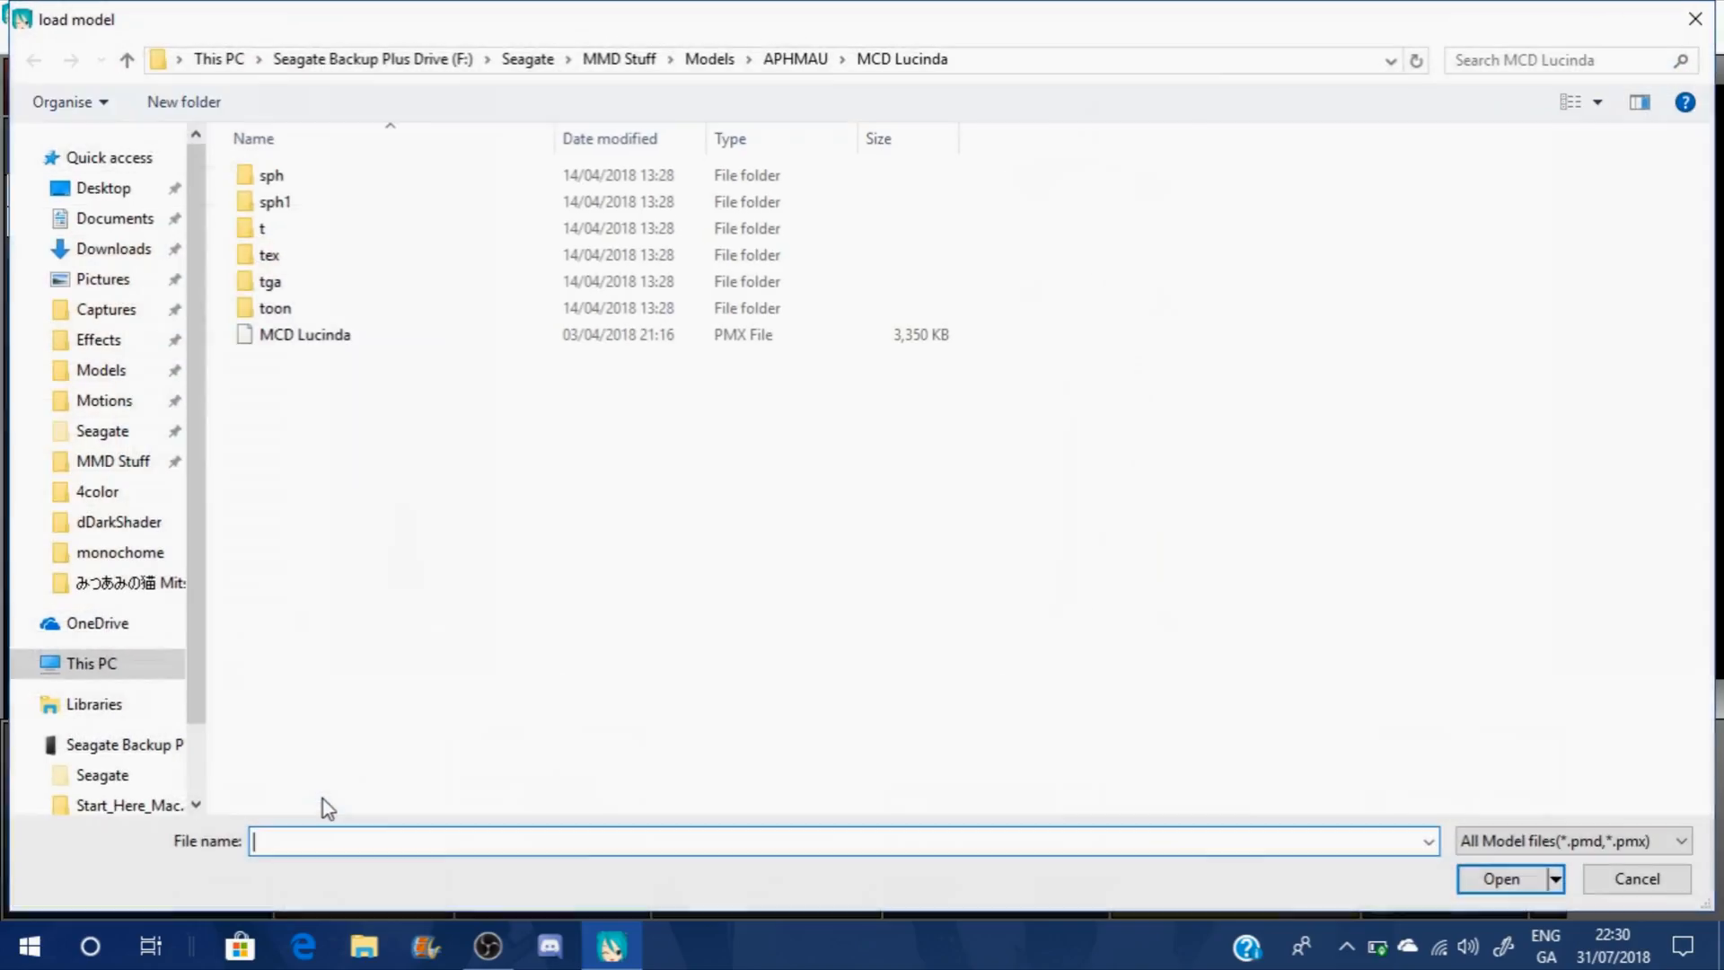
left_click(129, 462)
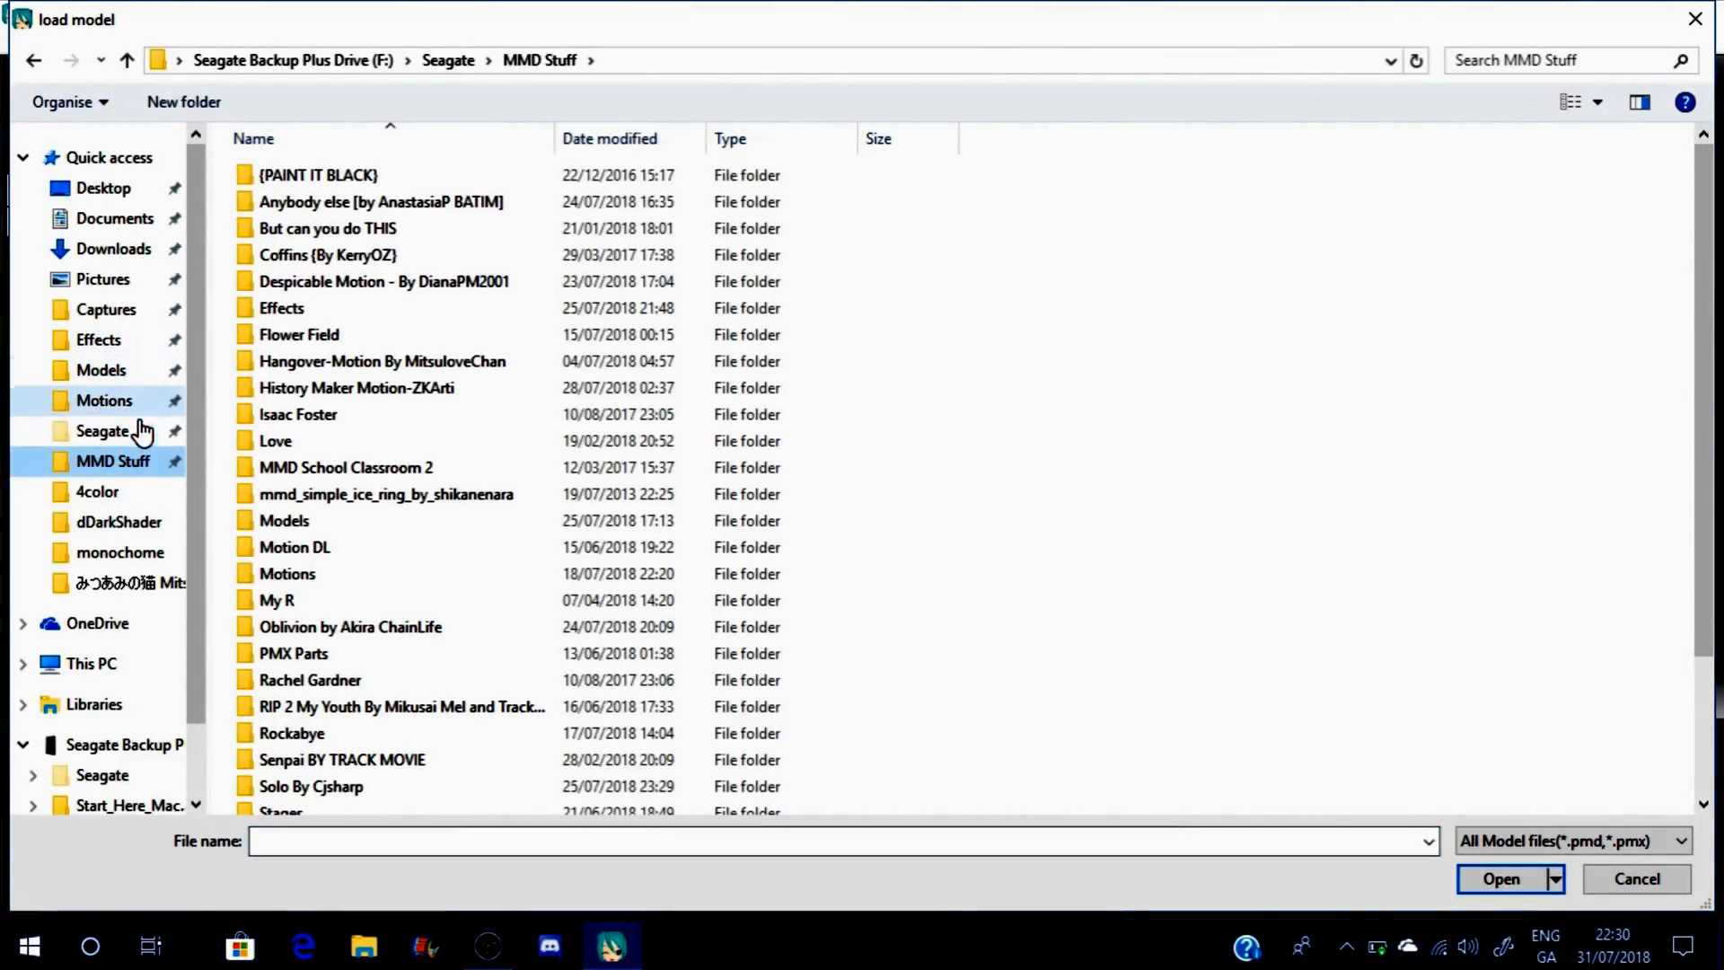
left_click(272, 814)
double_click(273, 801)
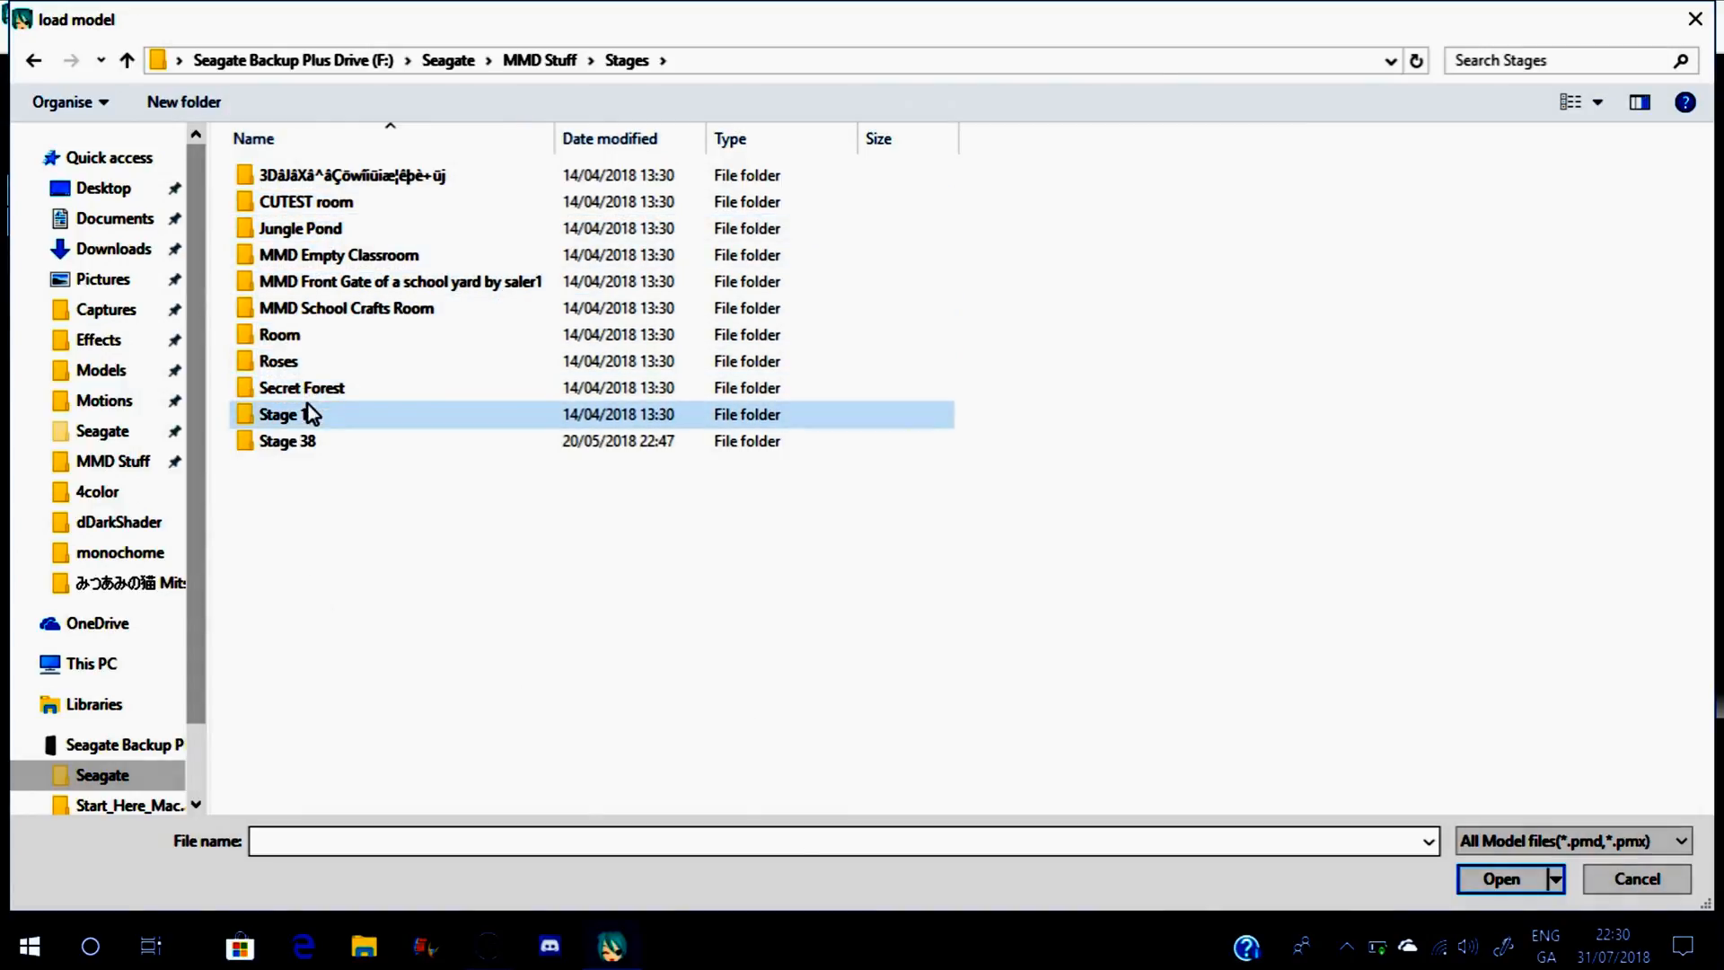
left_click(306, 442)
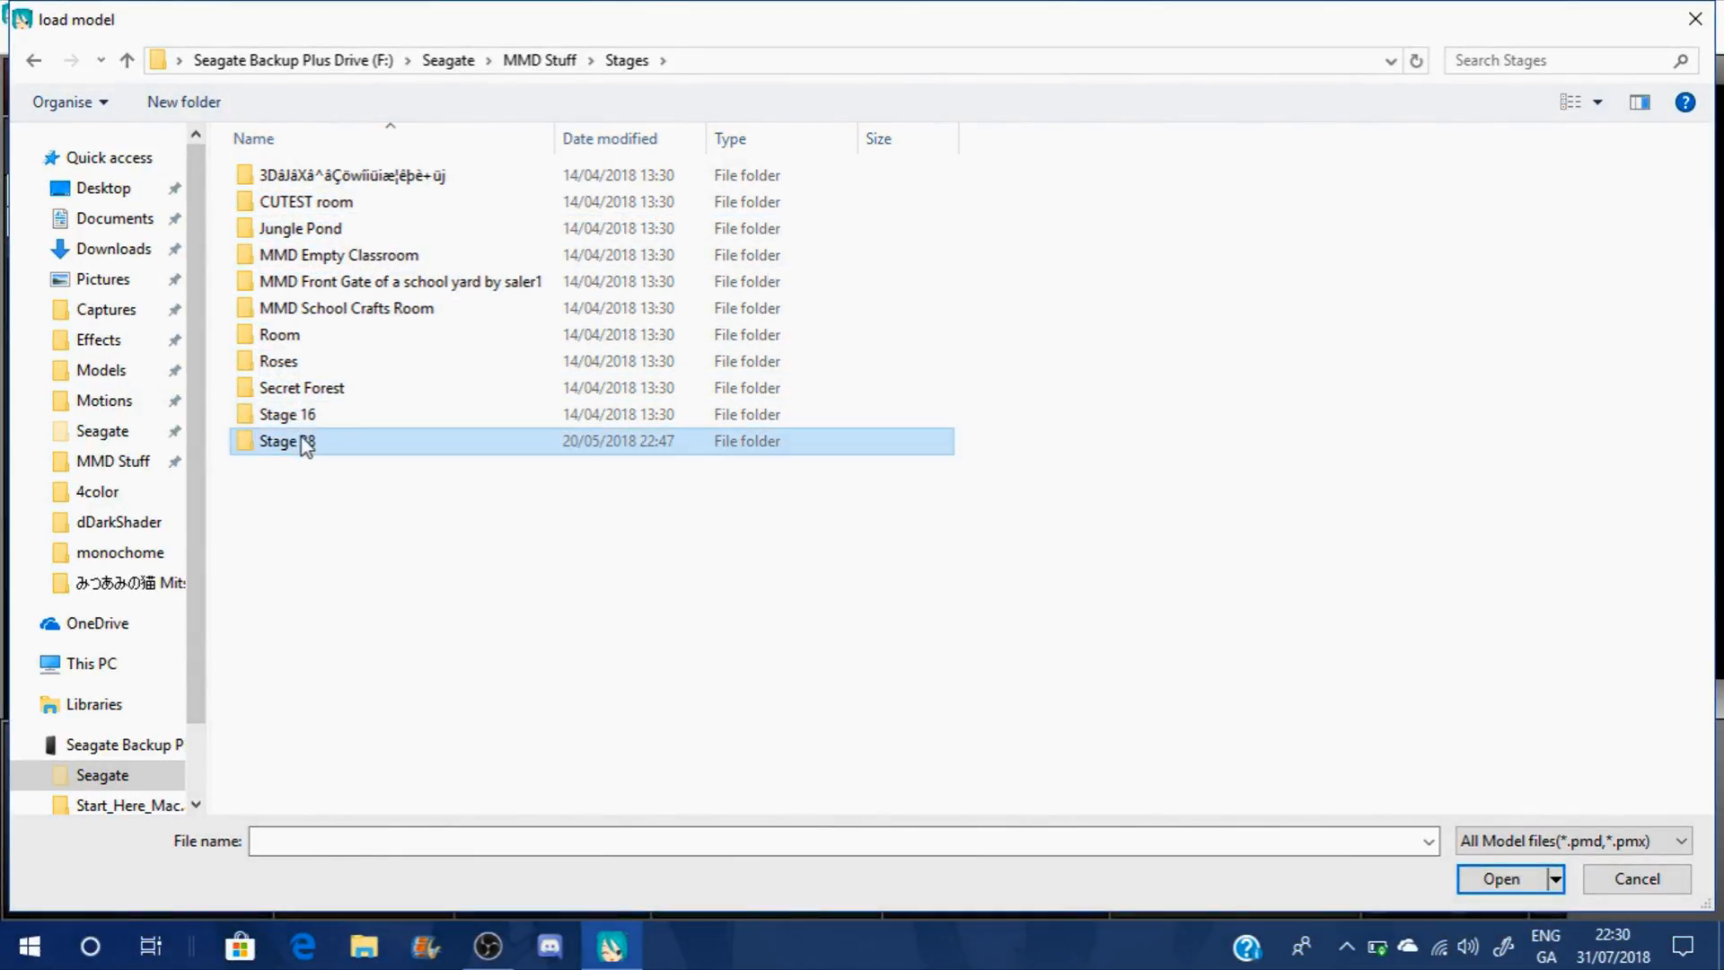
key("Return")
double_click(312, 176)
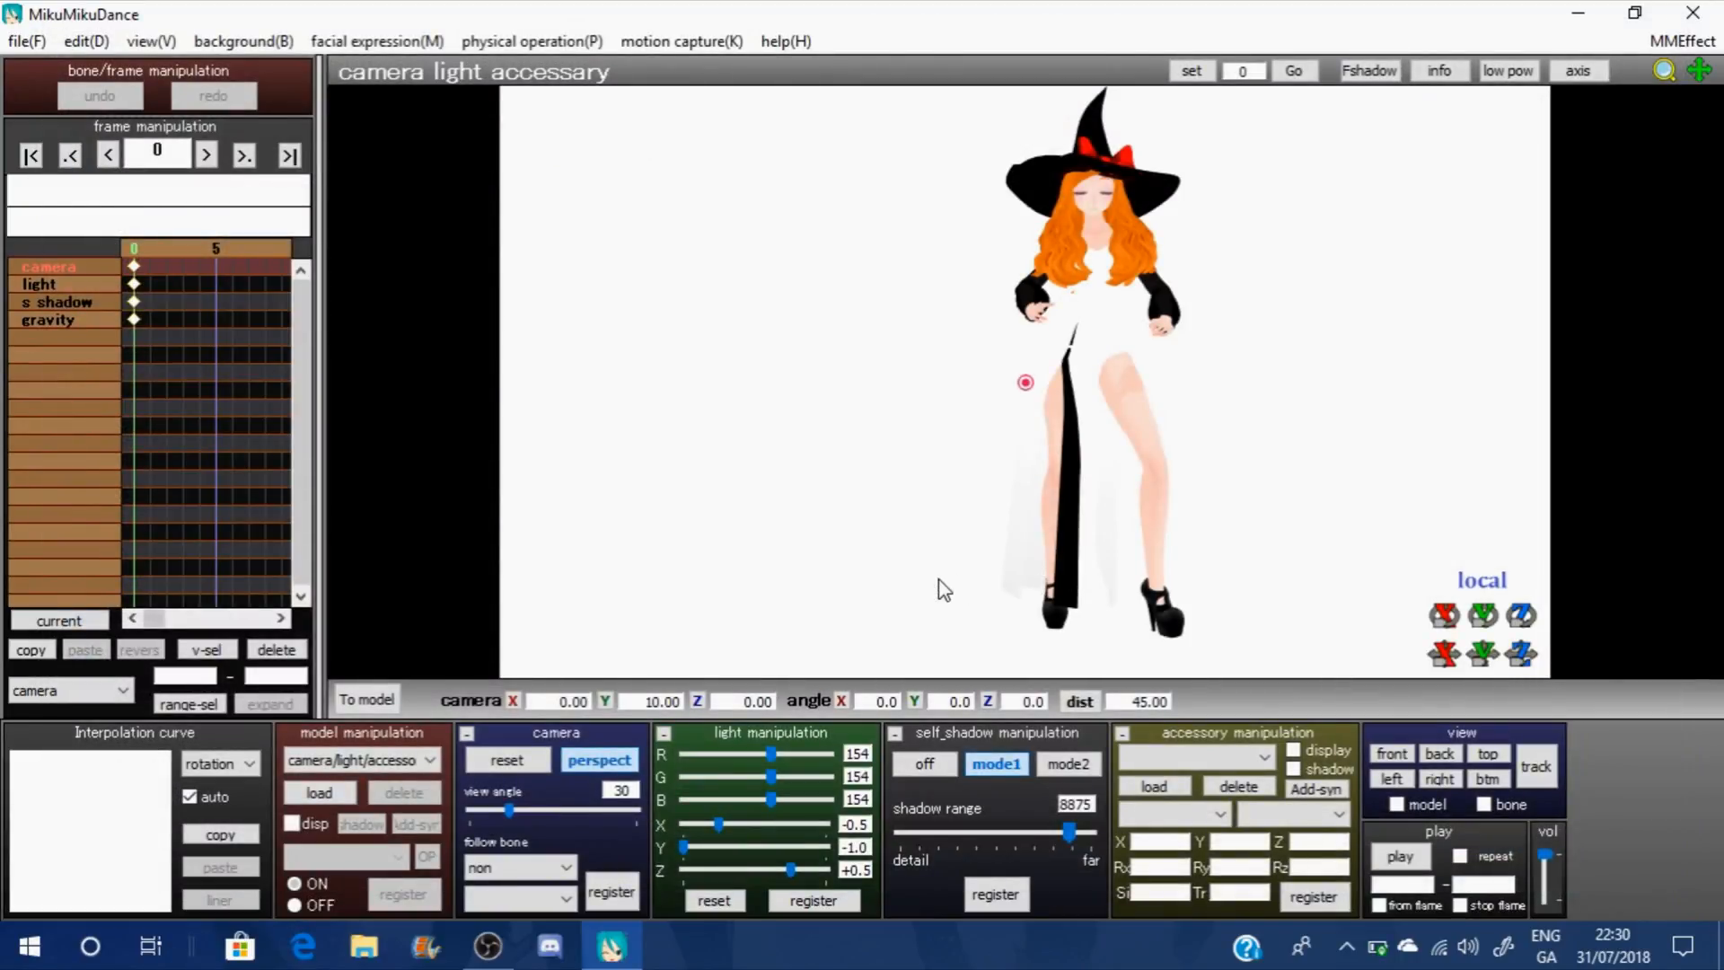
left_click(1001, 584)
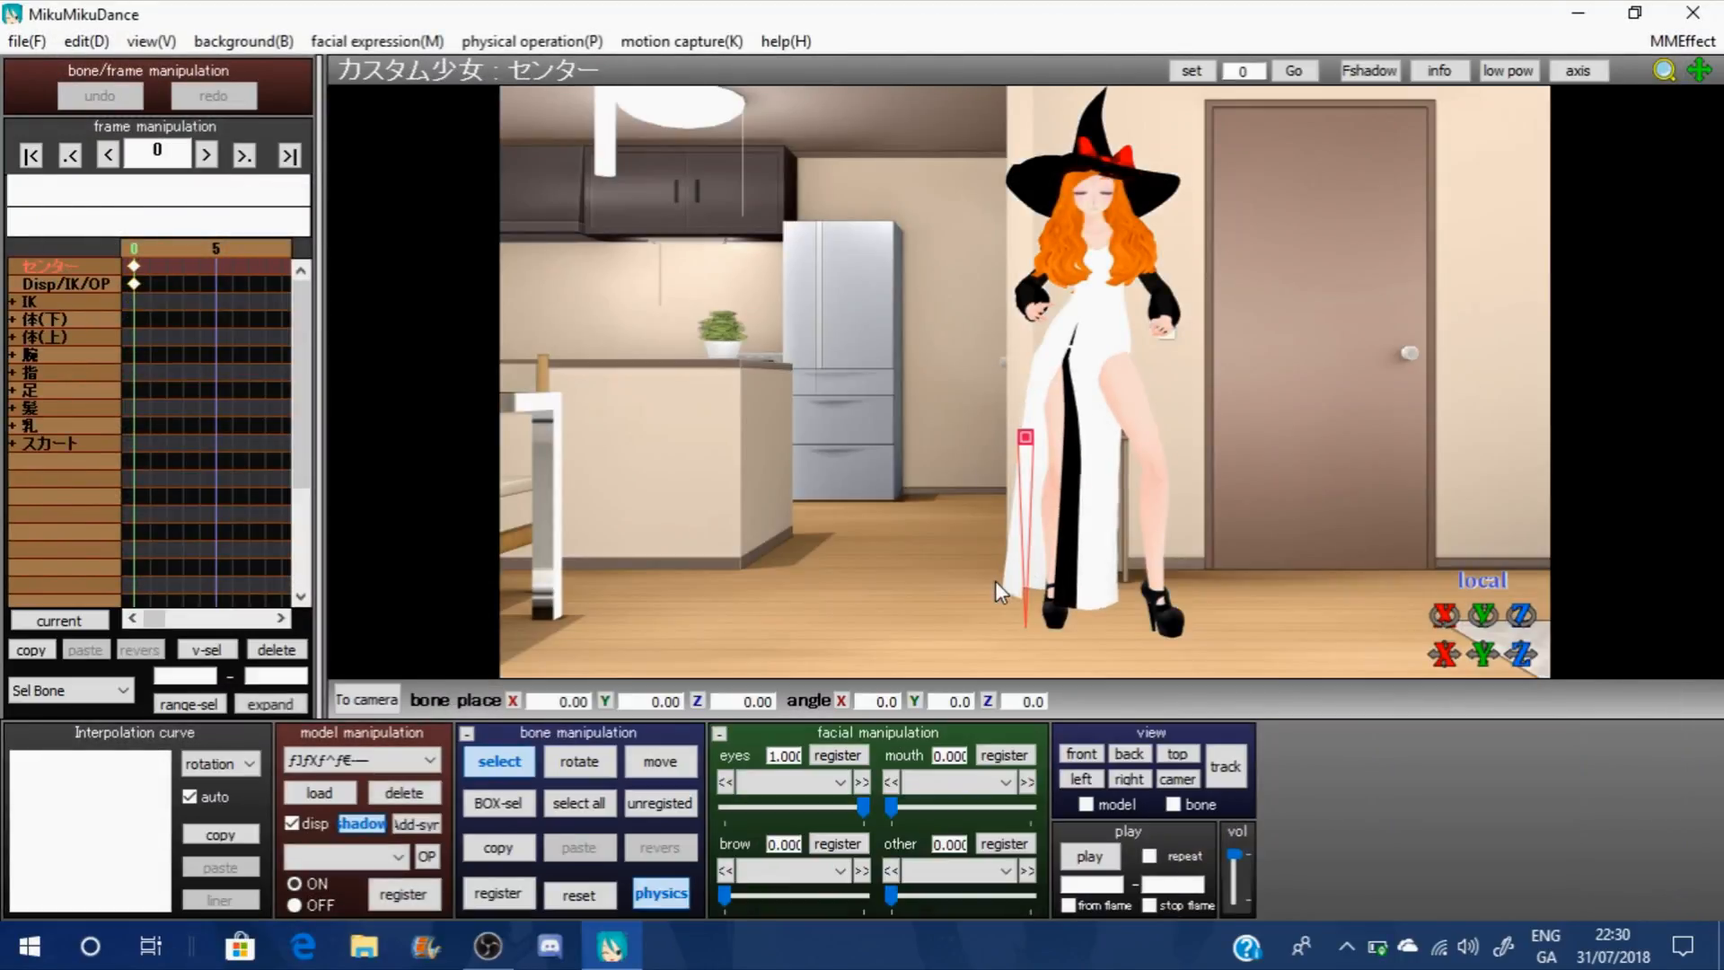
Return to camera editing and load the Just Dance - Rockabye WAV file from MMD Stuff's Rockabye folder
left_click(365, 700)
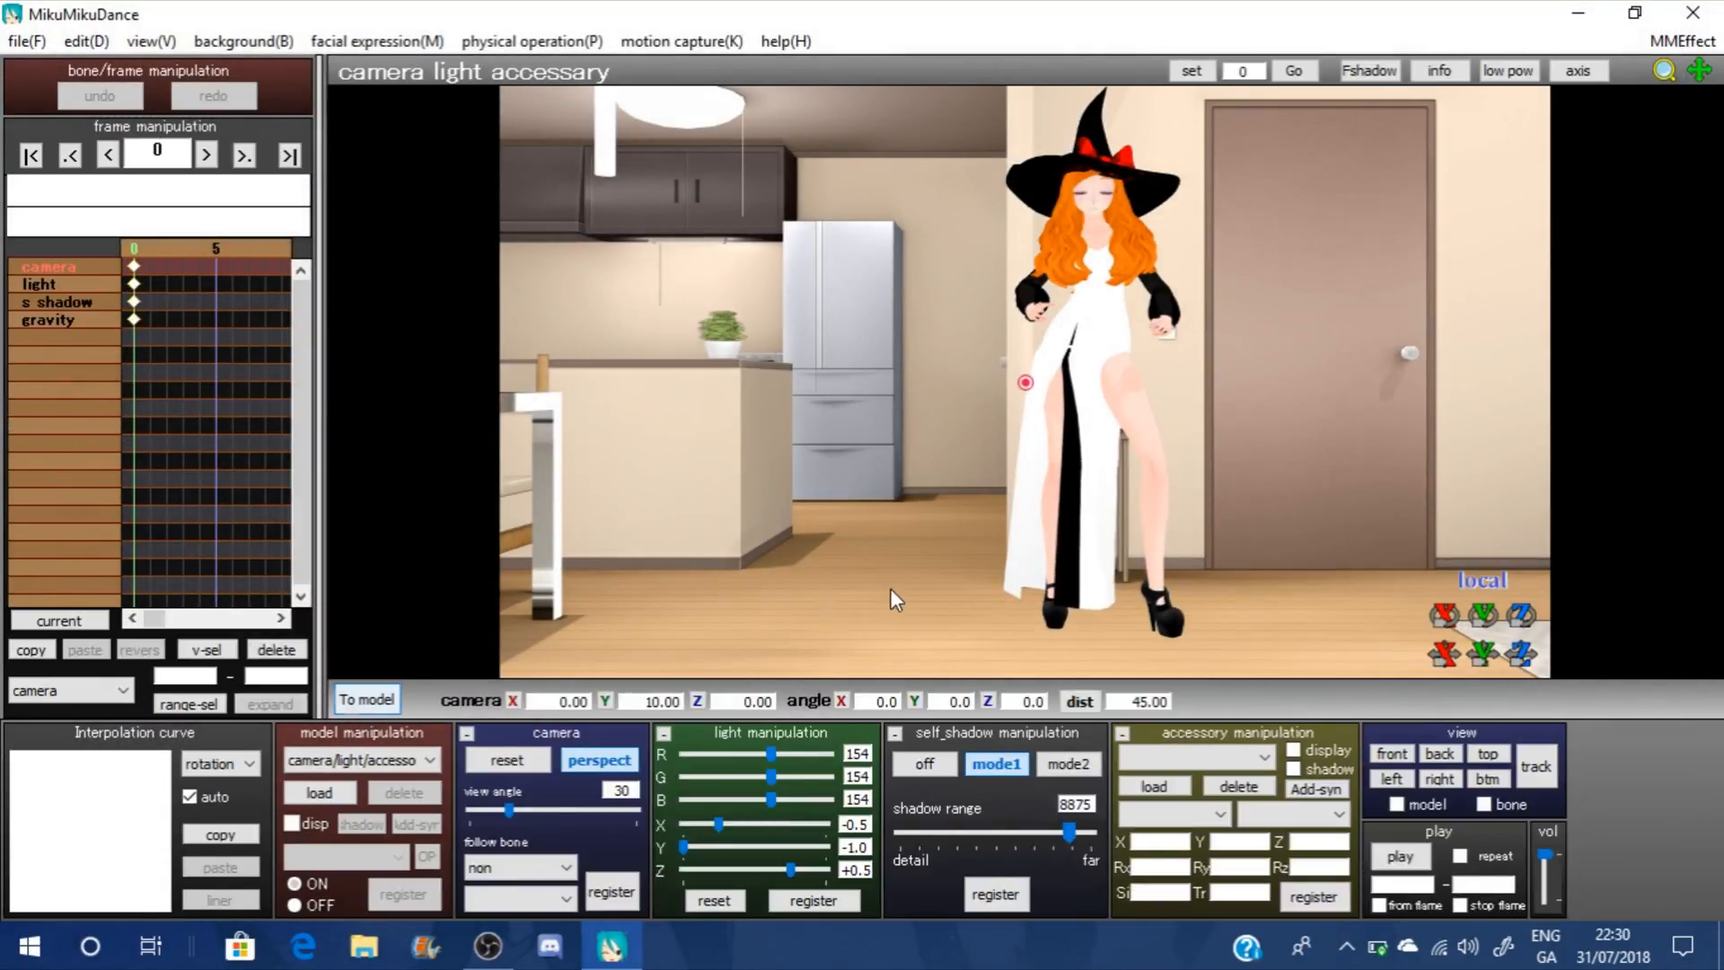
left_click(18, 44)
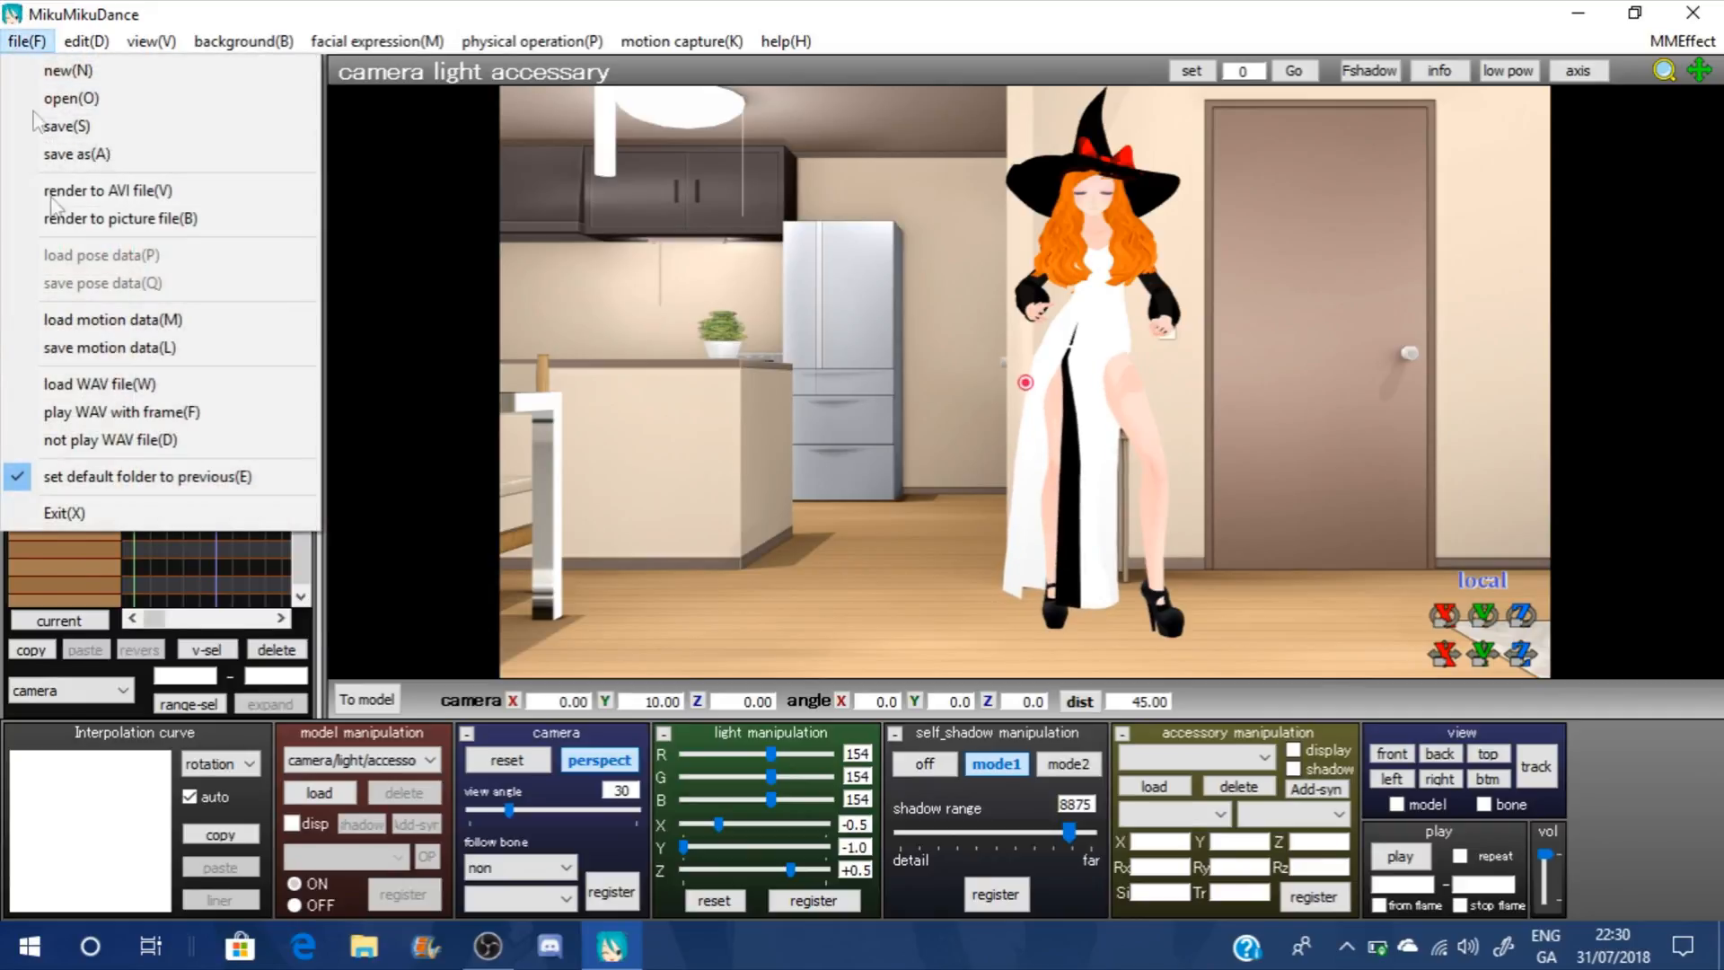
left_click(81, 384)
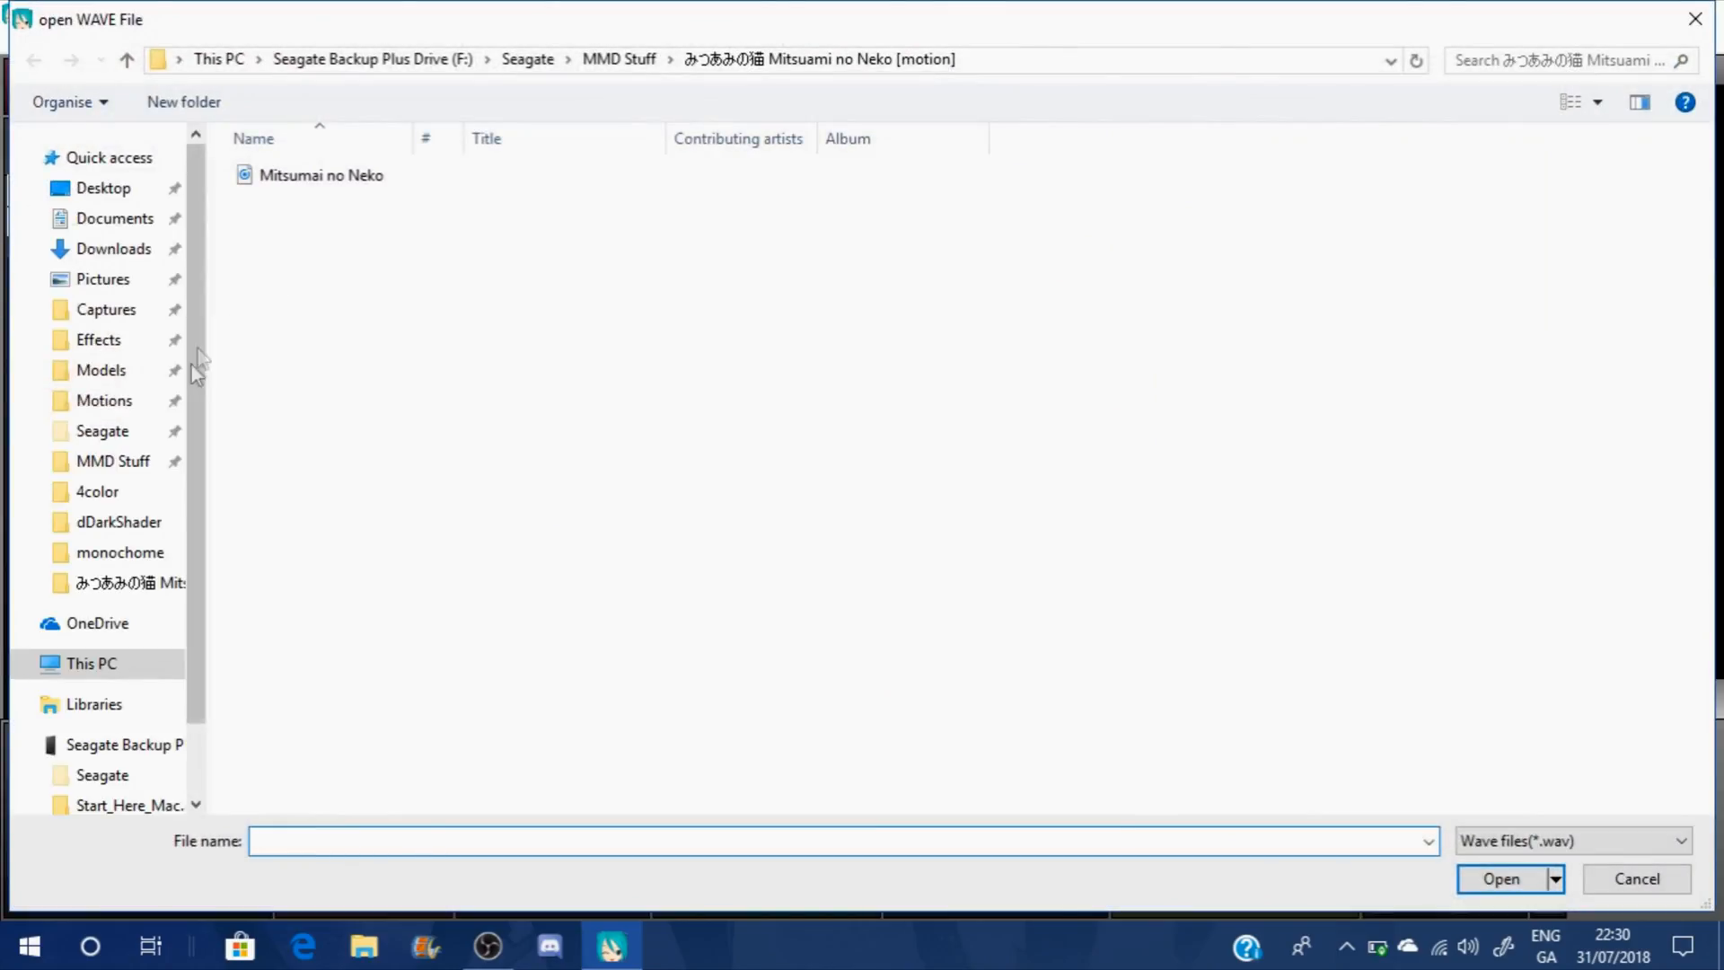
left_click(137, 442)
left_click(139, 461)
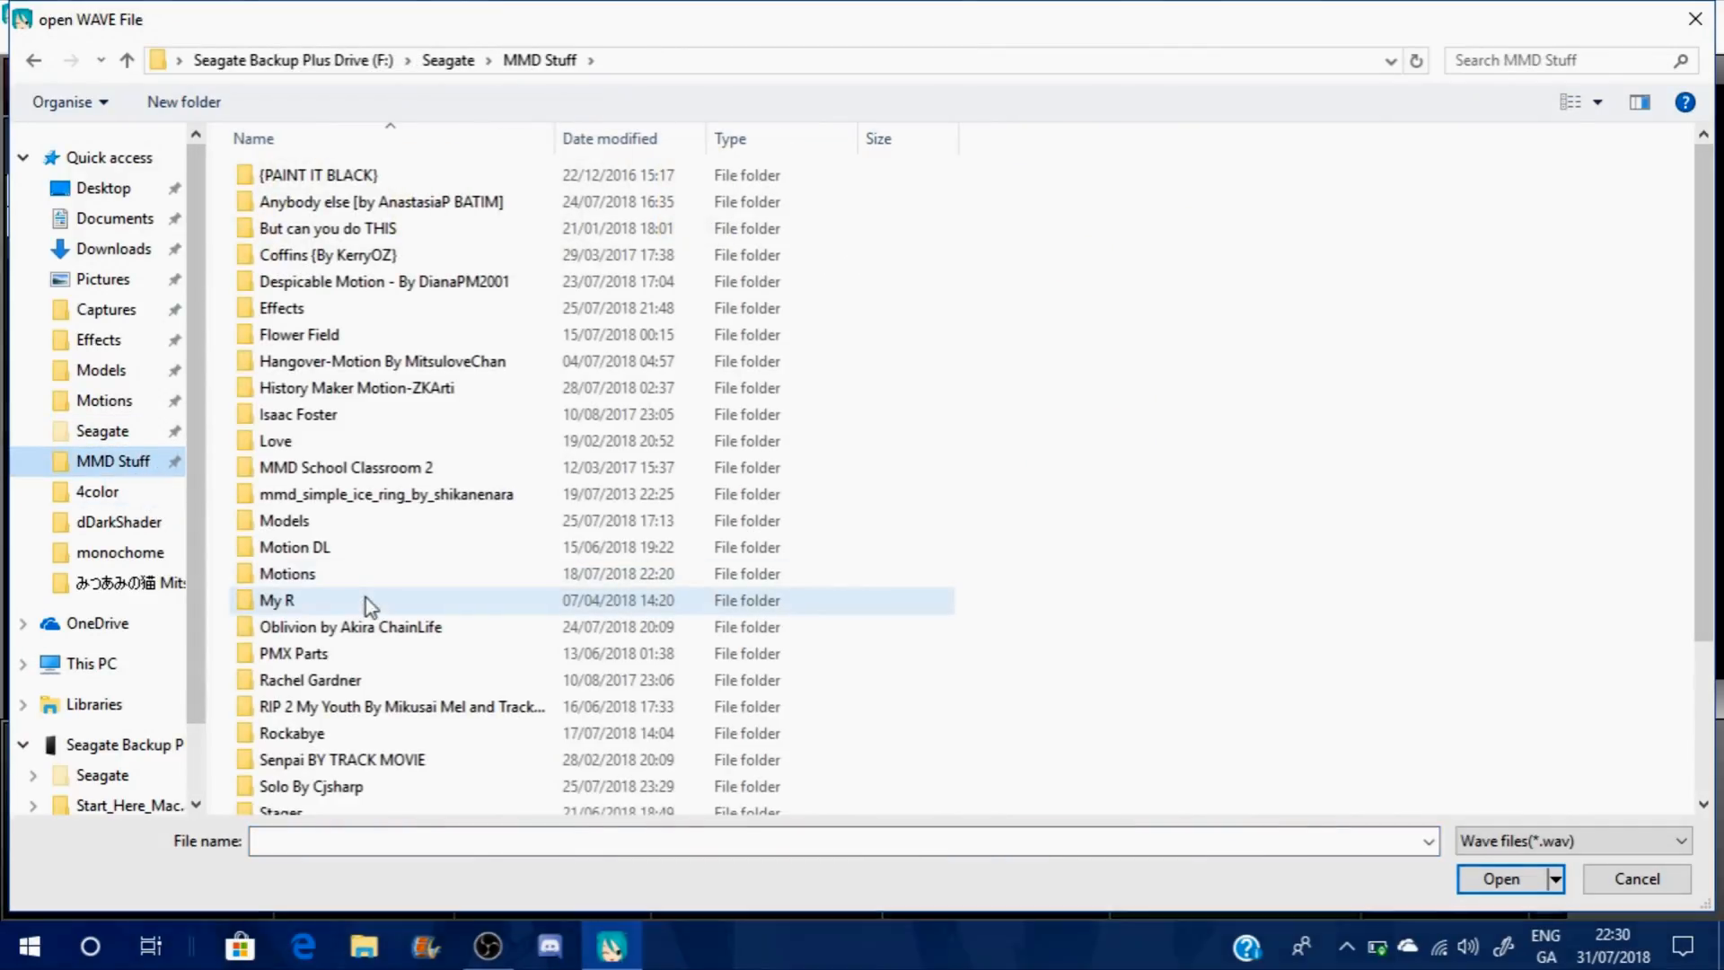
double_click(325, 730)
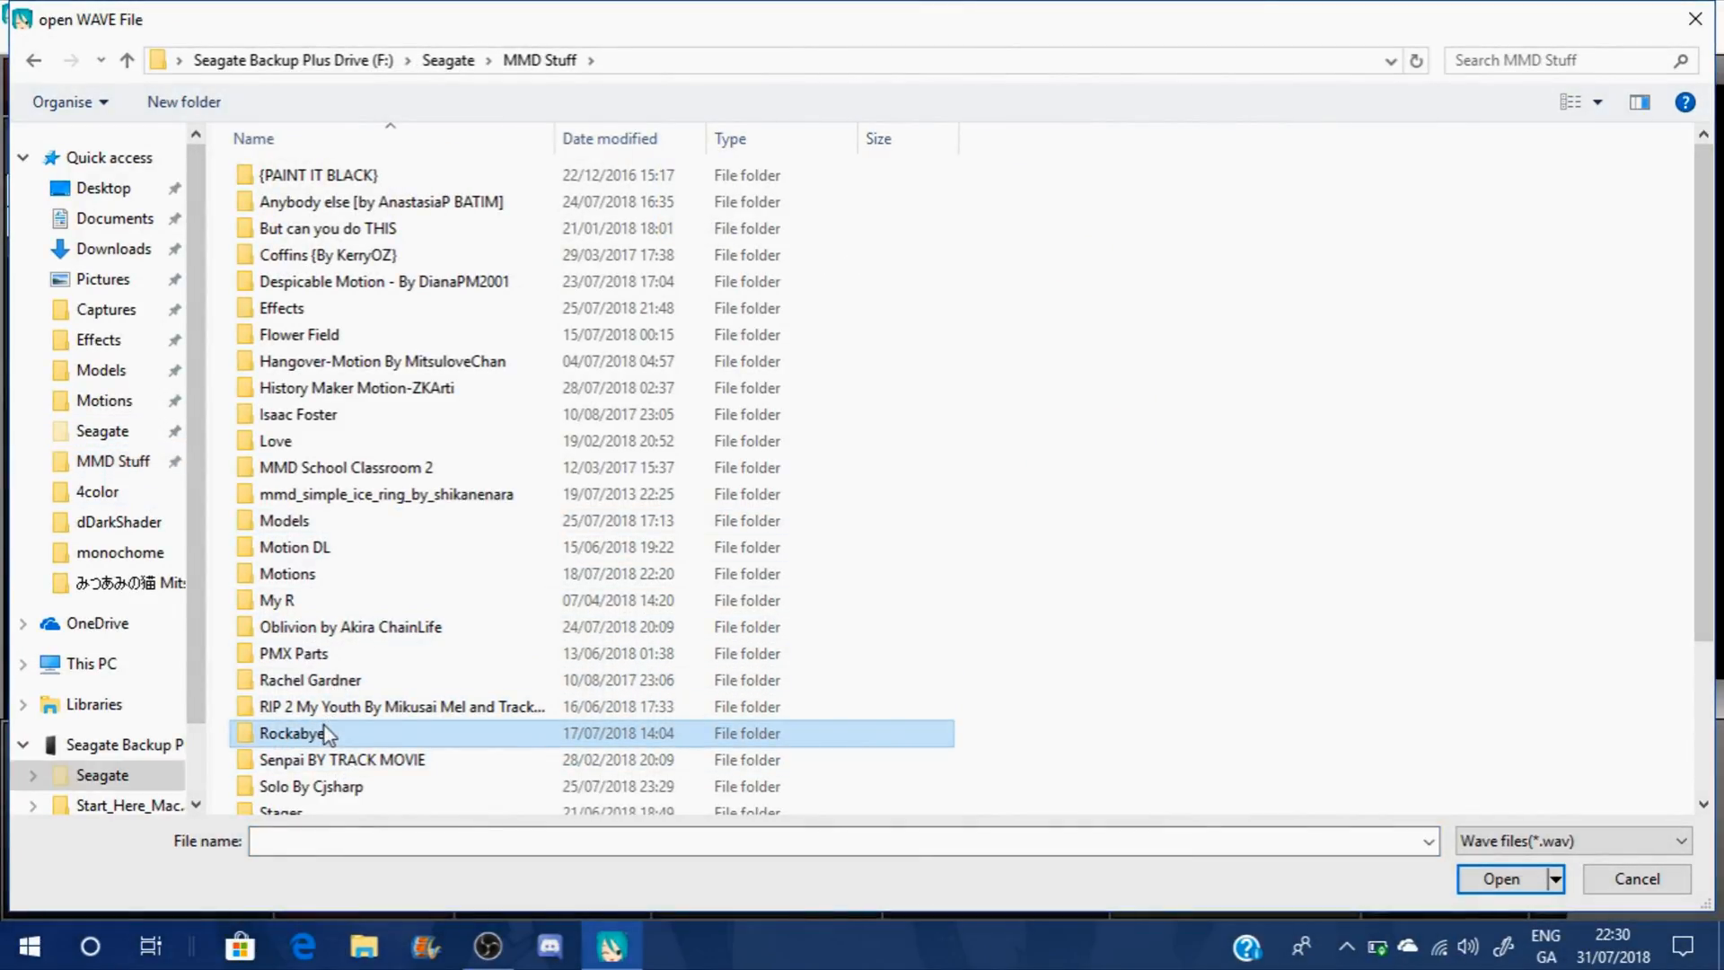
double_click(309, 183)
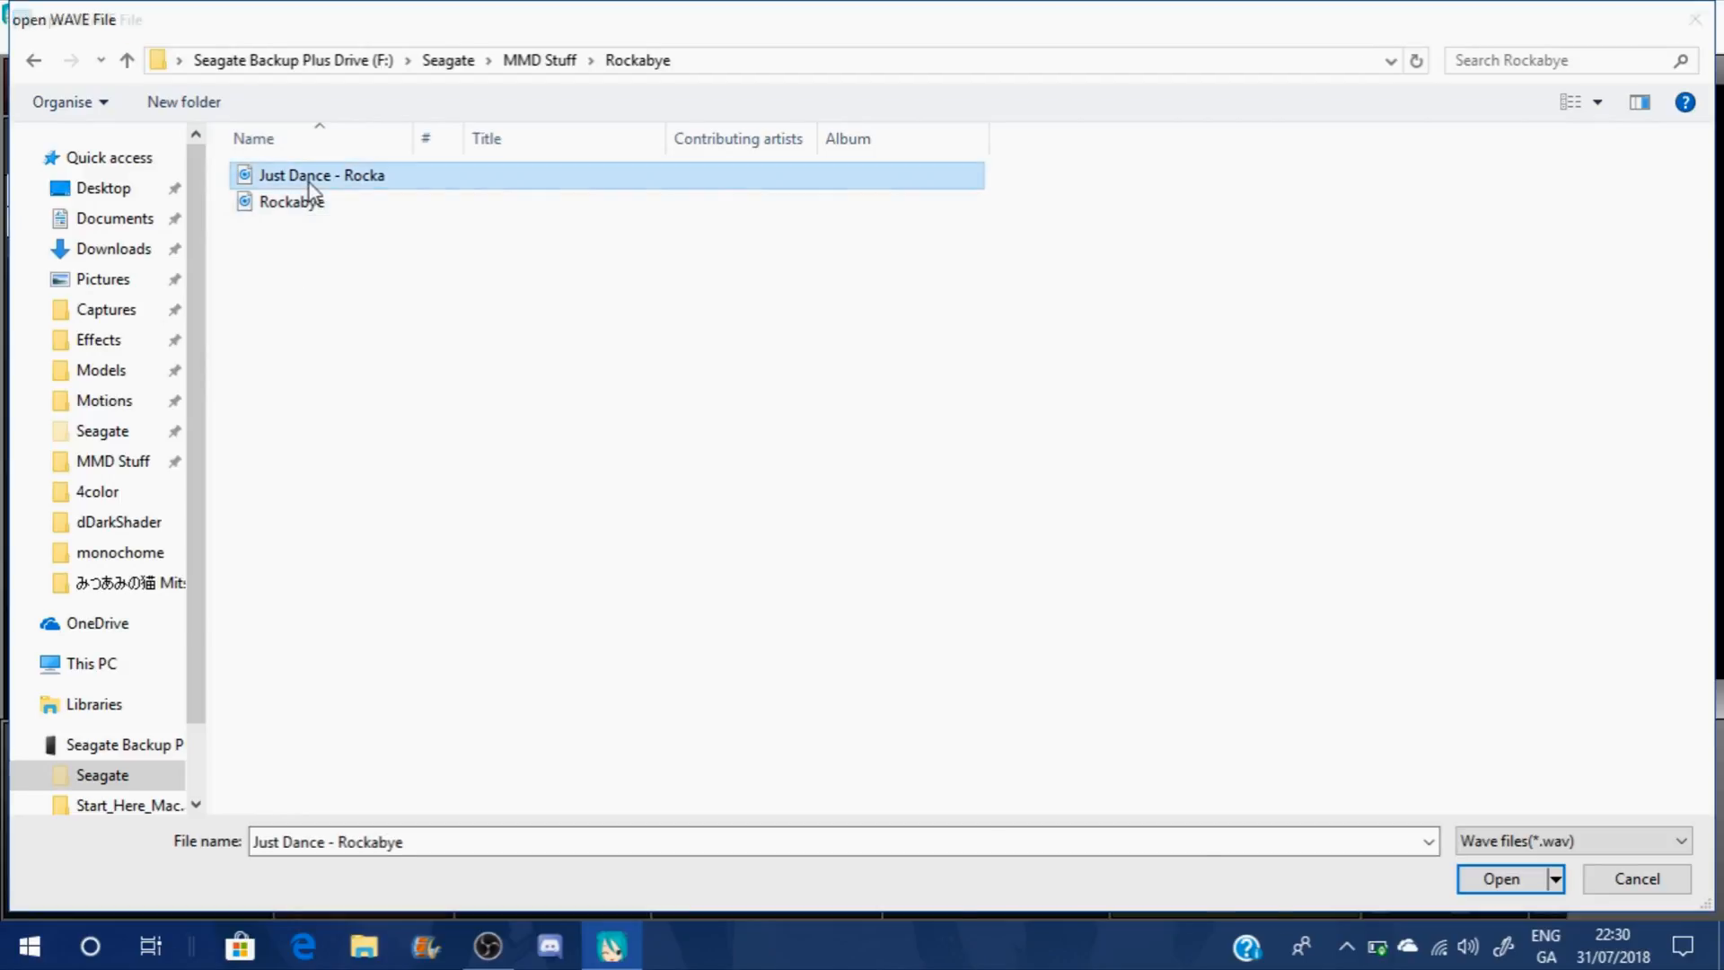
Play the dance motion with the loaded music and stop playback
left_click(1401, 859)
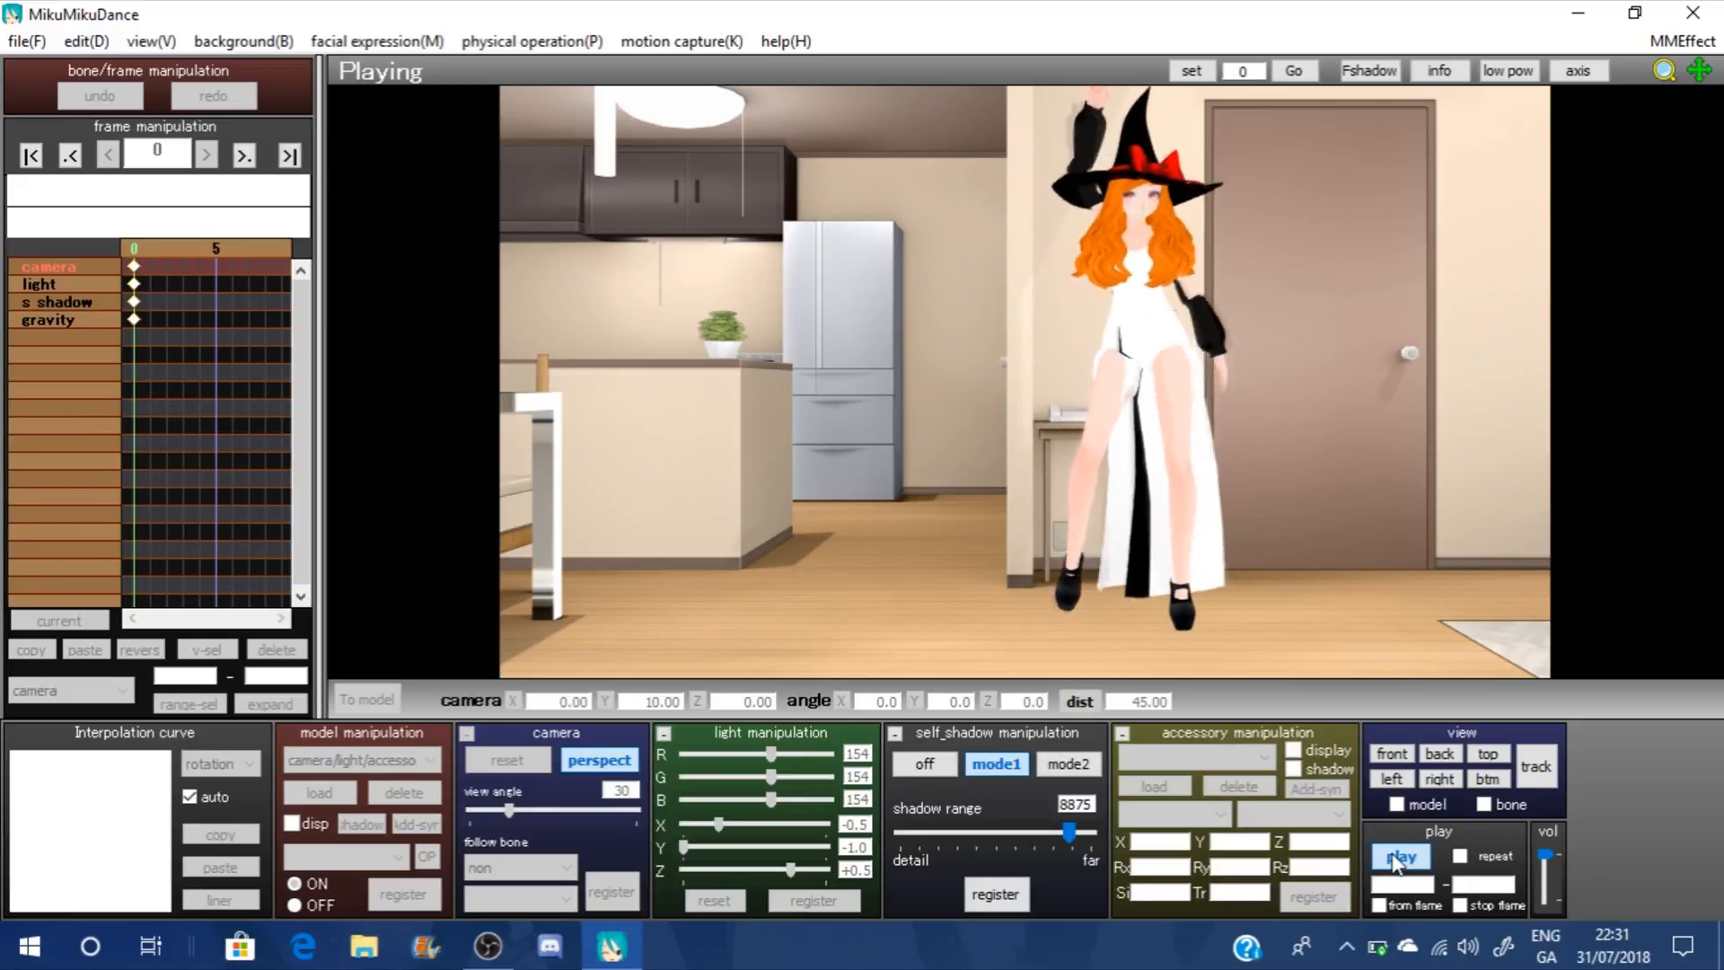
left_click(1395, 859)
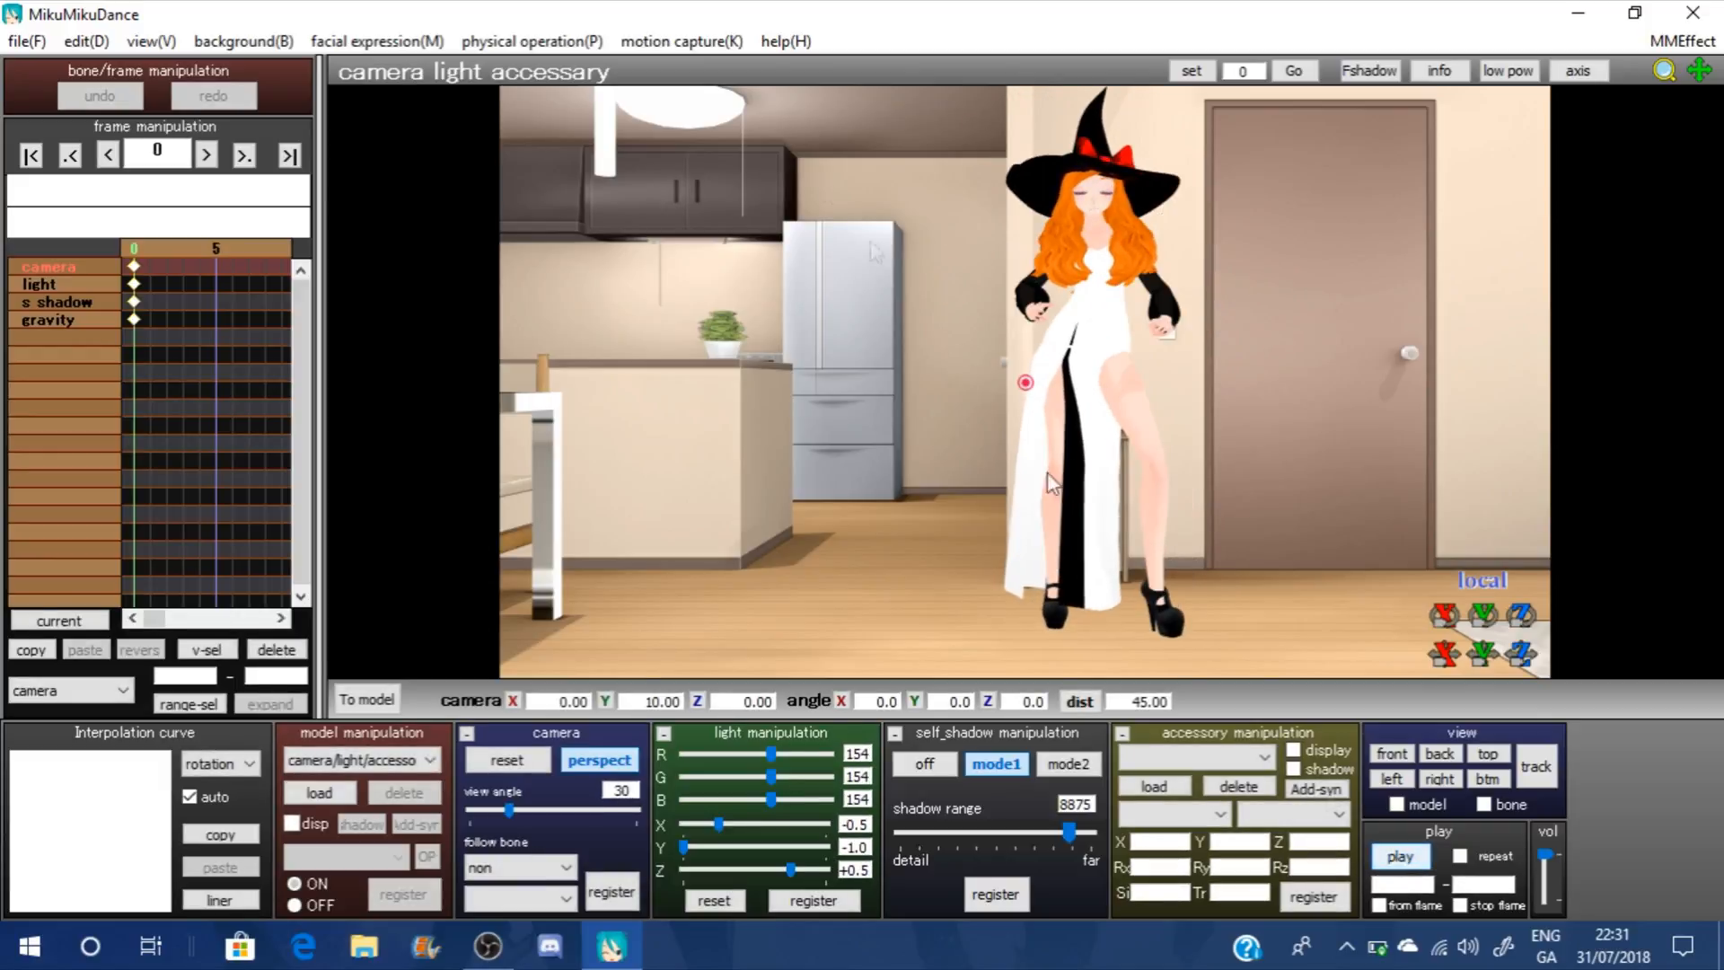
Try the physics modes anytime, trace mode and no calculation, and preview the animation with no calculation
left_click(521, 41)
left_click(539, 98)
left_click(524, 42)
left_click(548, 125)
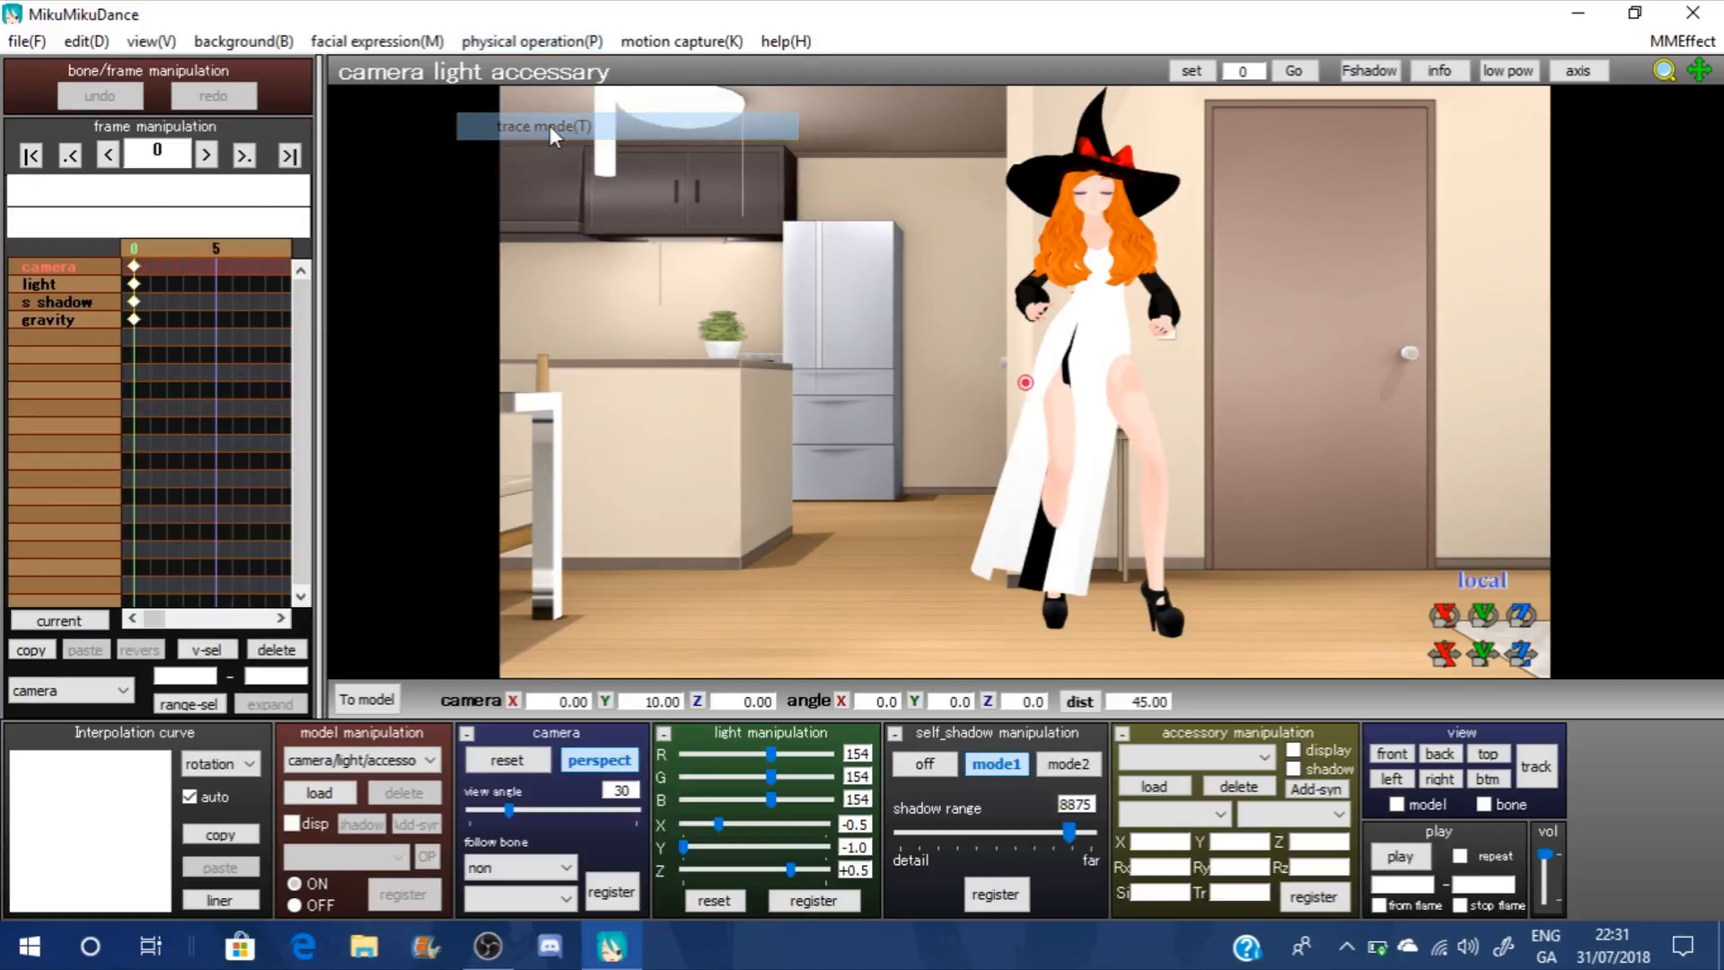
left_click(535, 43)
left_click(560, 153)
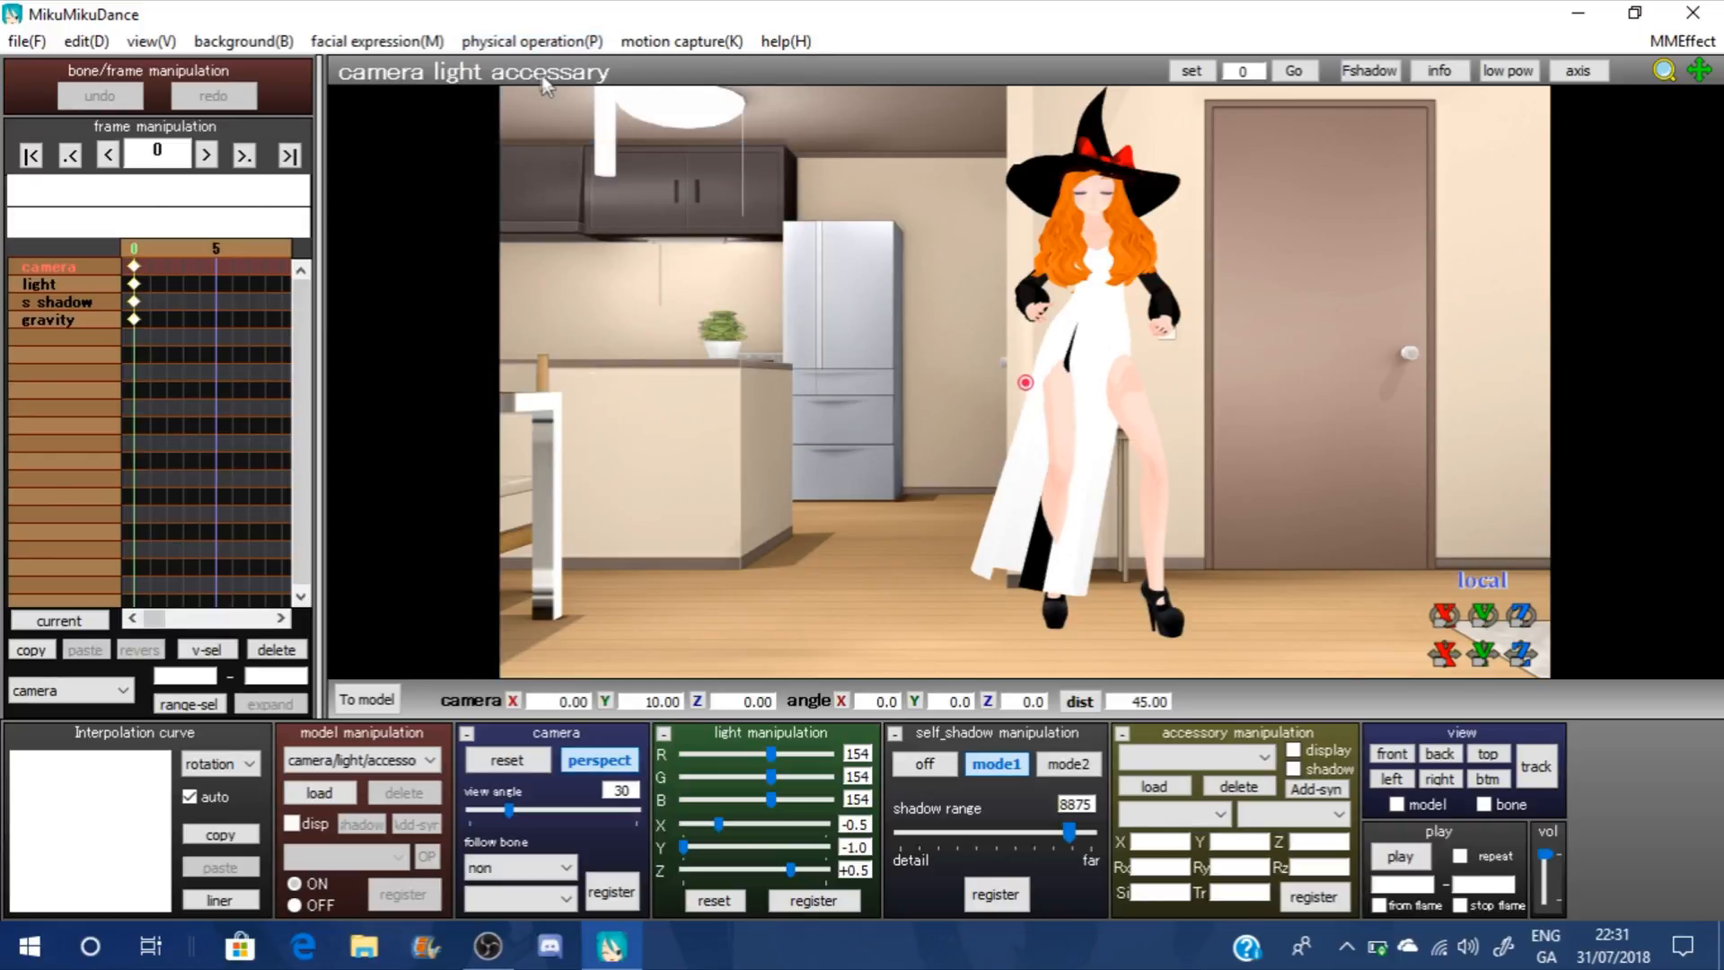
left_click(528, 41)
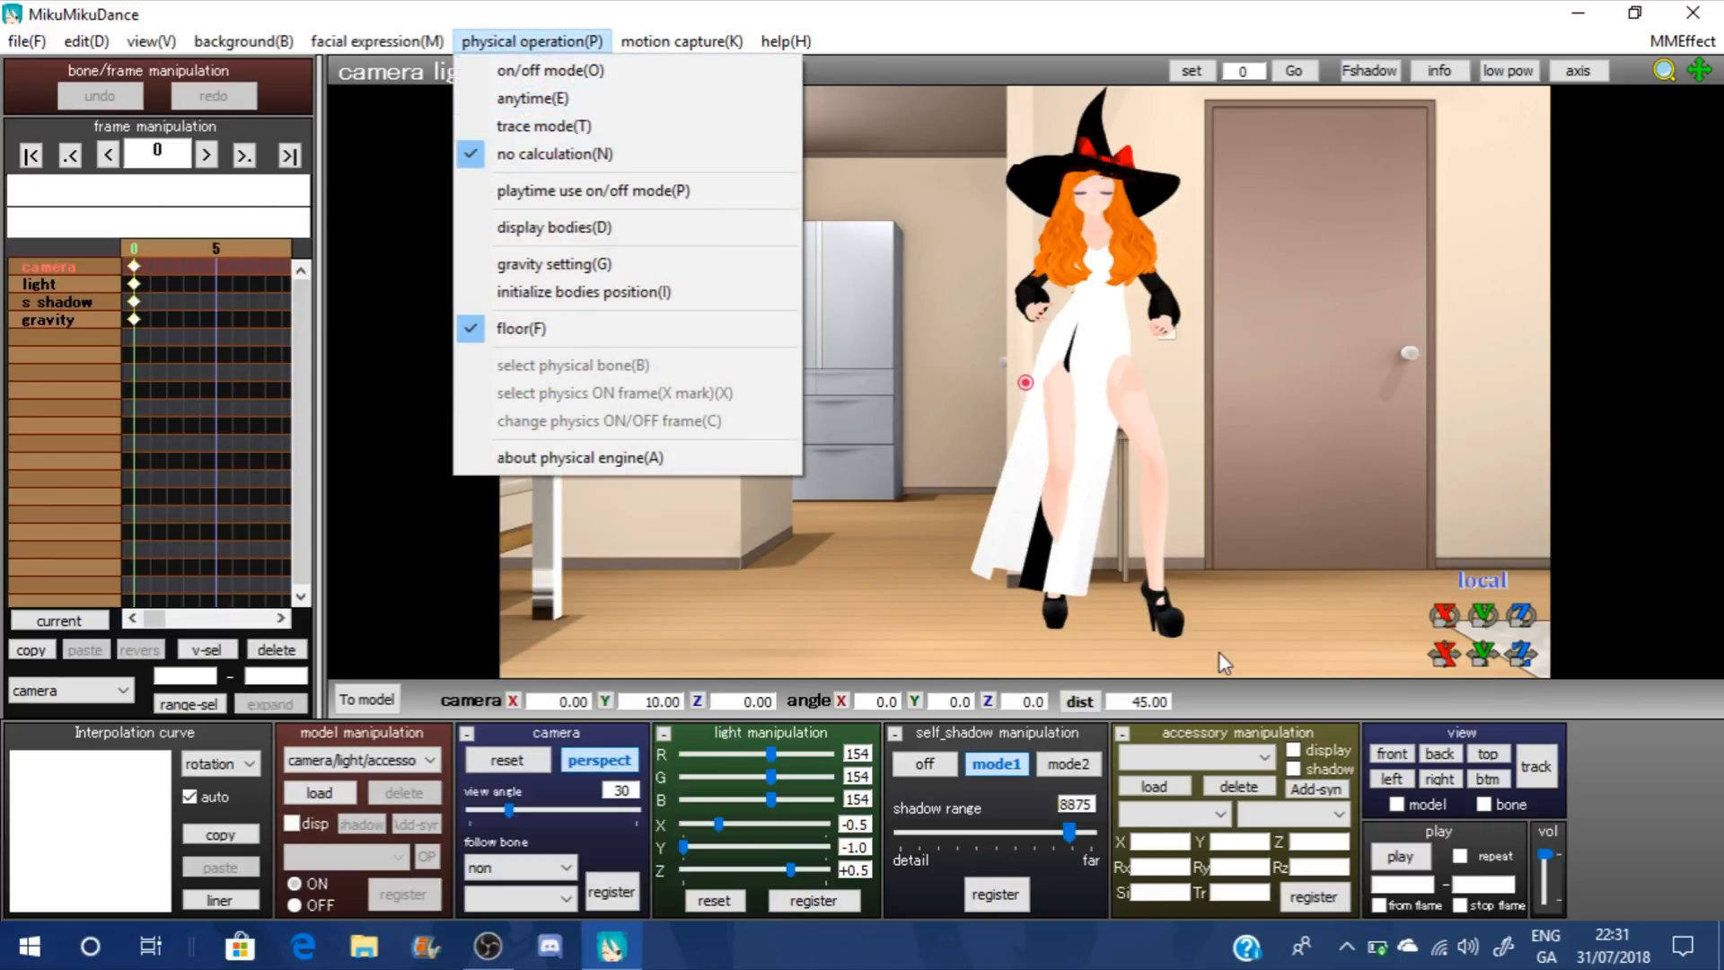
left_click(1223, 657)
left_click(1403, 864)
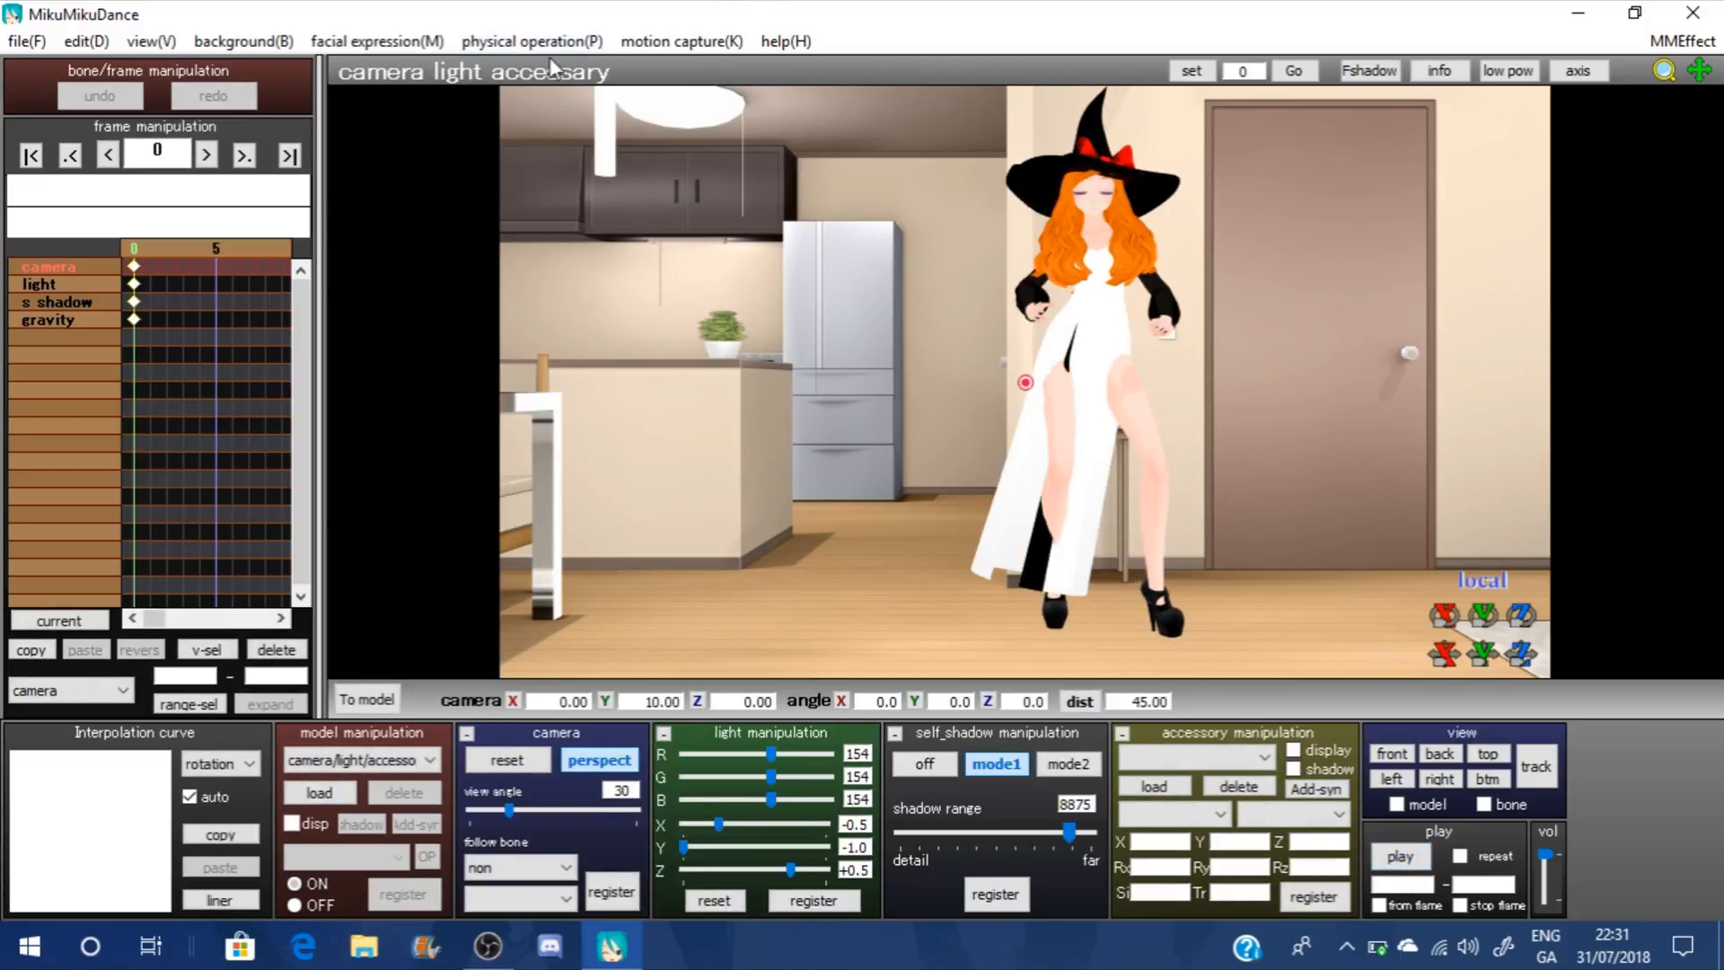
Set the physics operation to anytime
left_click(532, 41)
left_click(576, 95)
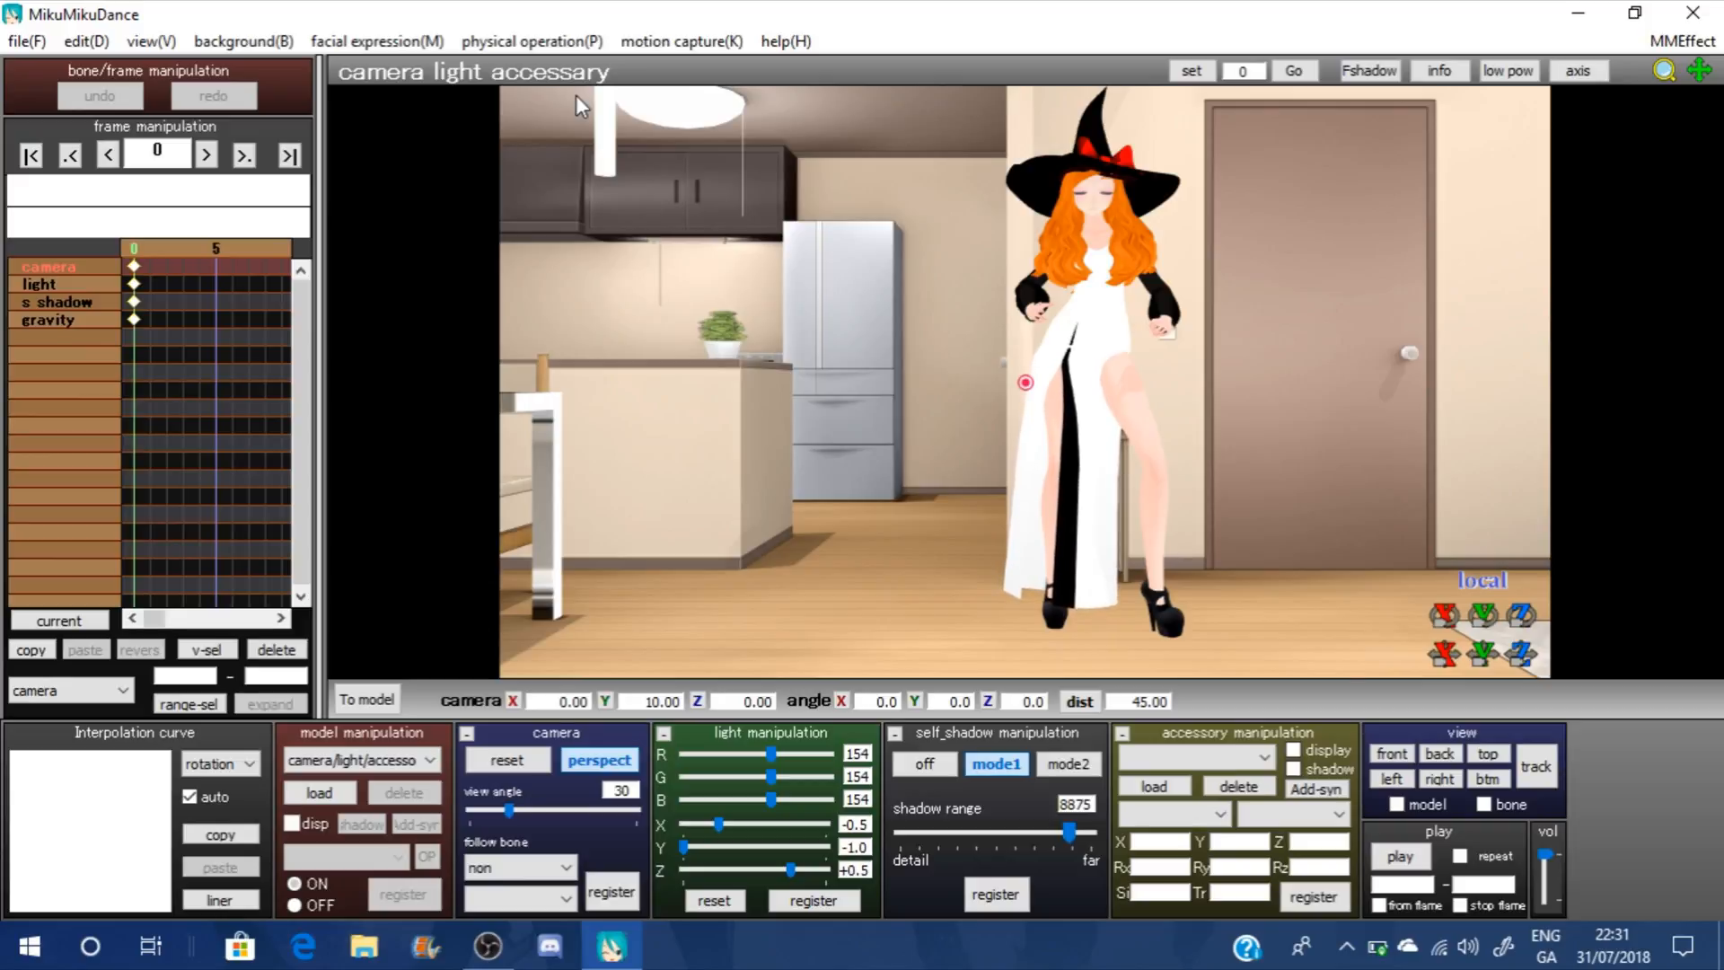
Go to the last frame of the animation
left_click(27, 42)
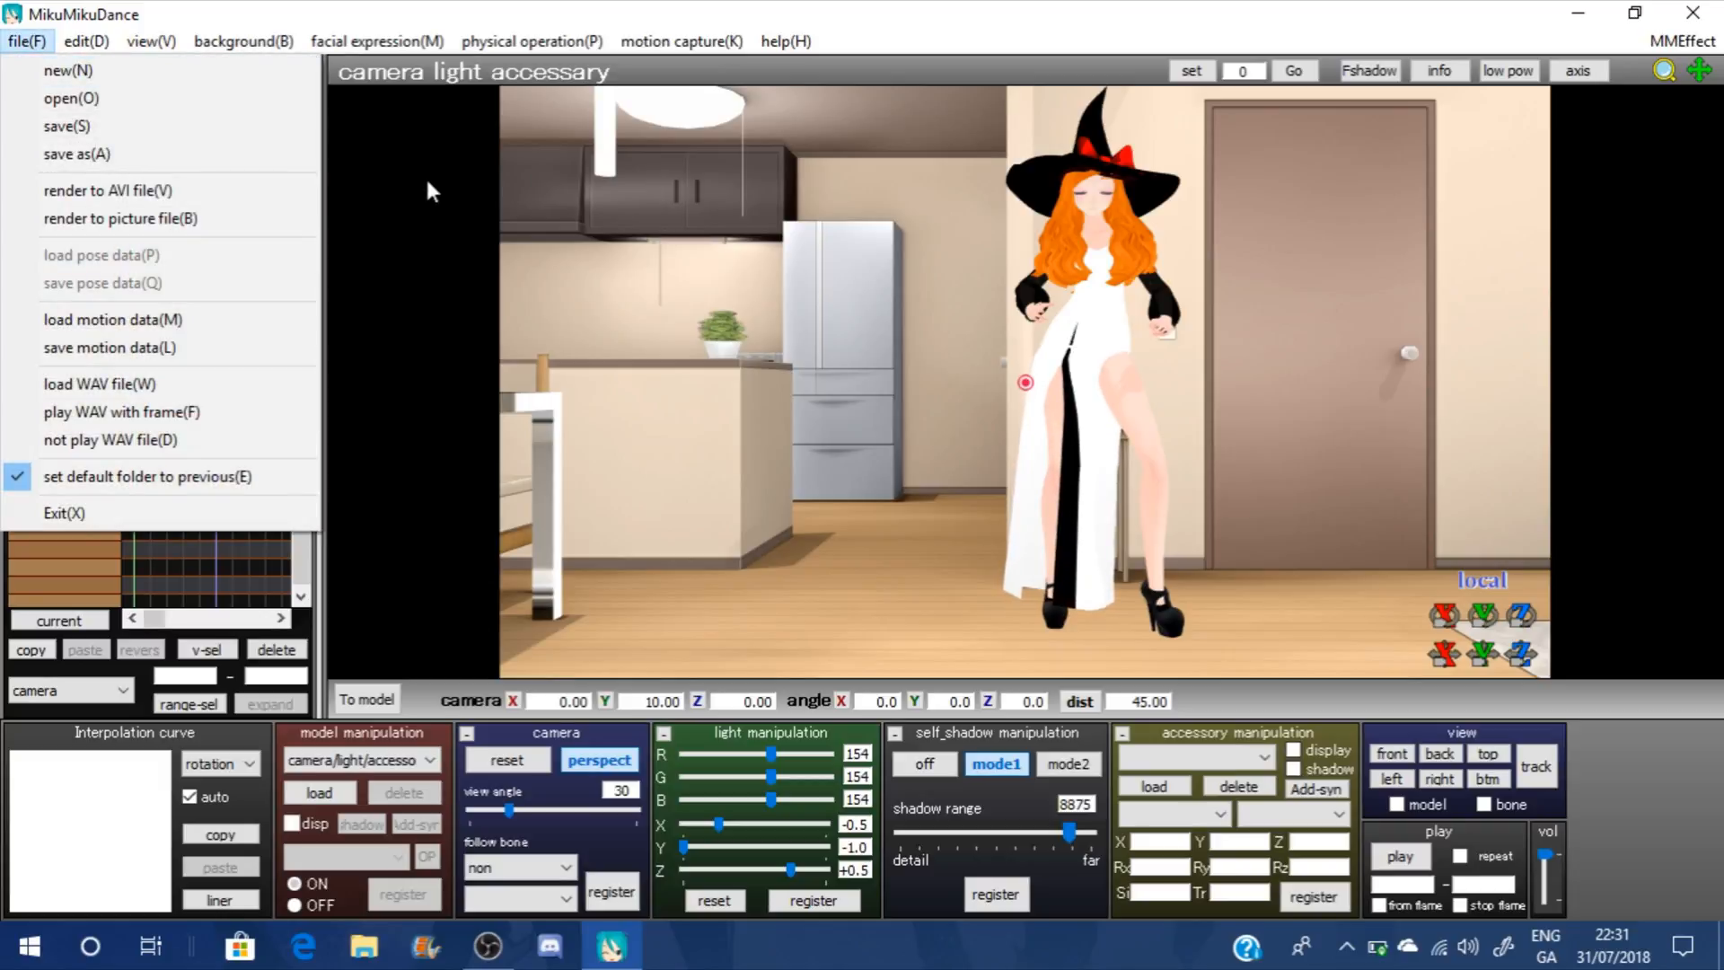
left_click(424, 175)
left_click(290, 156)
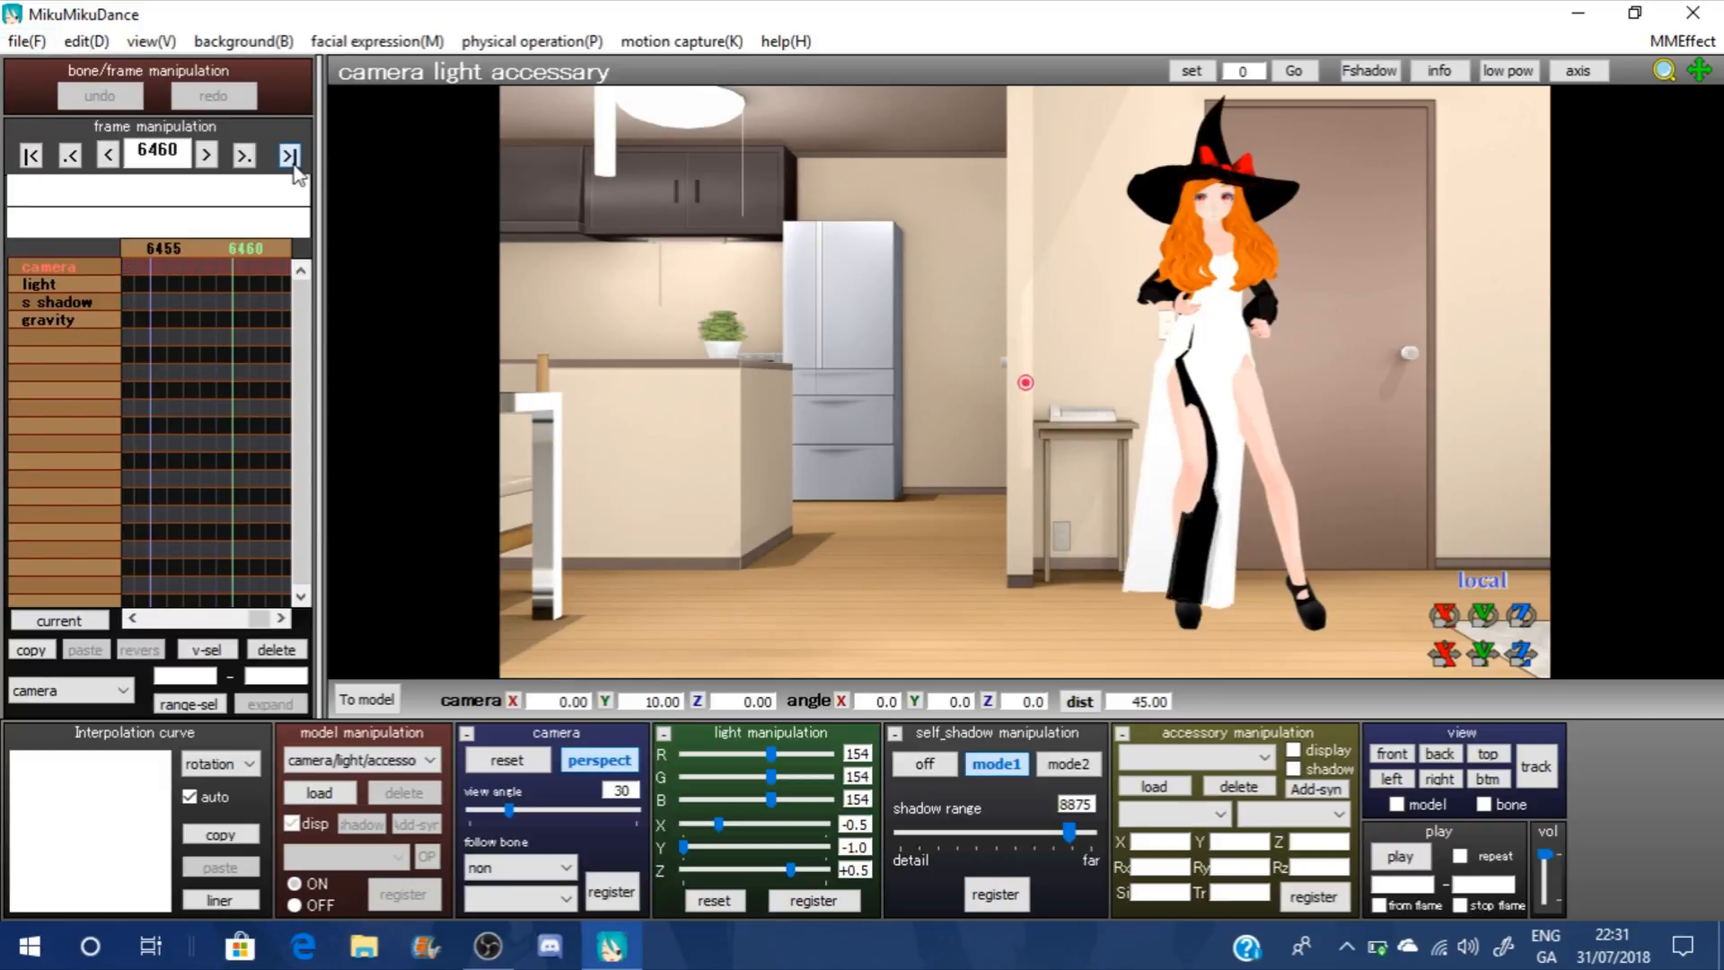
Start rendering the animation to an AVI file named rockabye in the Seagate folder
double_click(177, 155)
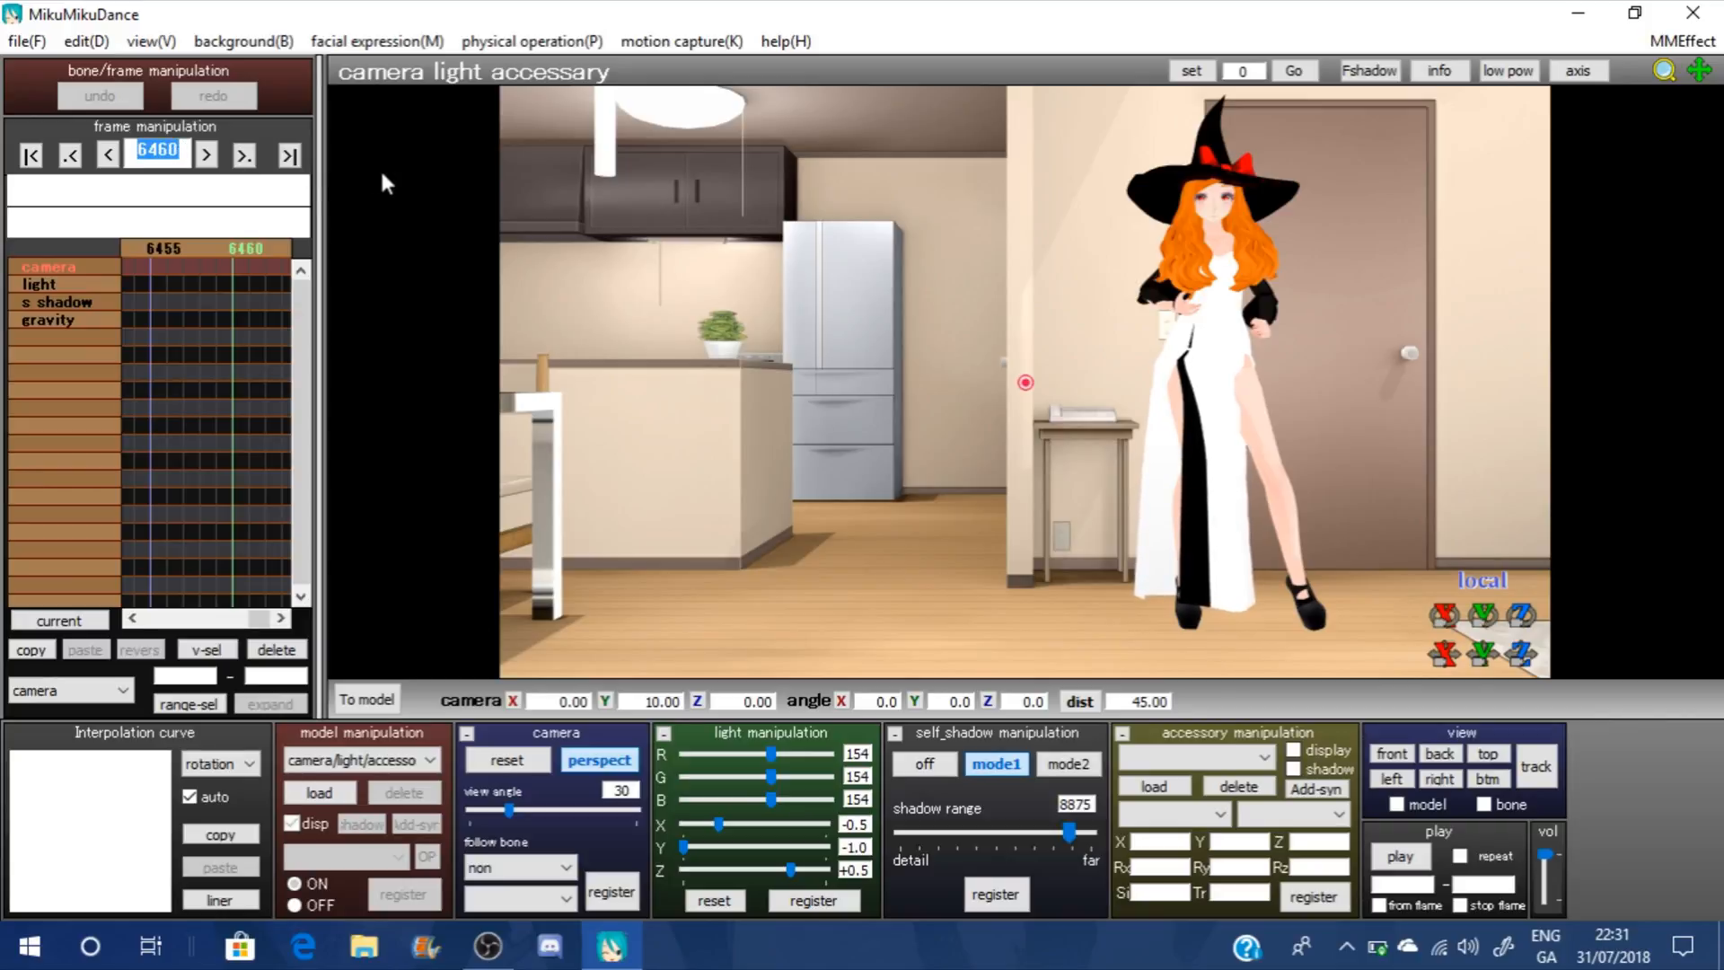
left_click(18, 42)
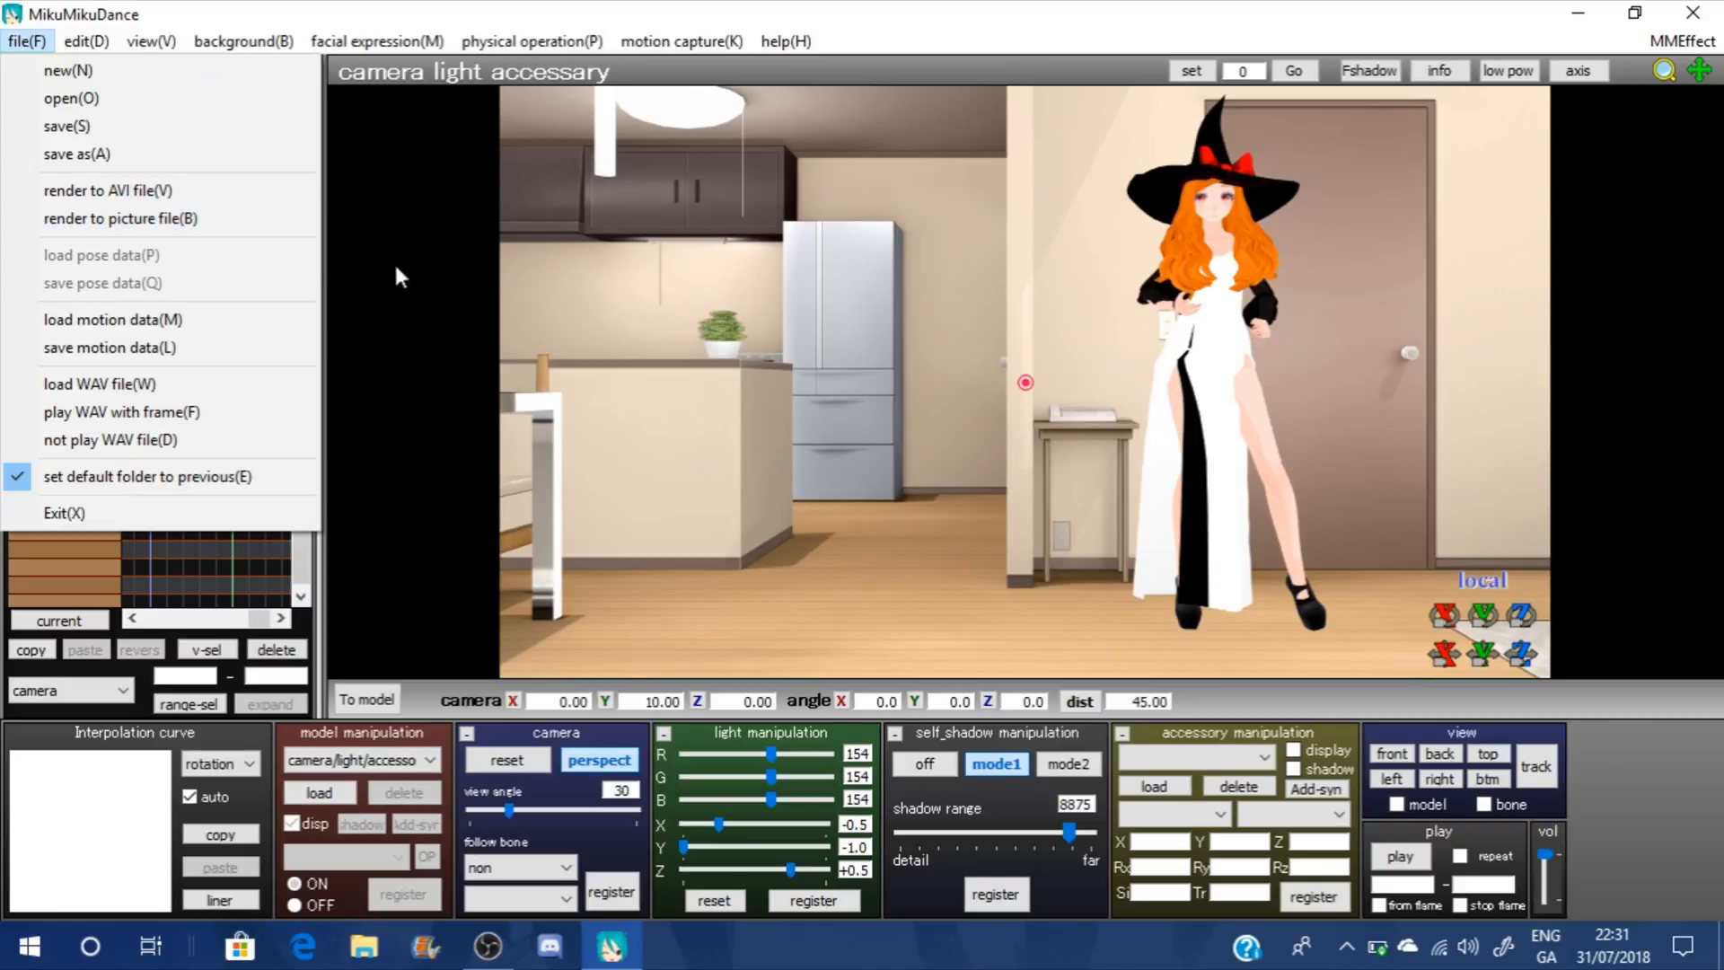
left_click(155, 196)
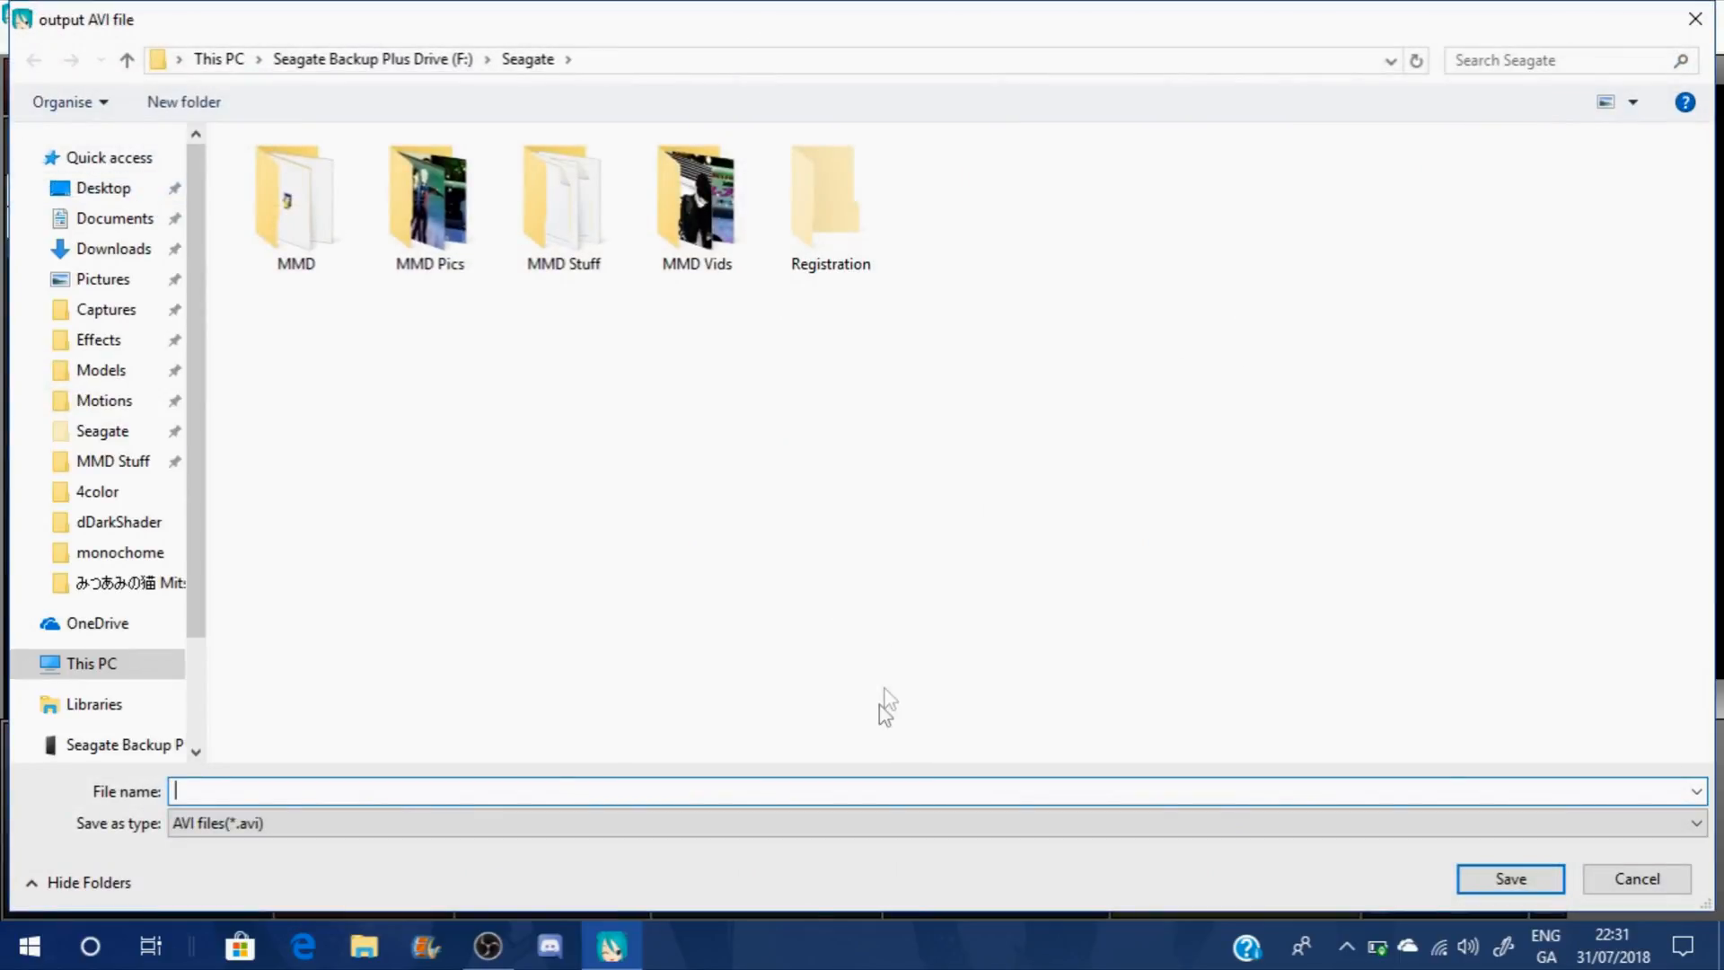
type("rockabye")
left_click(1510, 877)
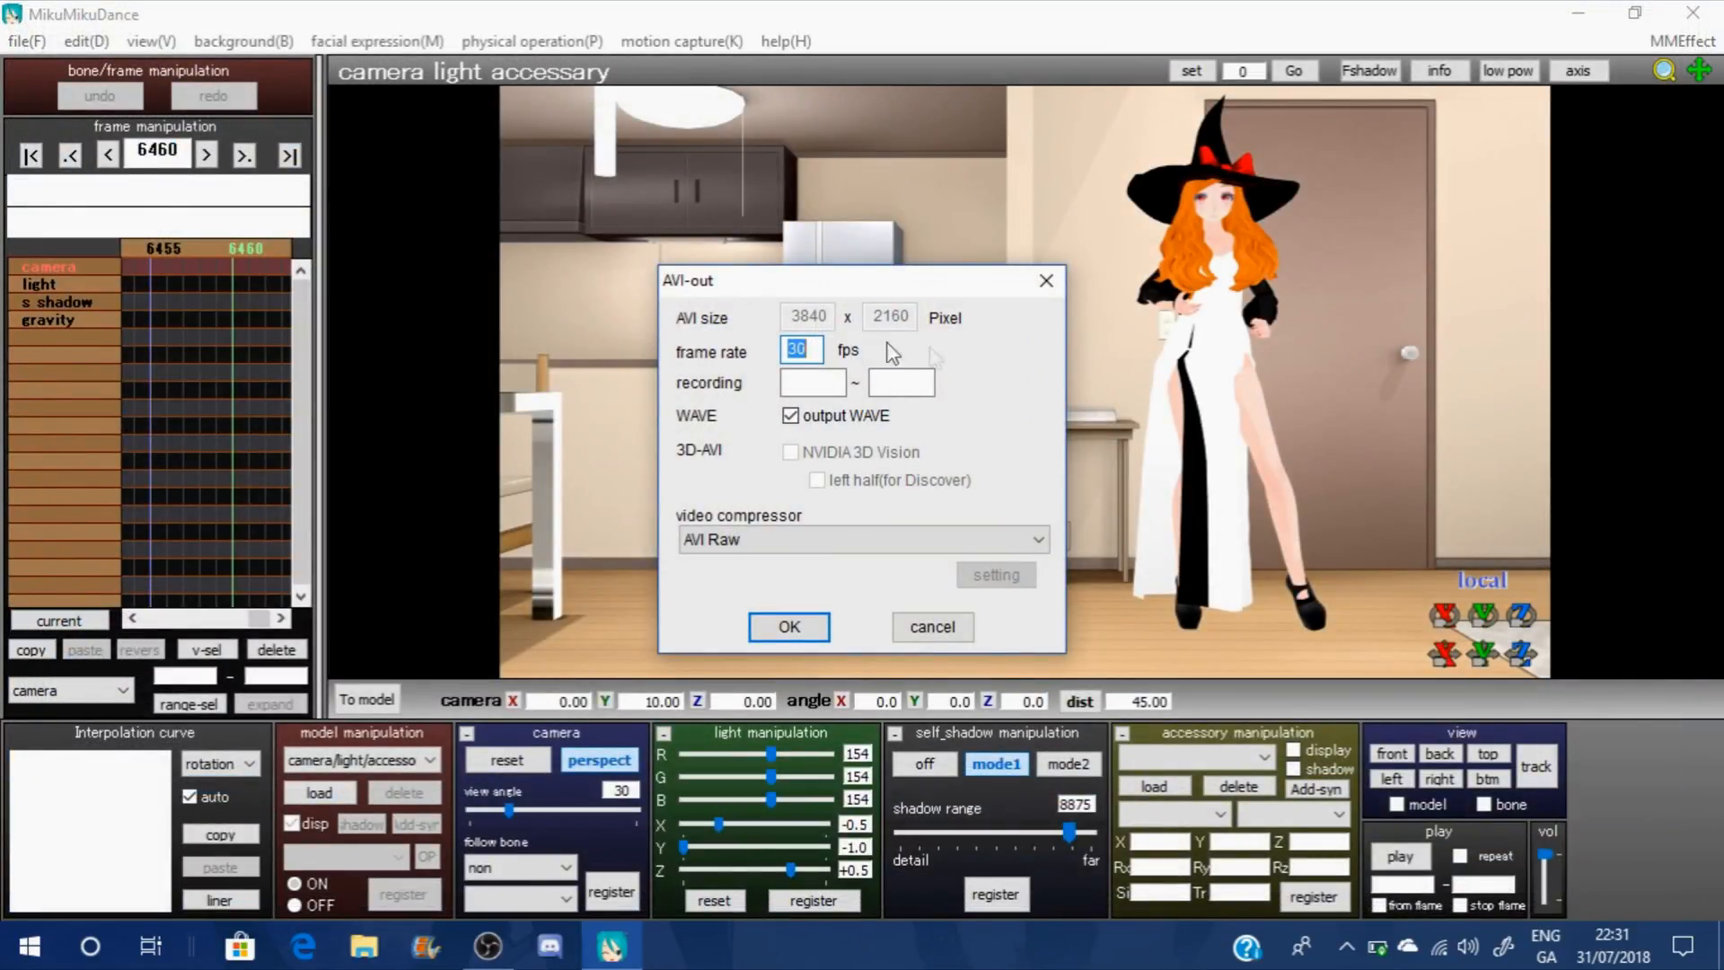
Set the AVI output frame rate to 60 fps and the recording range from frame 0 to 6460
left_click(808, 348)
key("BackSpace")
key("BackSpace")
type("60")
left_click(804, 394)
type("0")
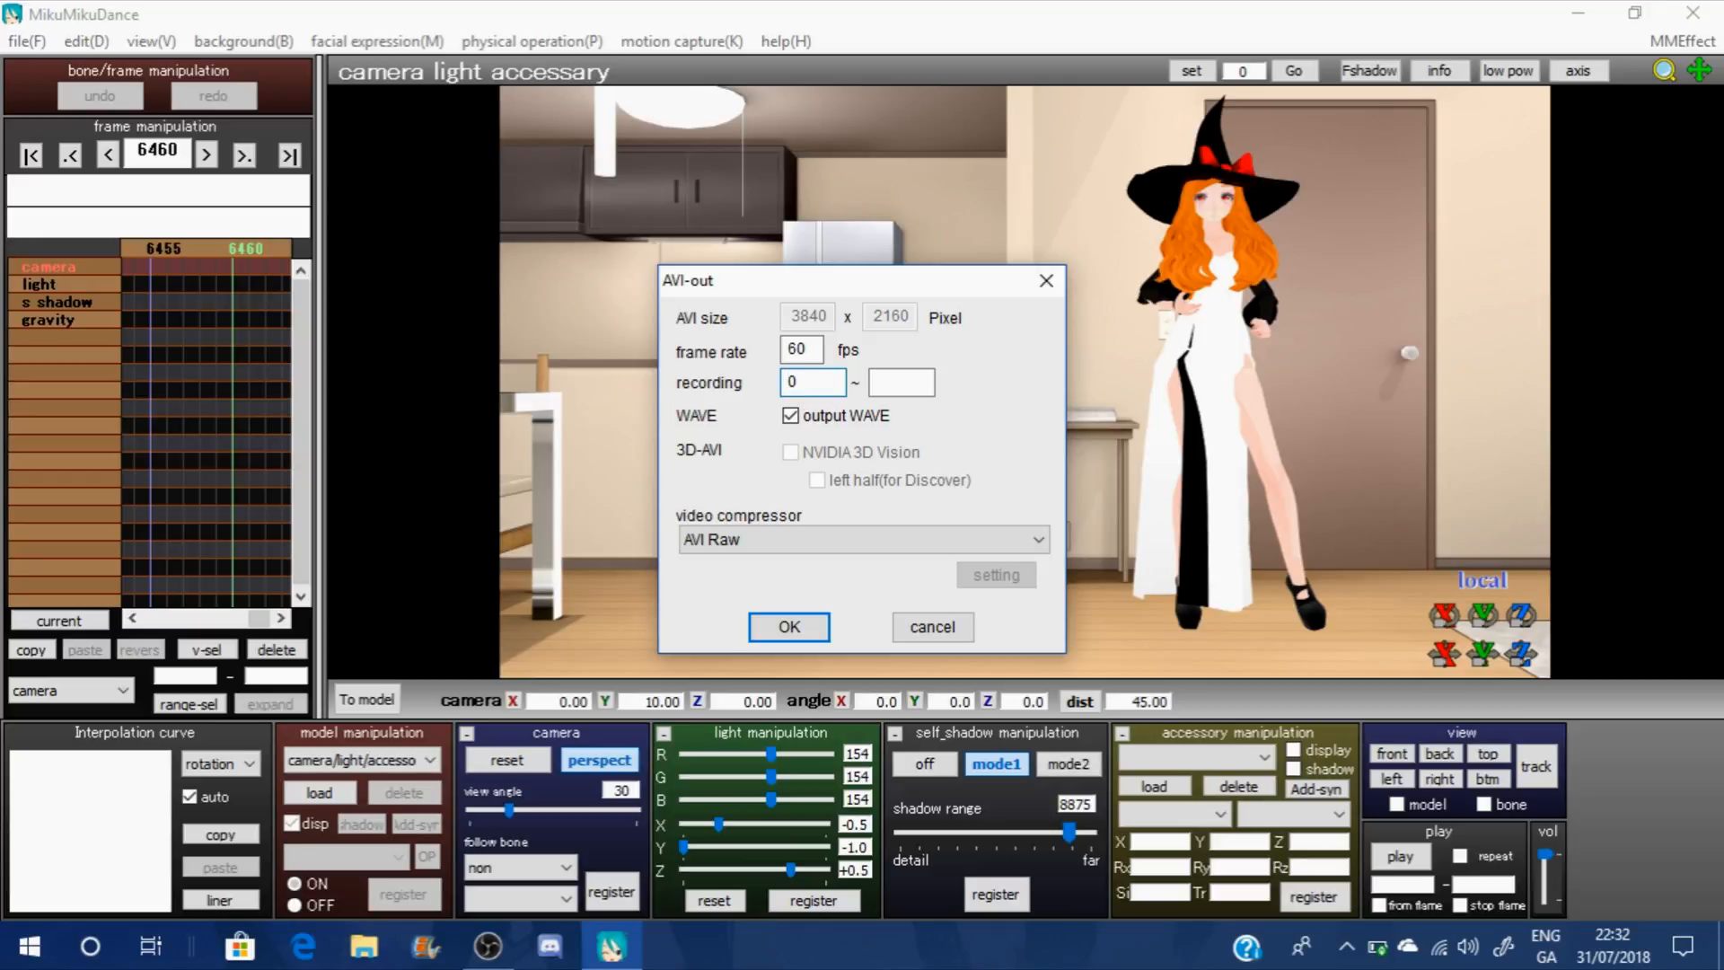
left_click(903, 384)
type("6460")
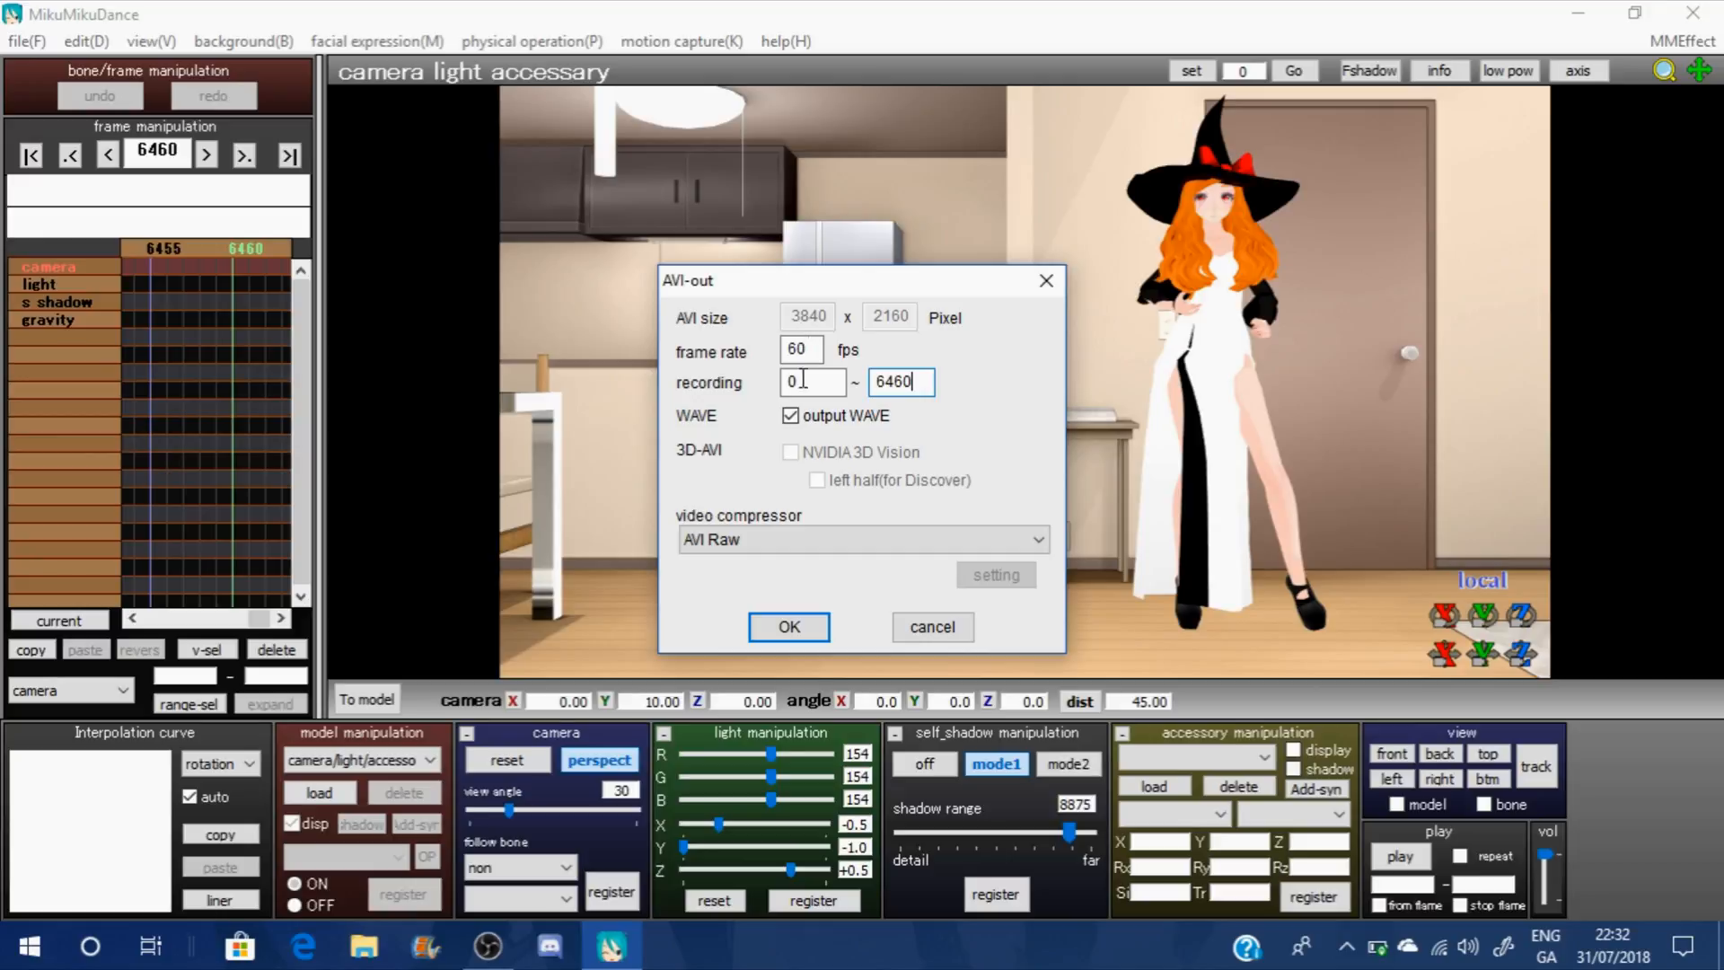
Turn off WAVE output for the video and start the AVI render
left_click(790, 416)
left_click(791, 418)
left_click(792, 418)
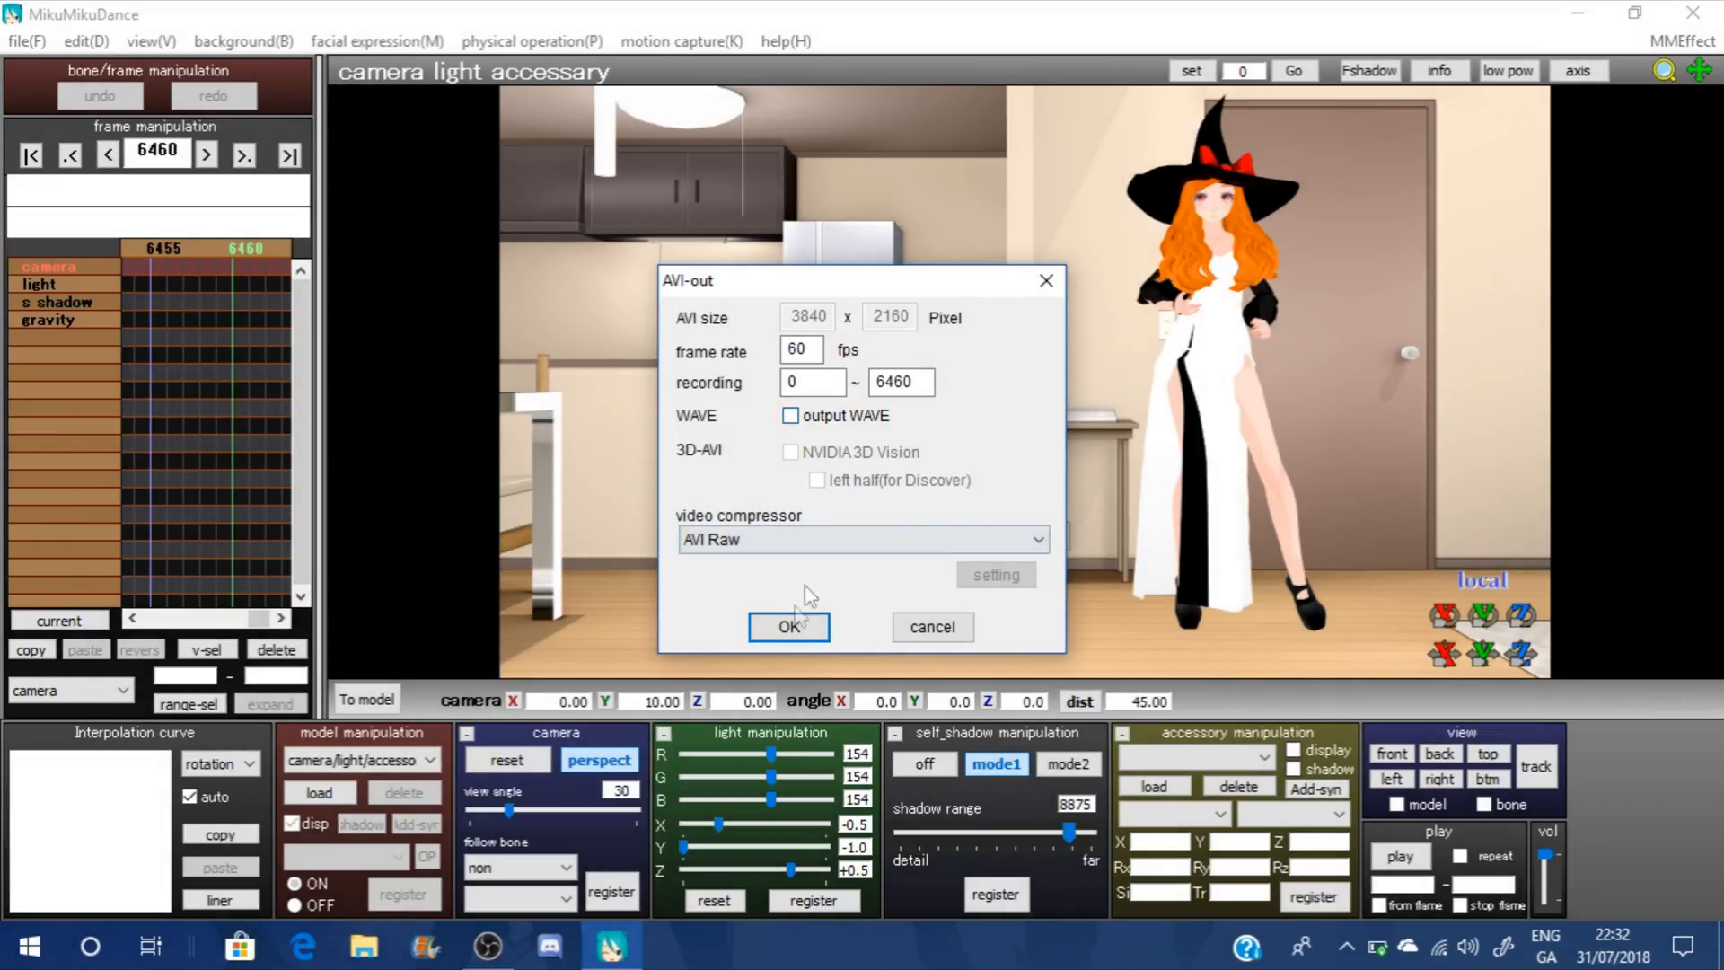
left_click(789, 627)
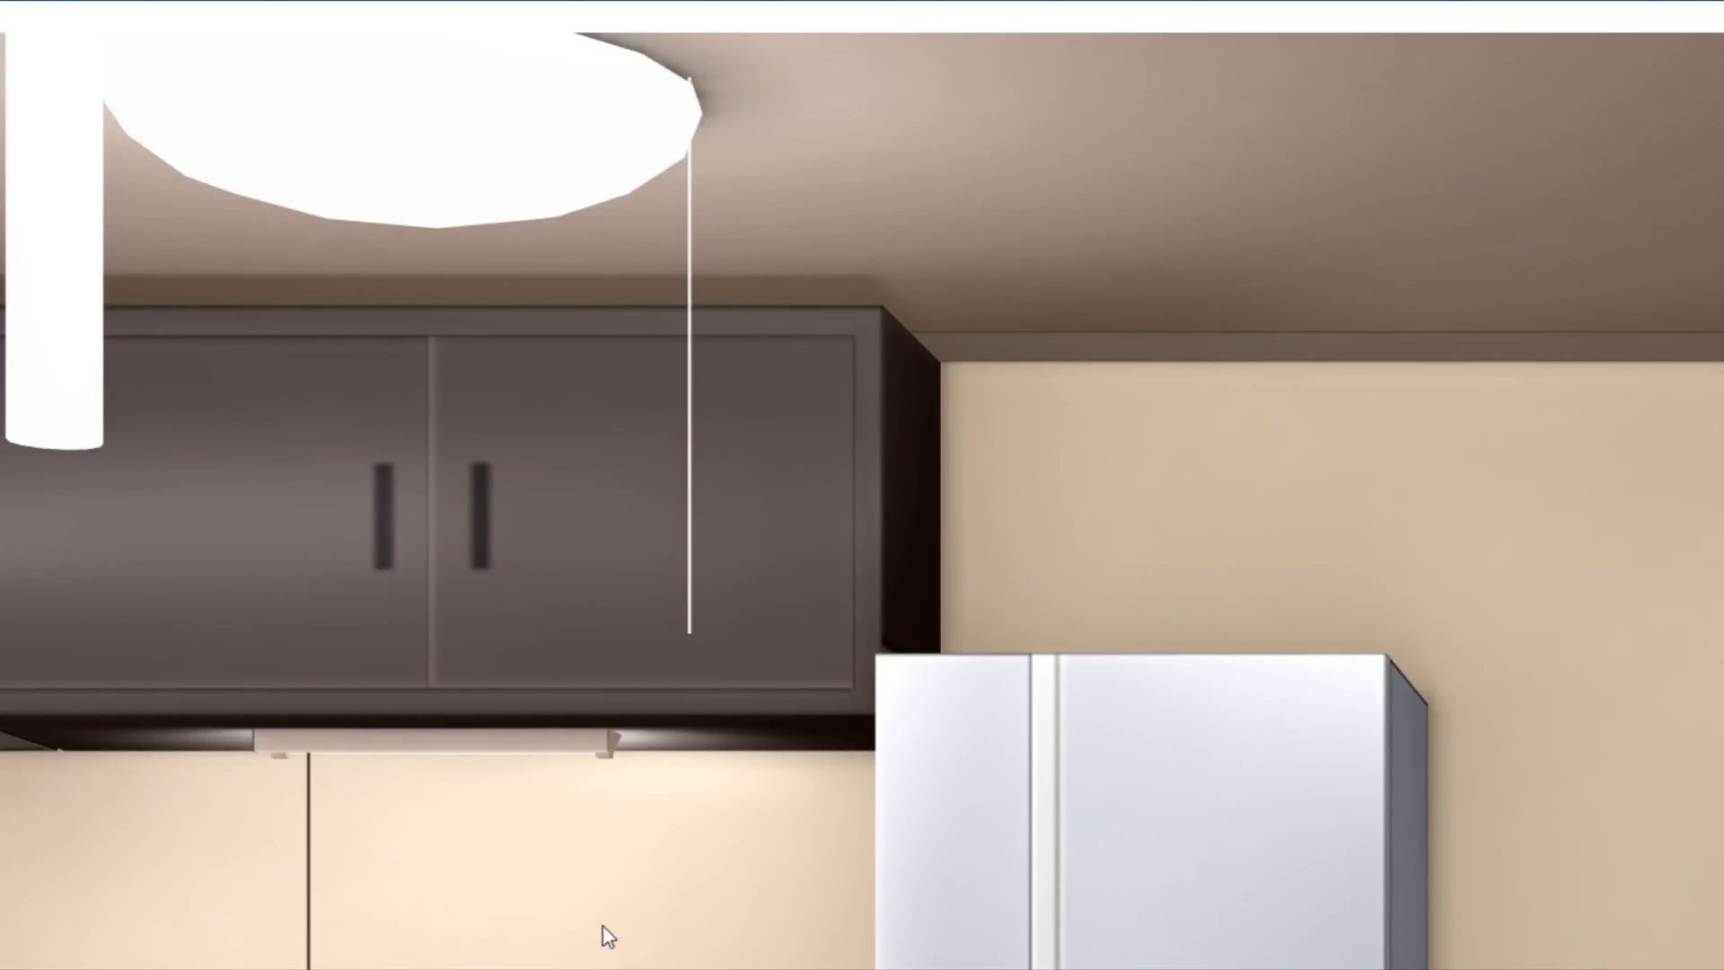
Abort the running frame recording by closing its render window and return to the scene
key("super")
mouse_move(611, 947)
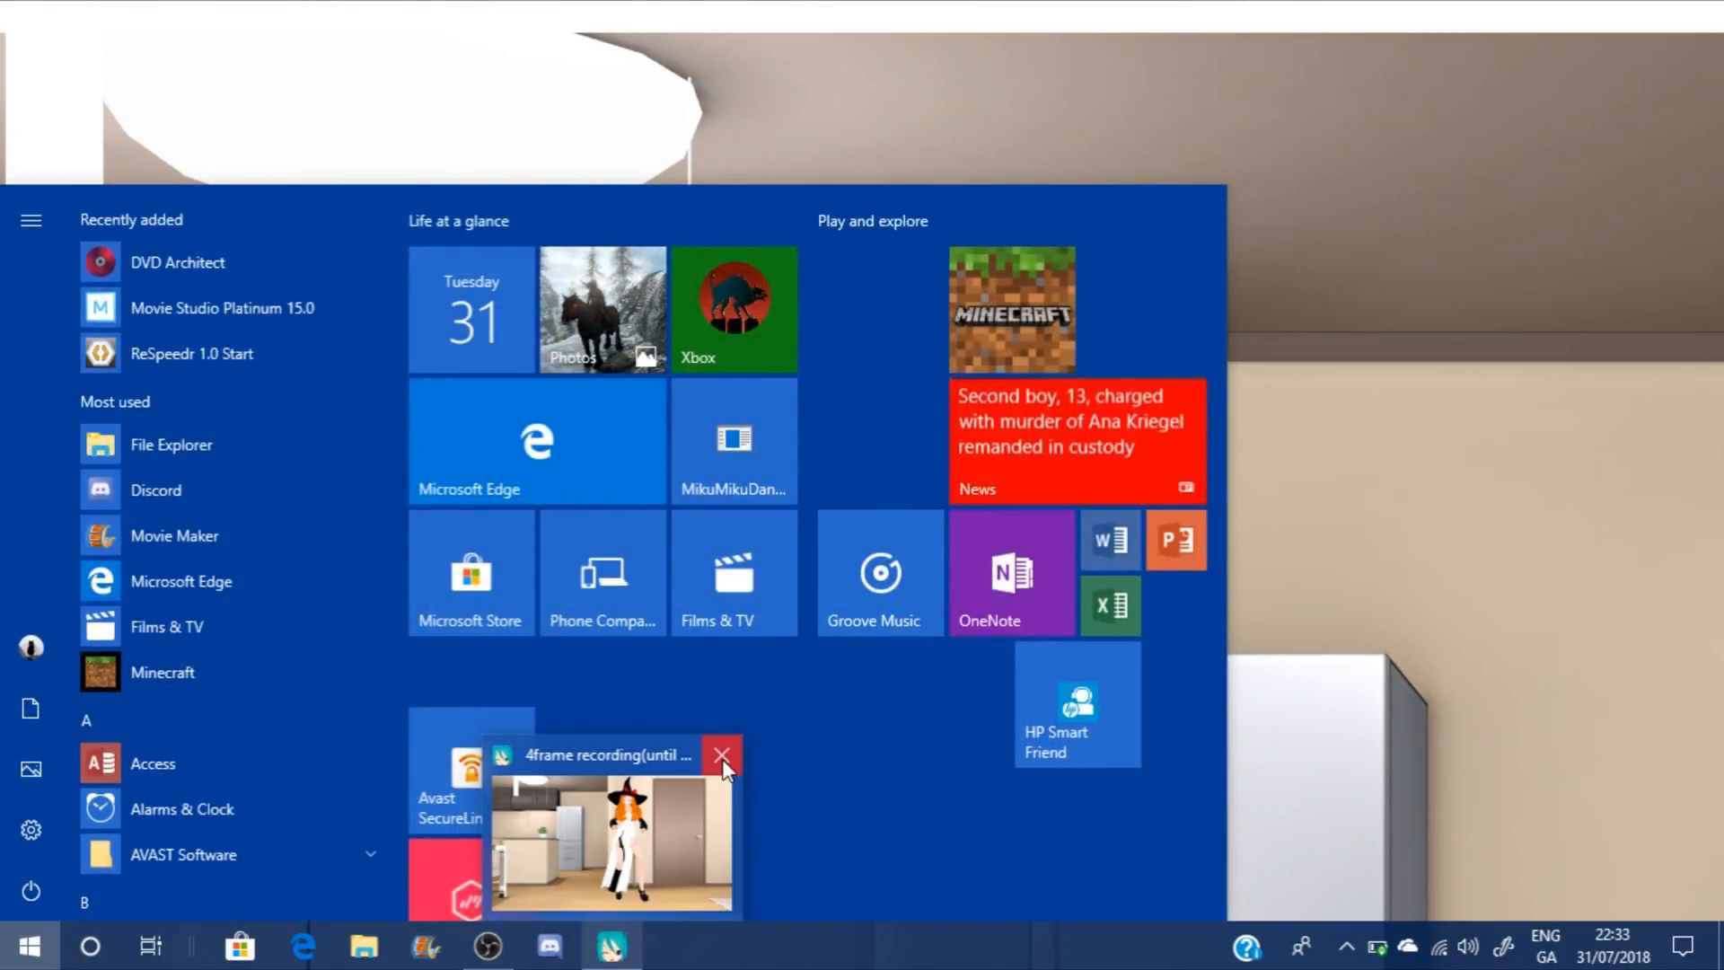
left_click(722, 757)
left_click(849, 557)
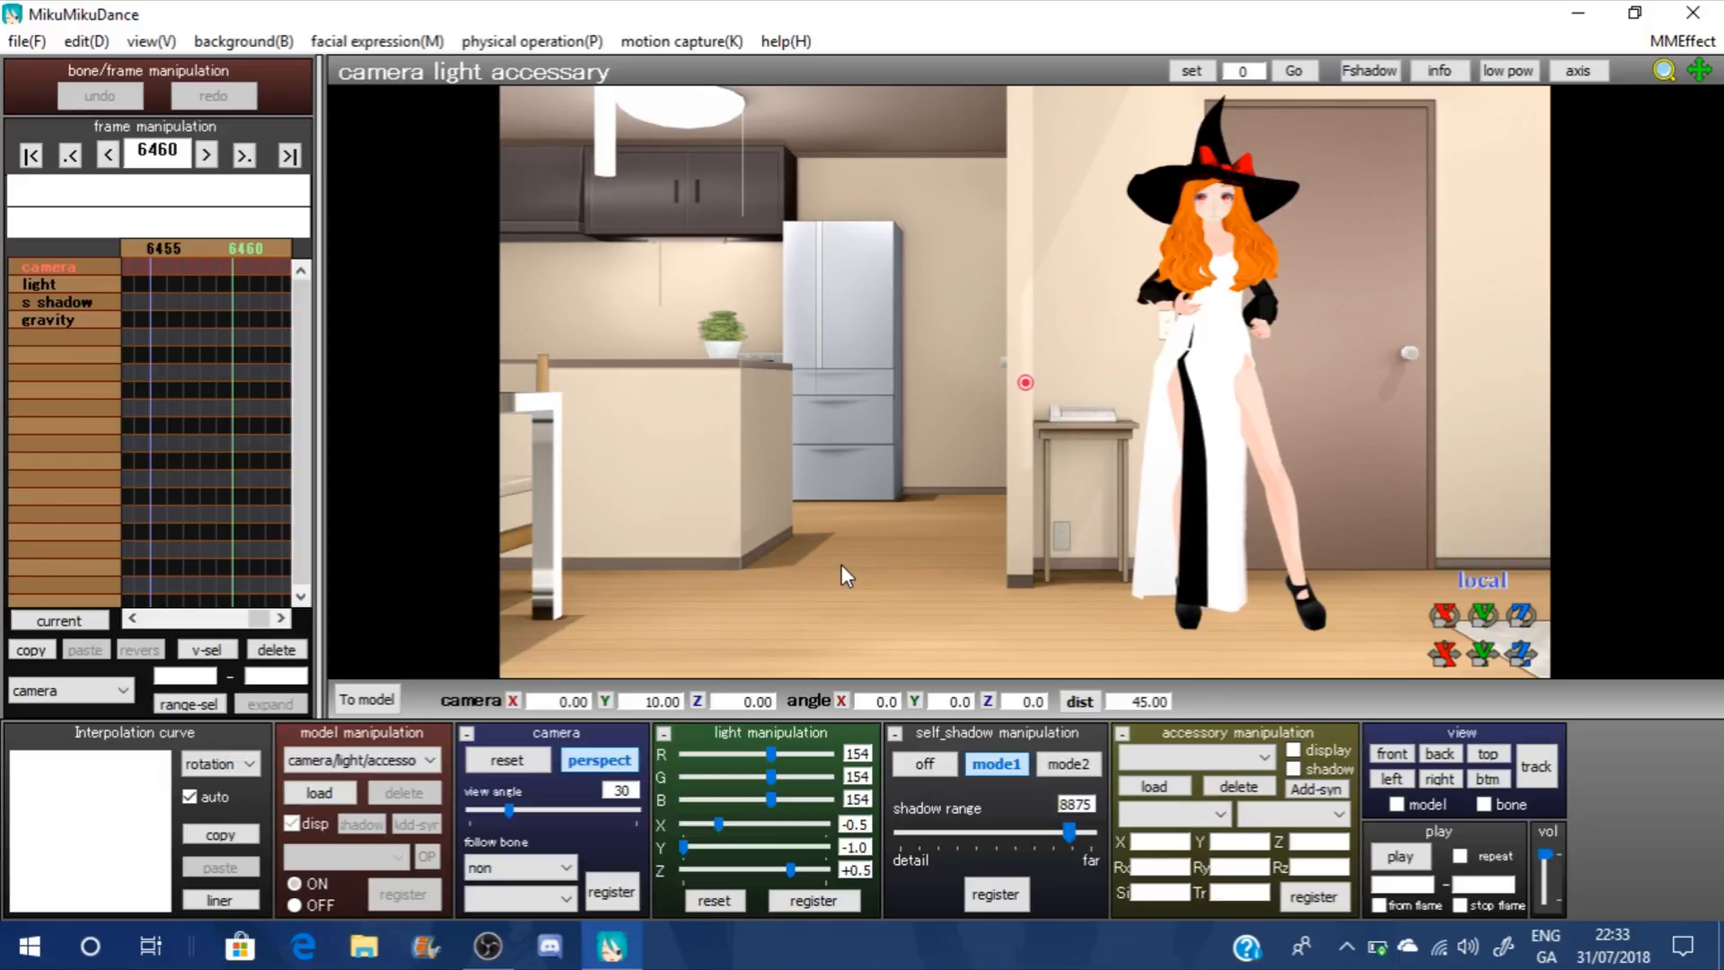
left_click(487, 945)
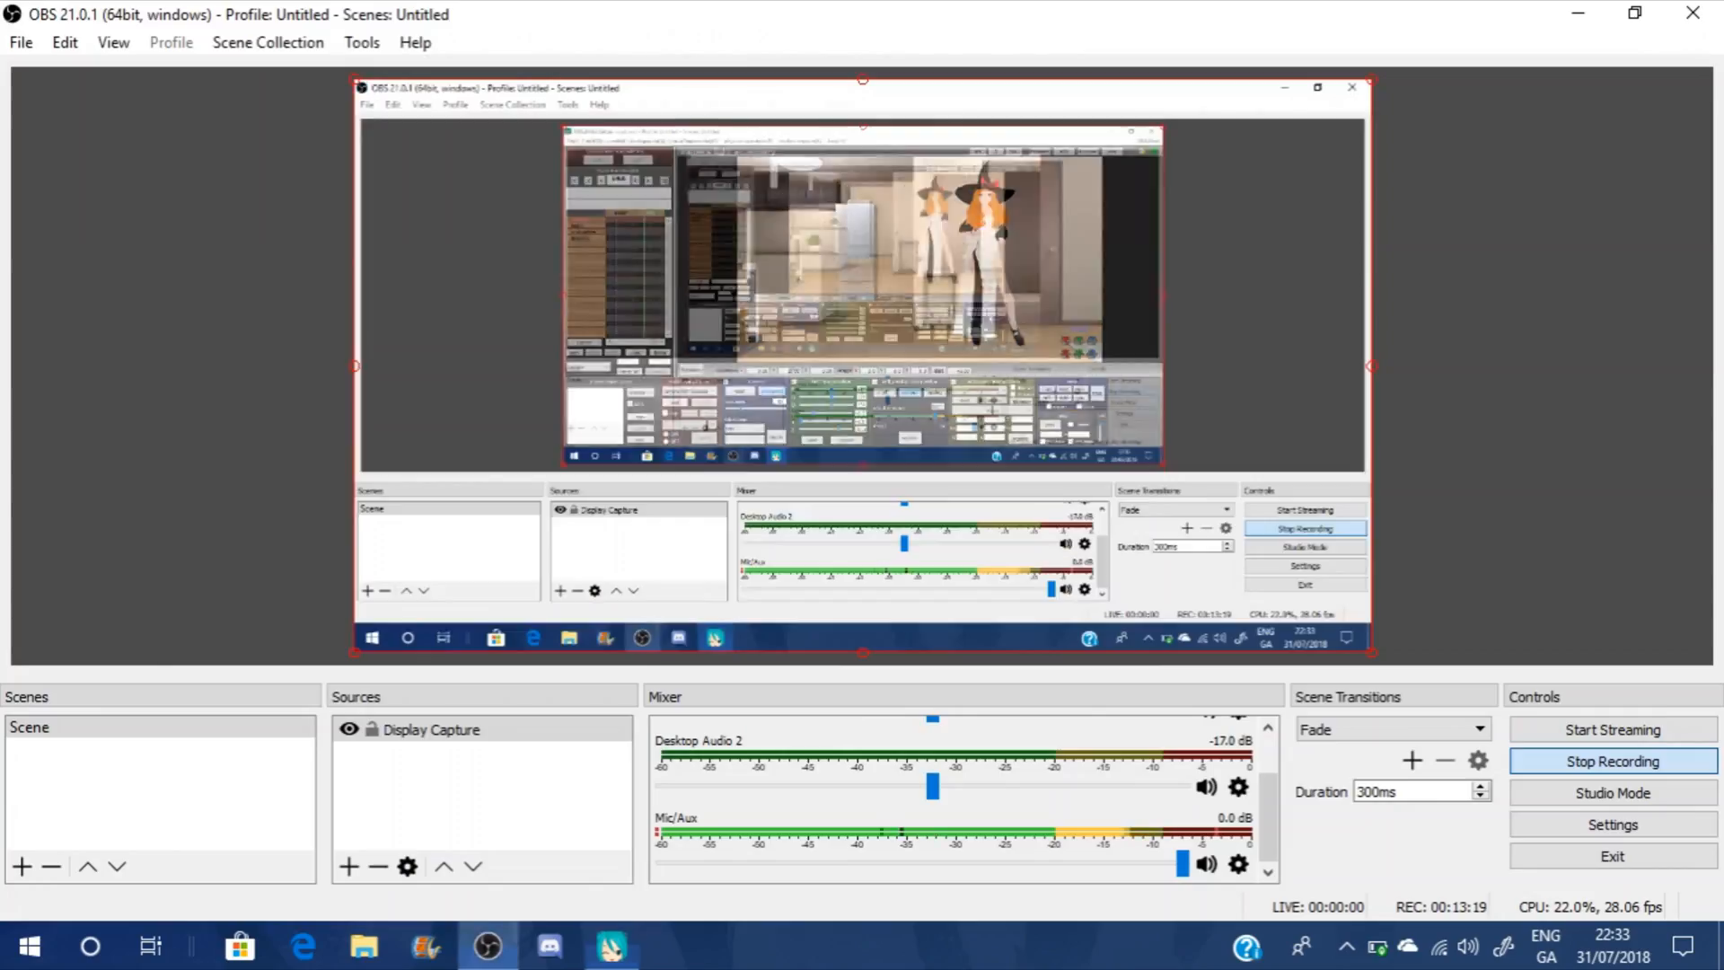